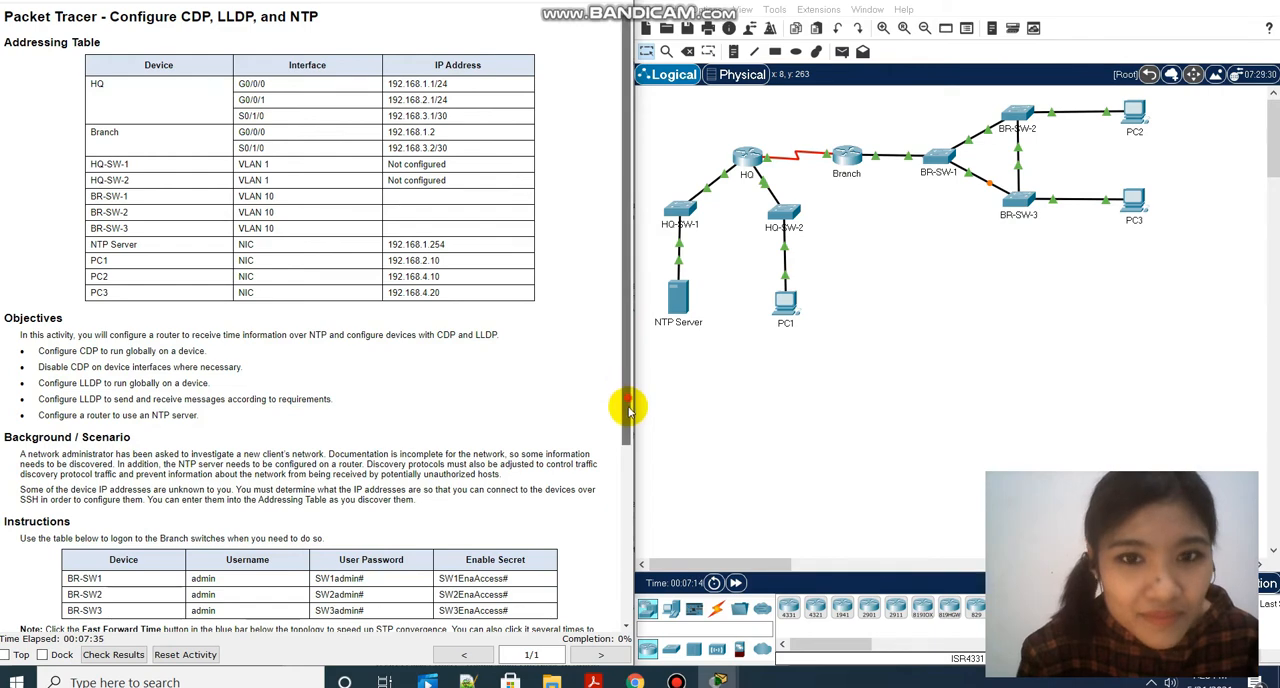
Open the HQ router's CLI, enter global configuration mode and disable CDP globally with no cdp run.
left_click_drag(628, 400, 623, 480)
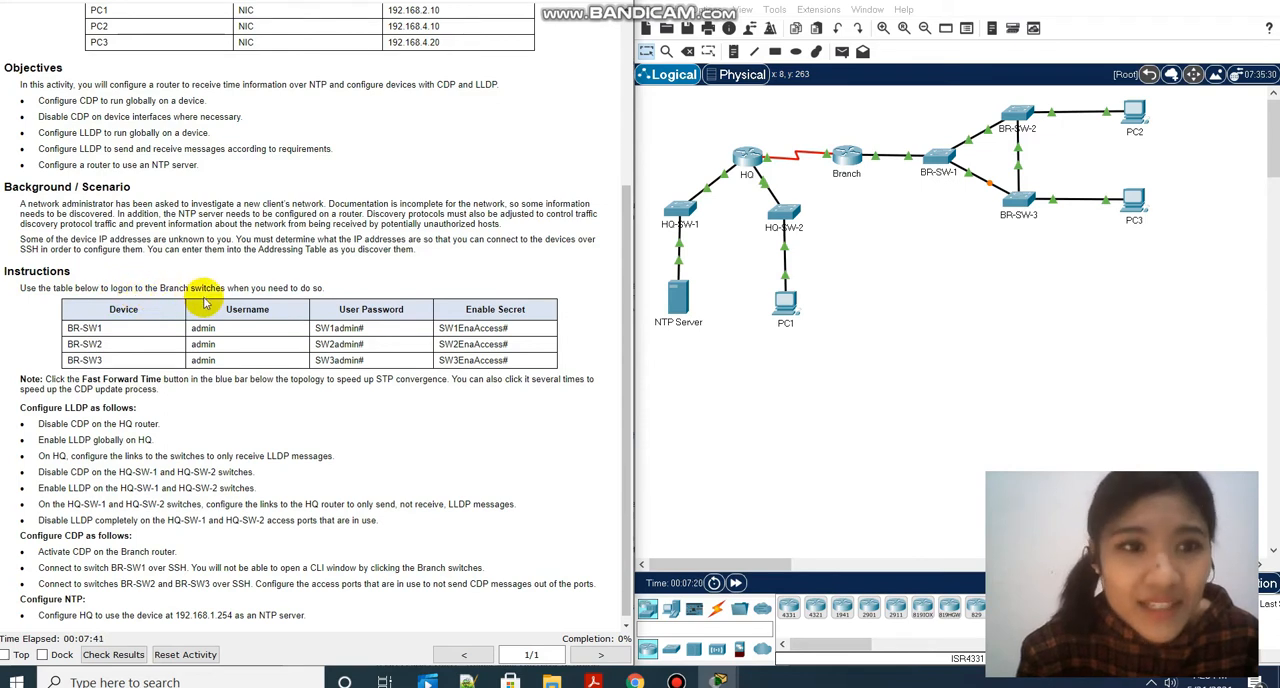
scroll(323, 297, "down", 1)
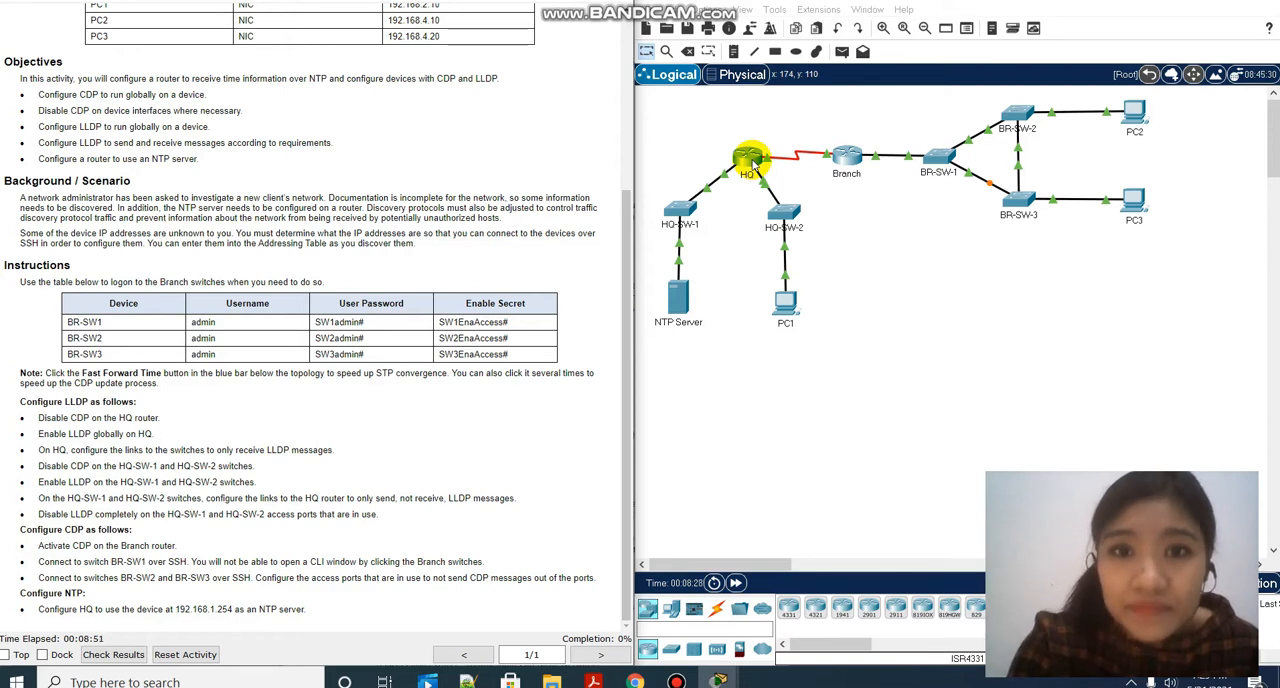
left_click(752, 160)
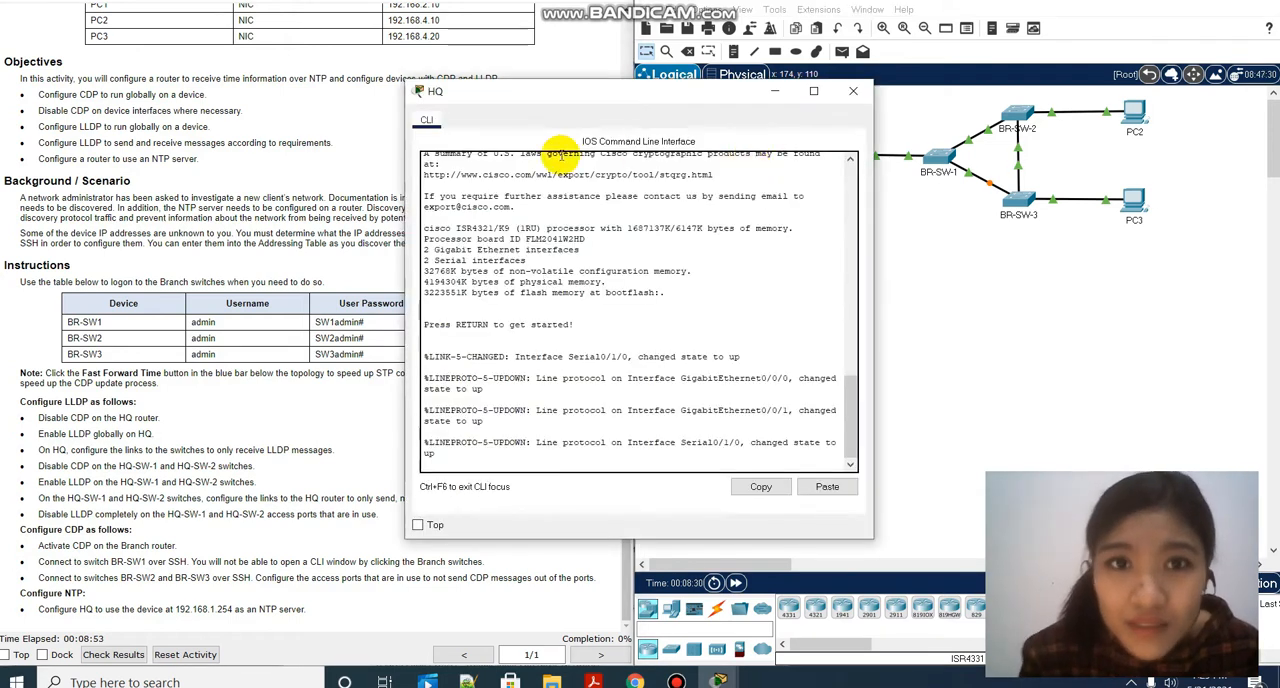
key("Return")
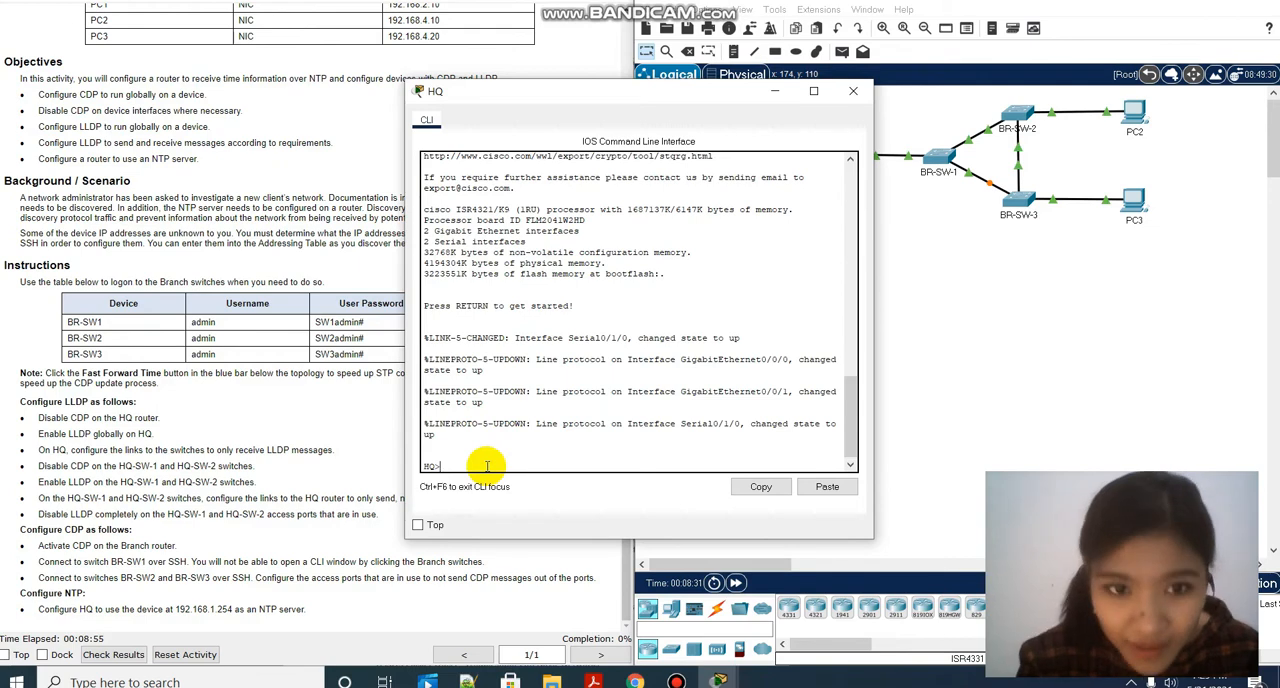
type("en")
key("Return")
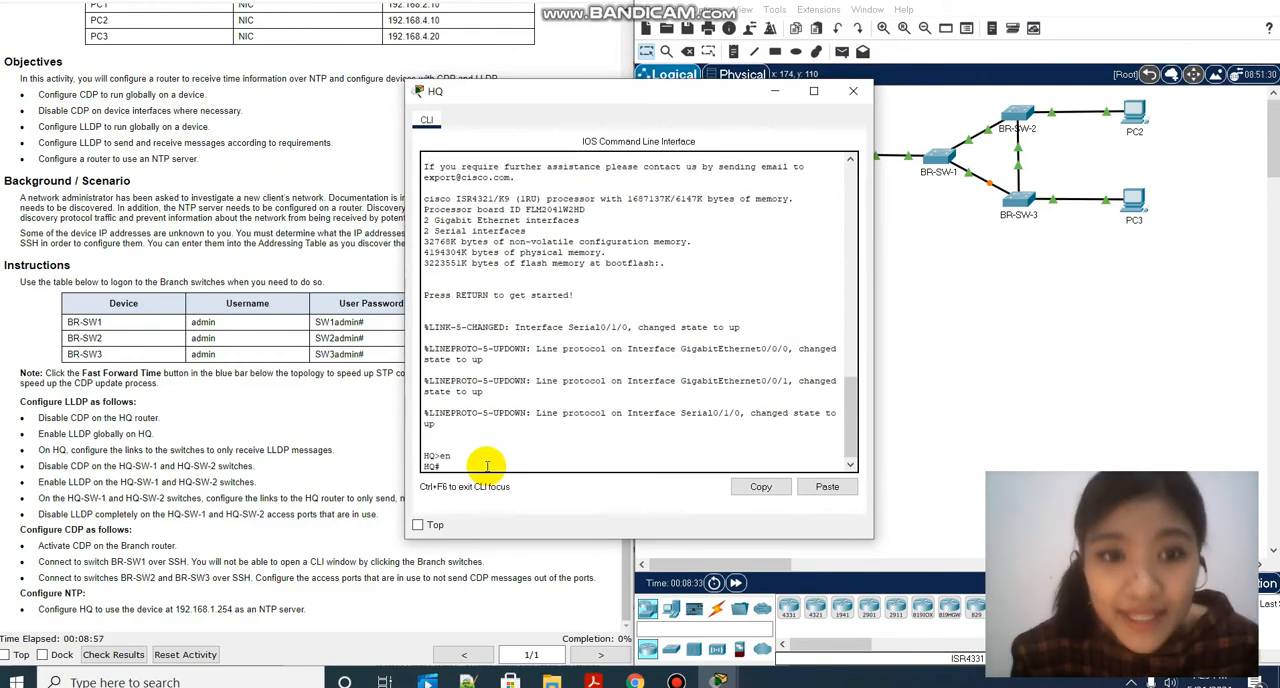
type("conf")
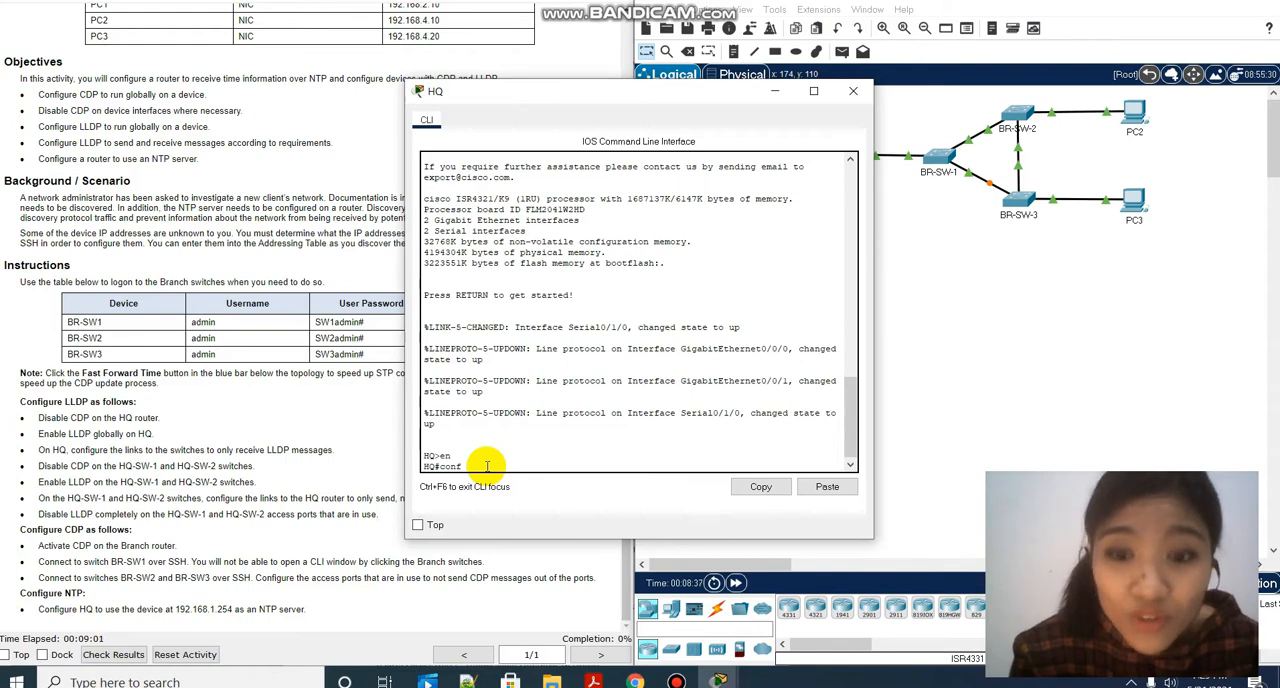
type(" t")
key("Return")
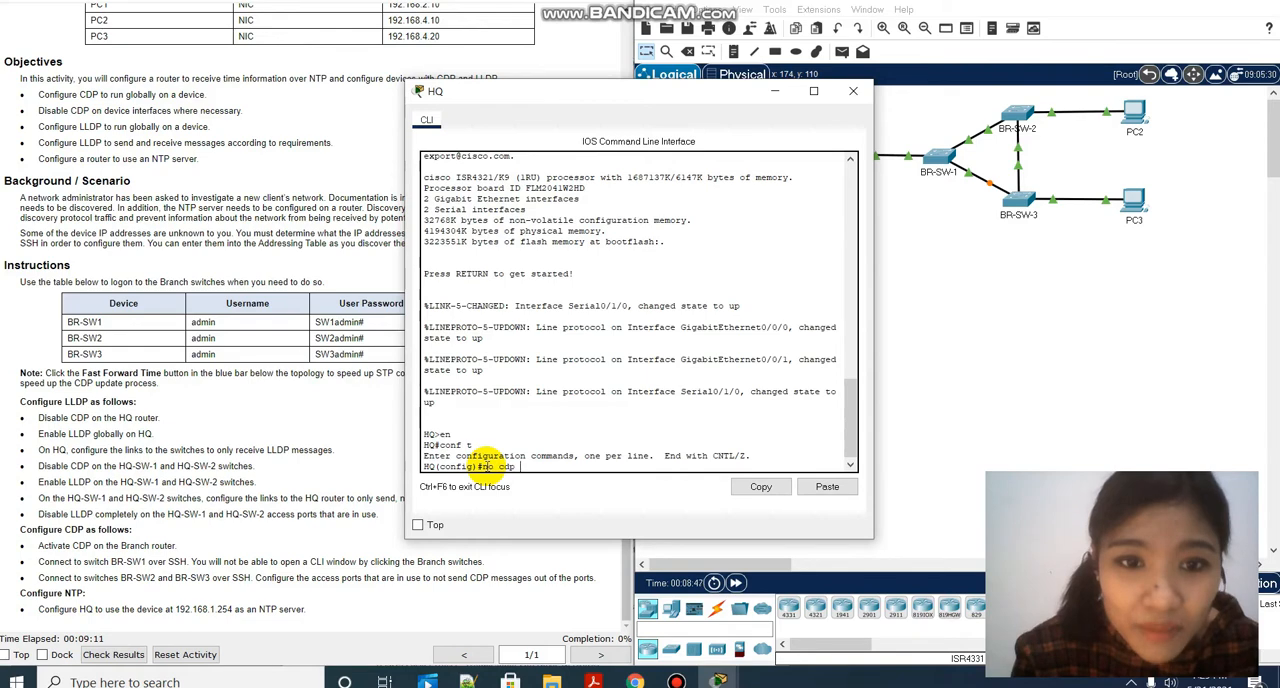
key("Return")
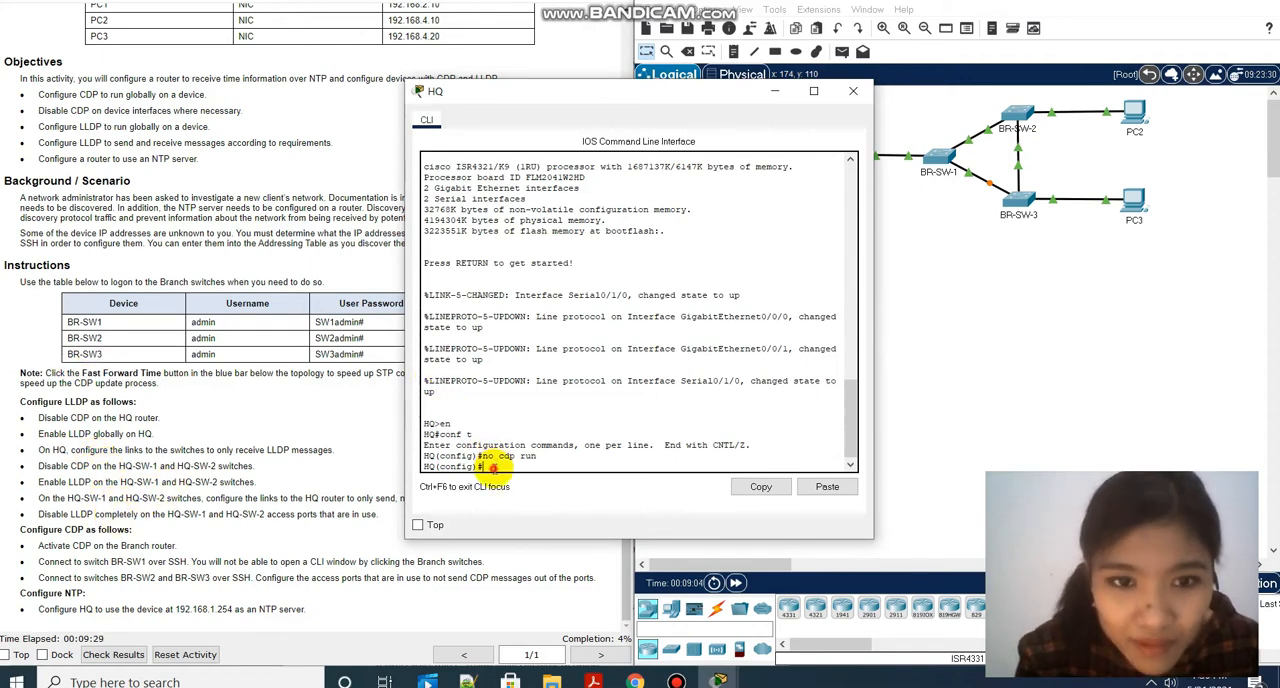
Enable LLDP globally on the HQ router with lldp run.
type("lldp")
type(" ru")
type("n")
key("Return")
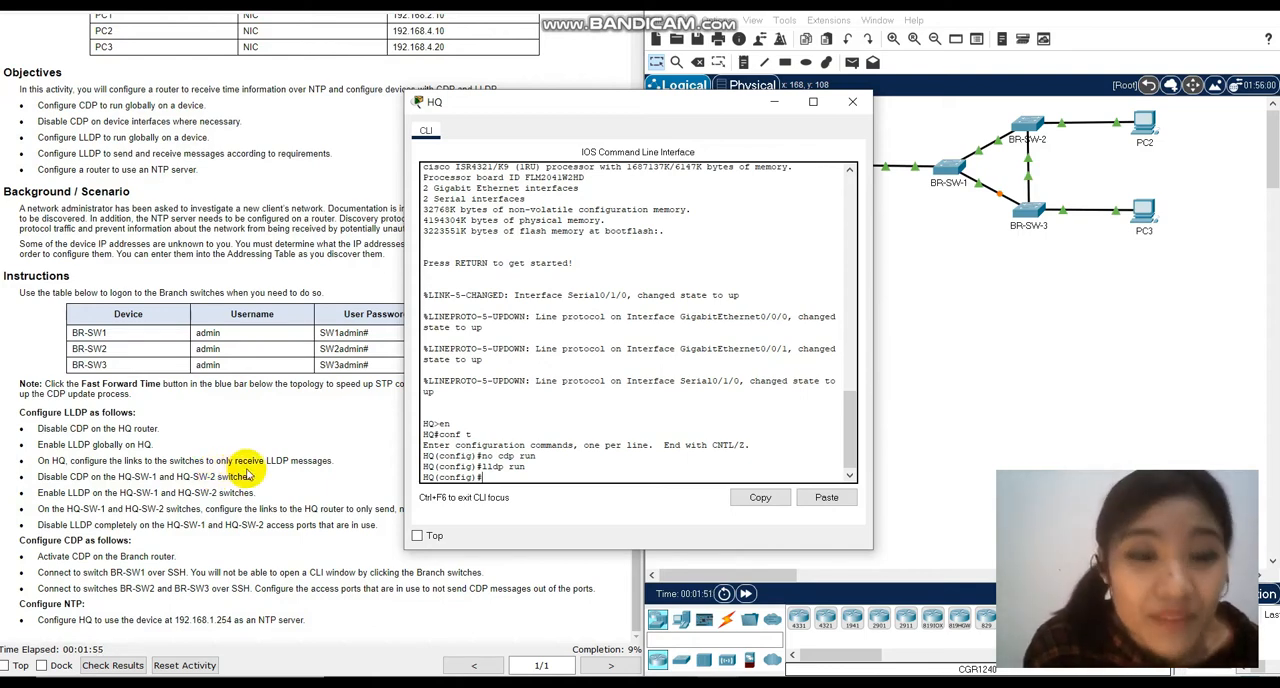
Exit configuration mode on HQ and run show ip interface brief to compare its interfaces with the topology's switch links.
left_click(775, 103)
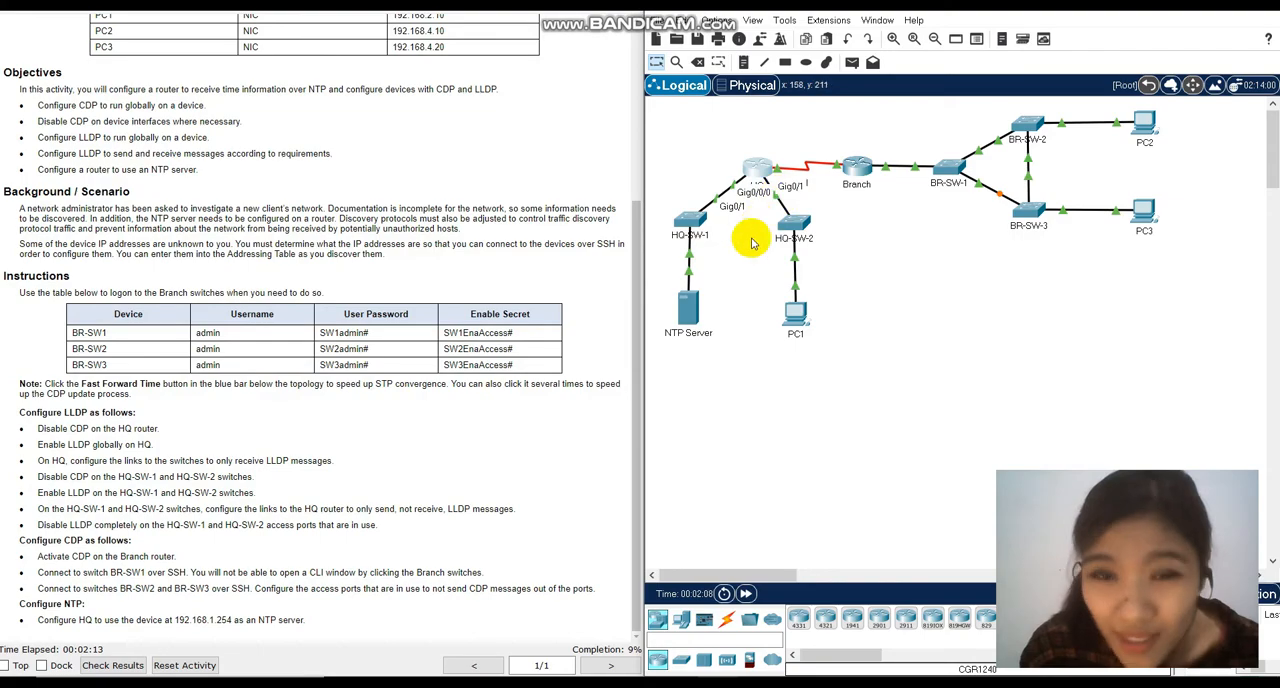
left_click(762, 684)
left_click(800, 630)
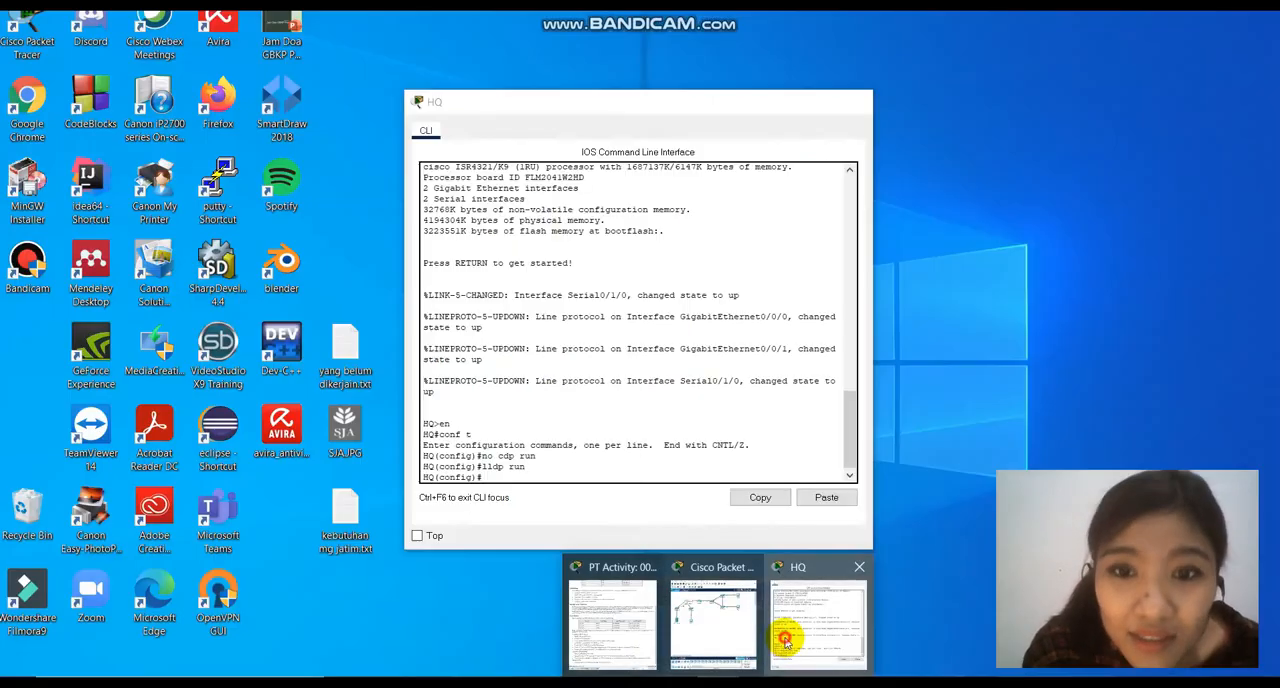
type("exit")
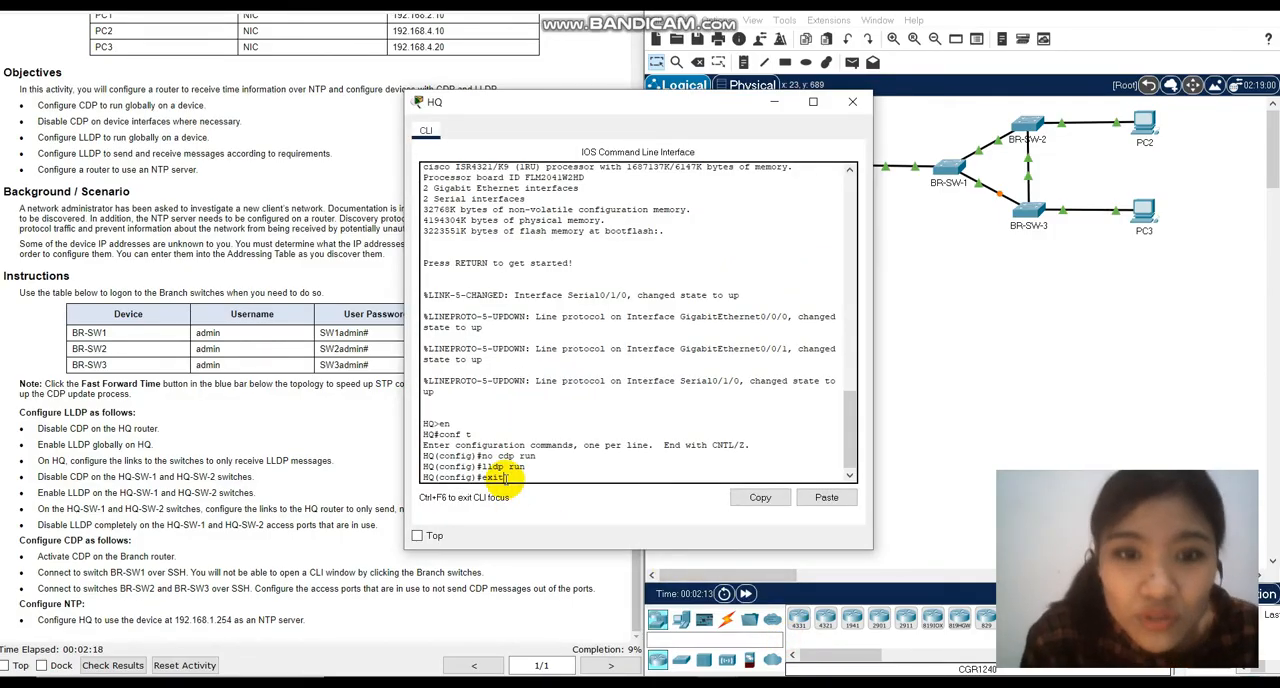
key("Return")
key("Return")
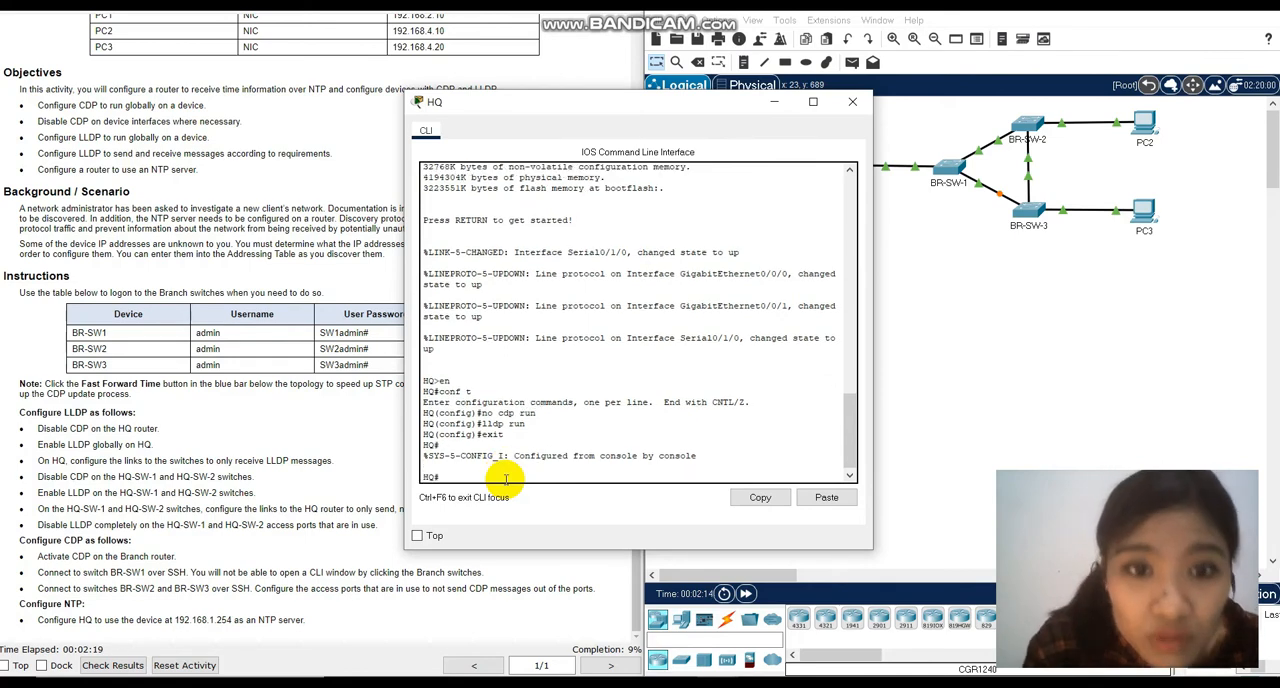
type("show ip inter")
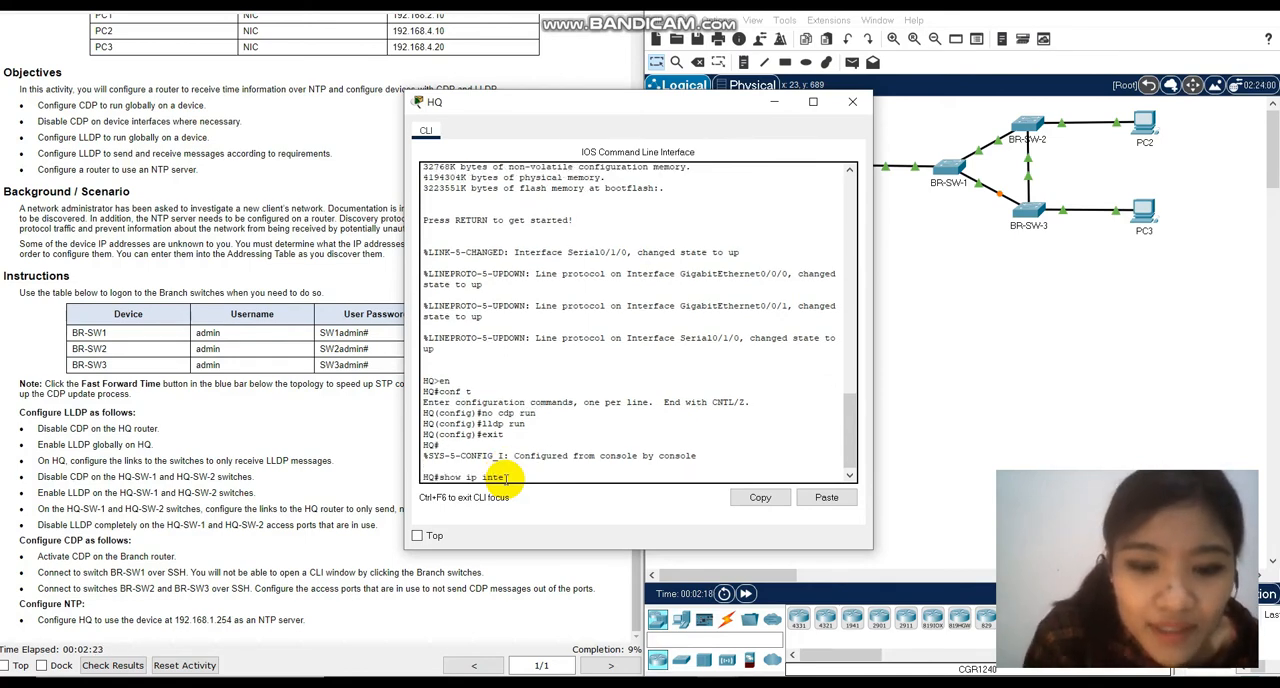
type("face b")
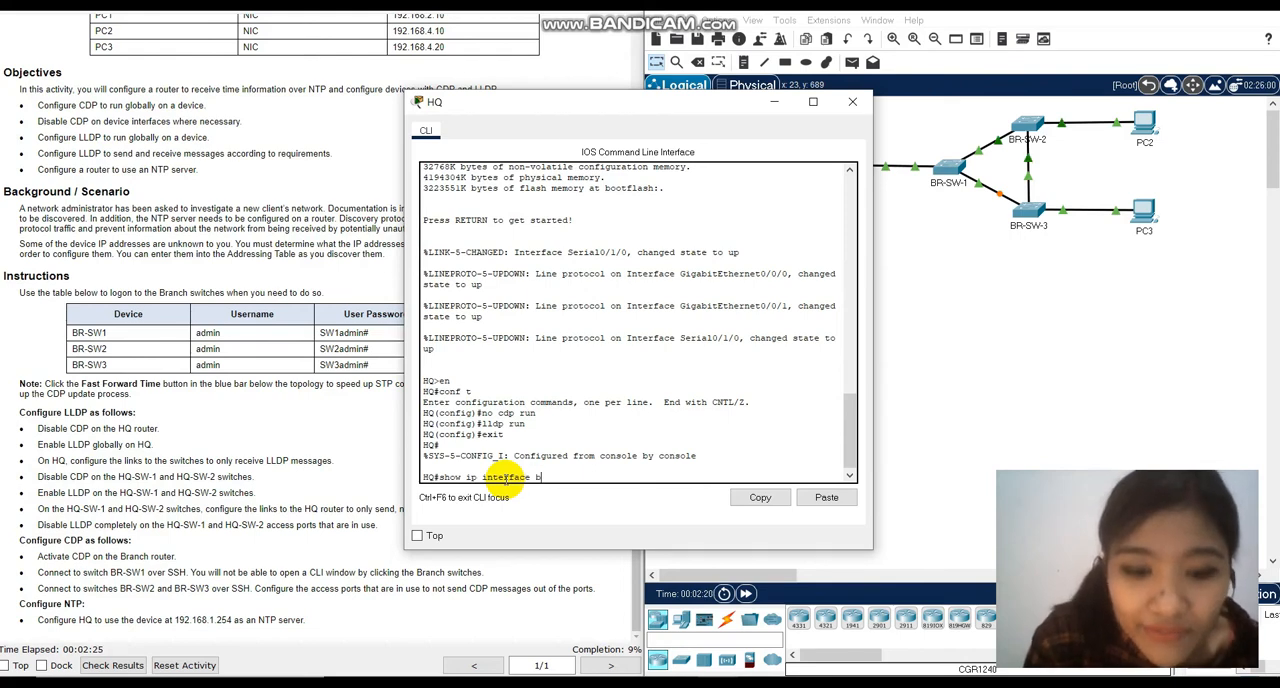
type("rief")
key("Return")
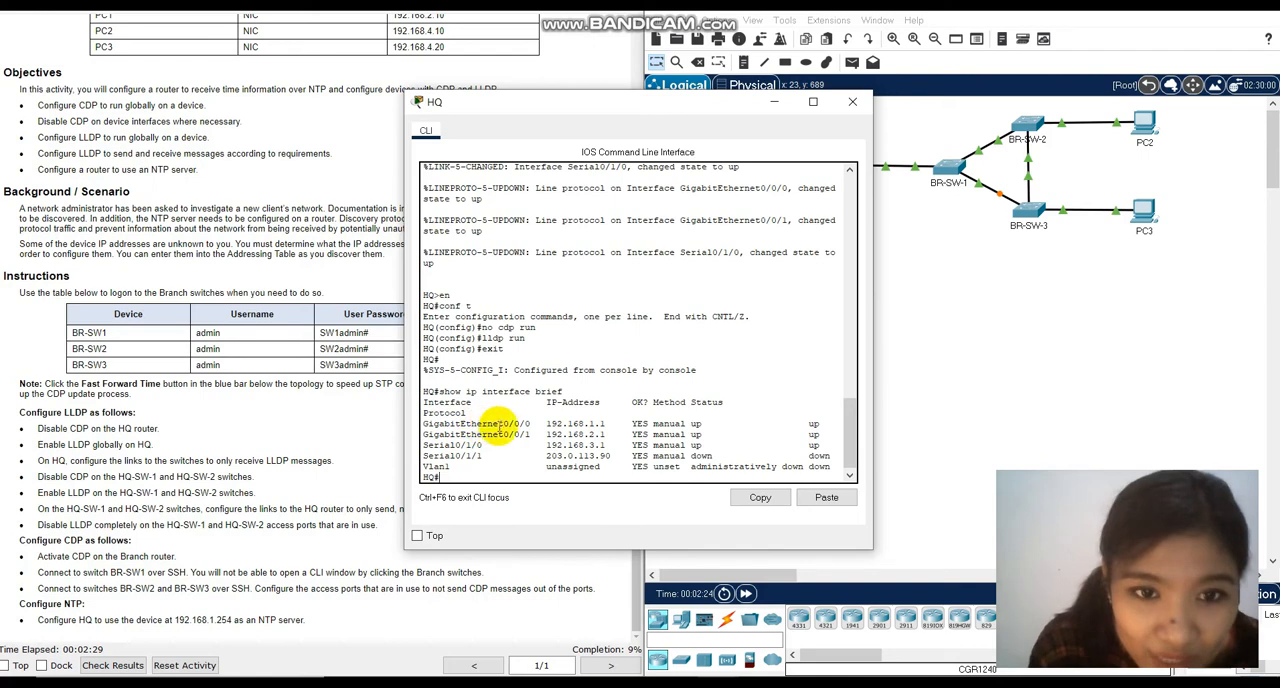
left_click_drag(654, 101, 391, 94)
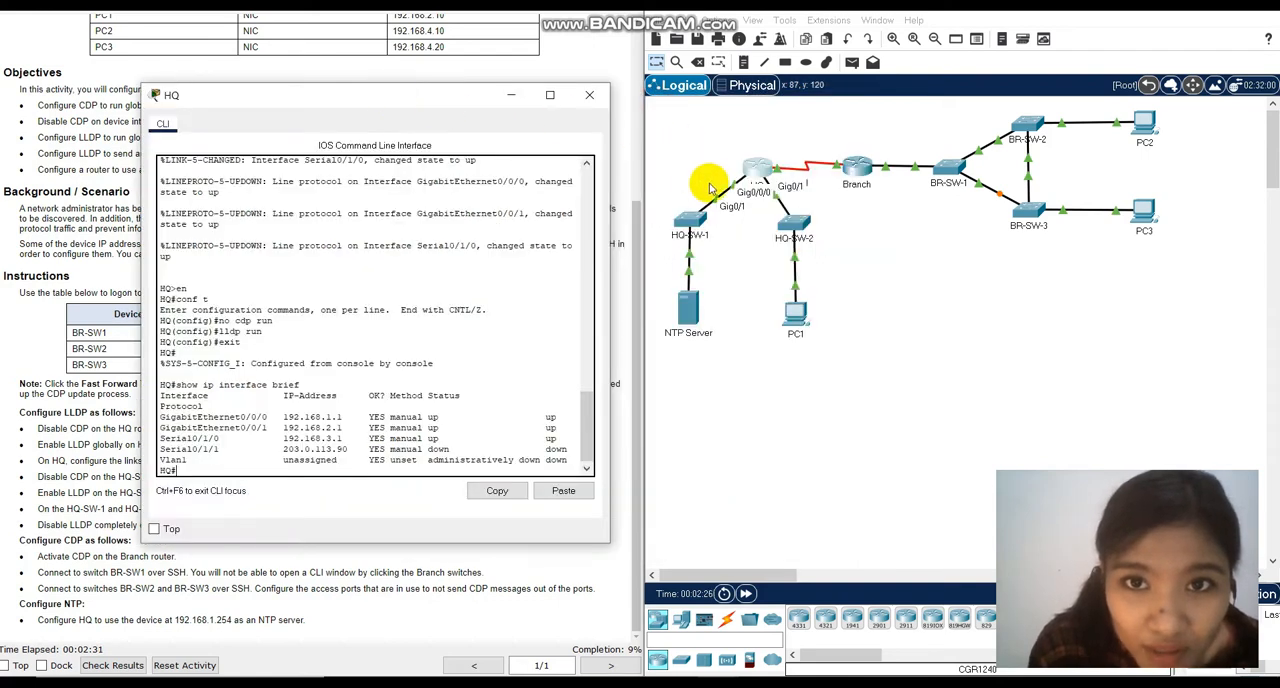
left_click_drag(272, 428, 163, 428)
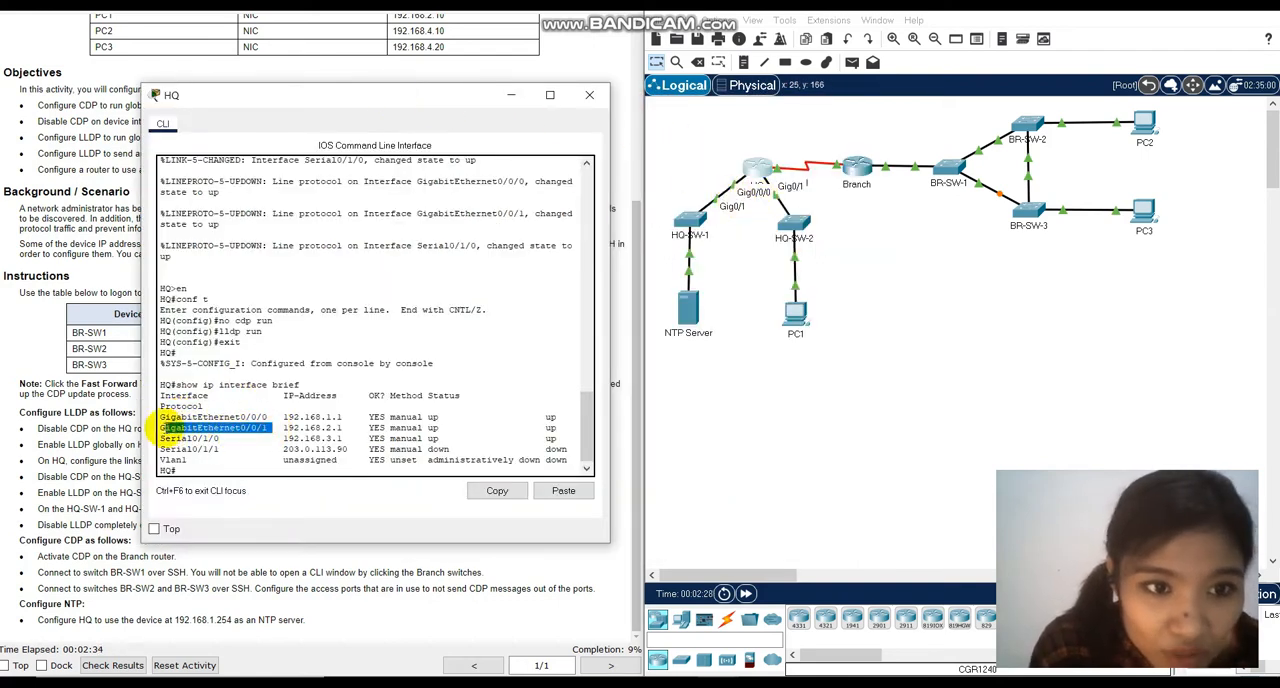
Return to global configuration mode on HQ and disable LLDP transmission on interface g0/0/0 with no lldp transmit.
left_click(187, 464)
type("conf t")
key("Return")
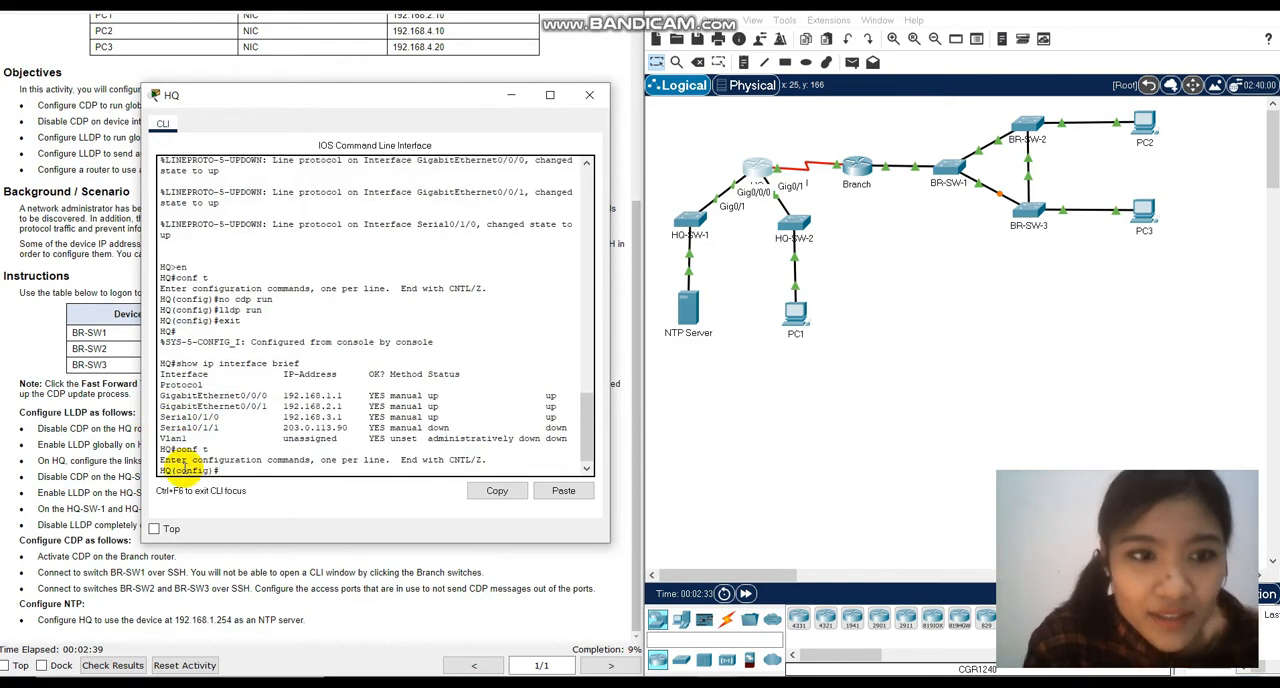
left_click_drag(383, 101, 775, 118)
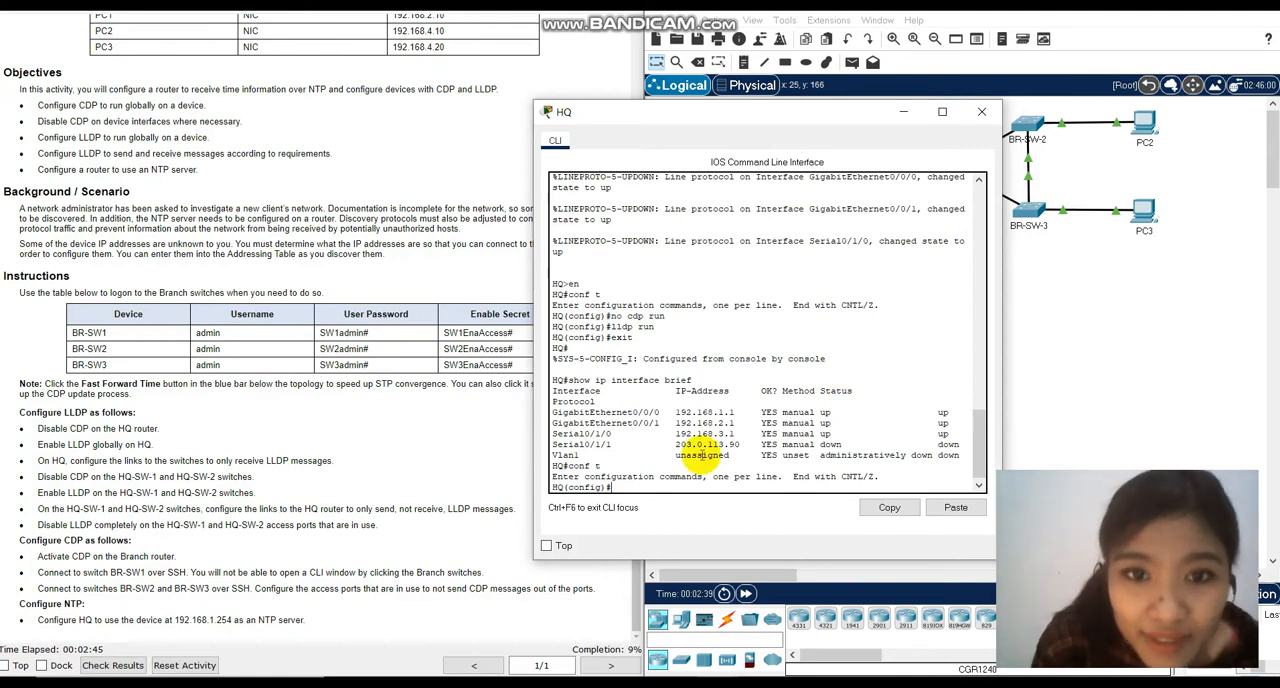
type("int")
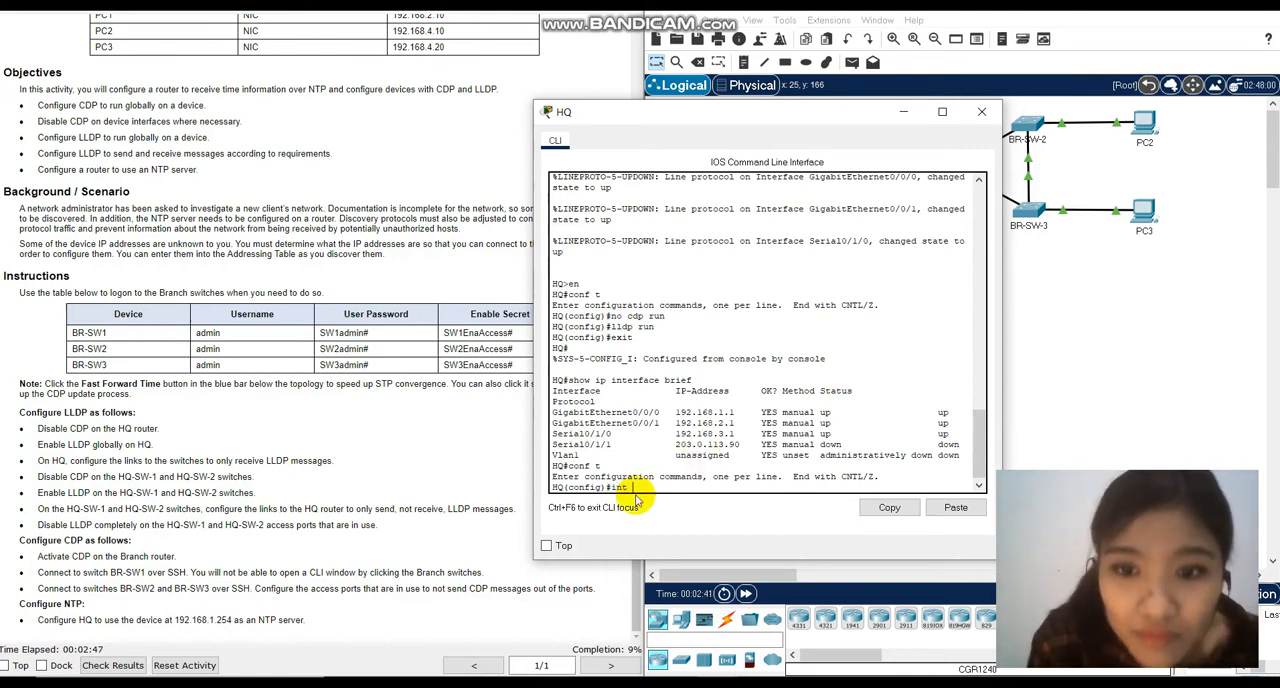
type(" g0/0/0")
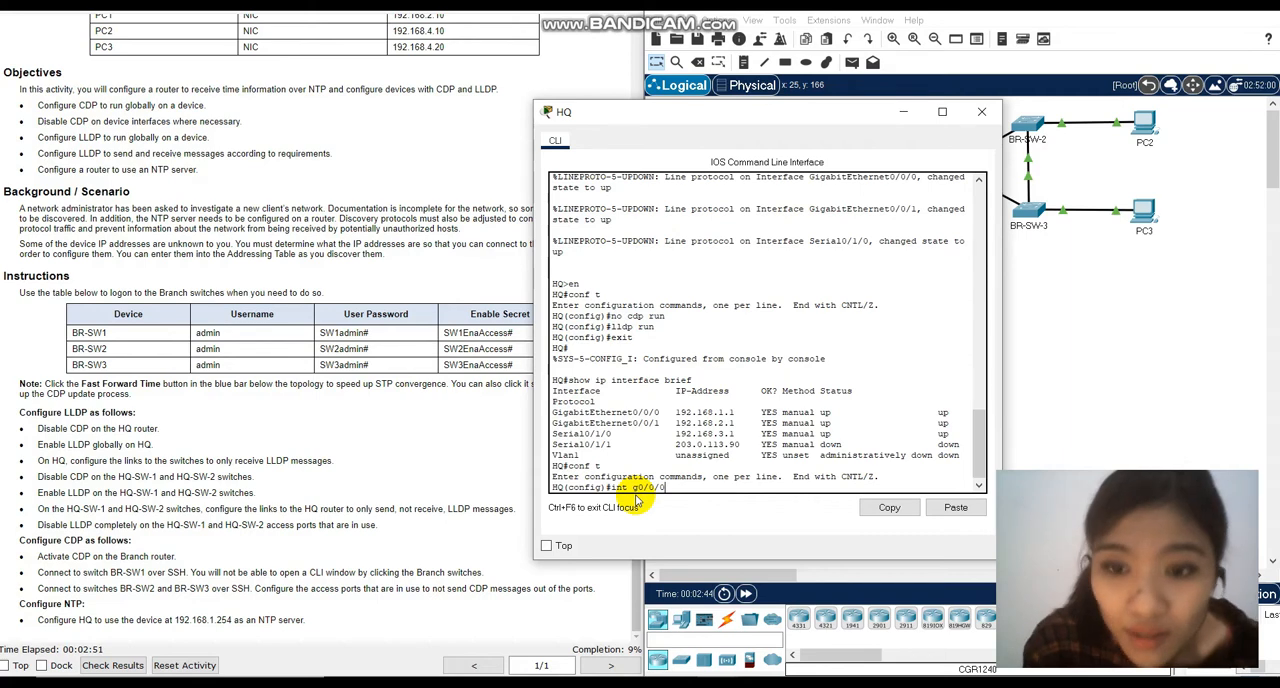
key("Return")
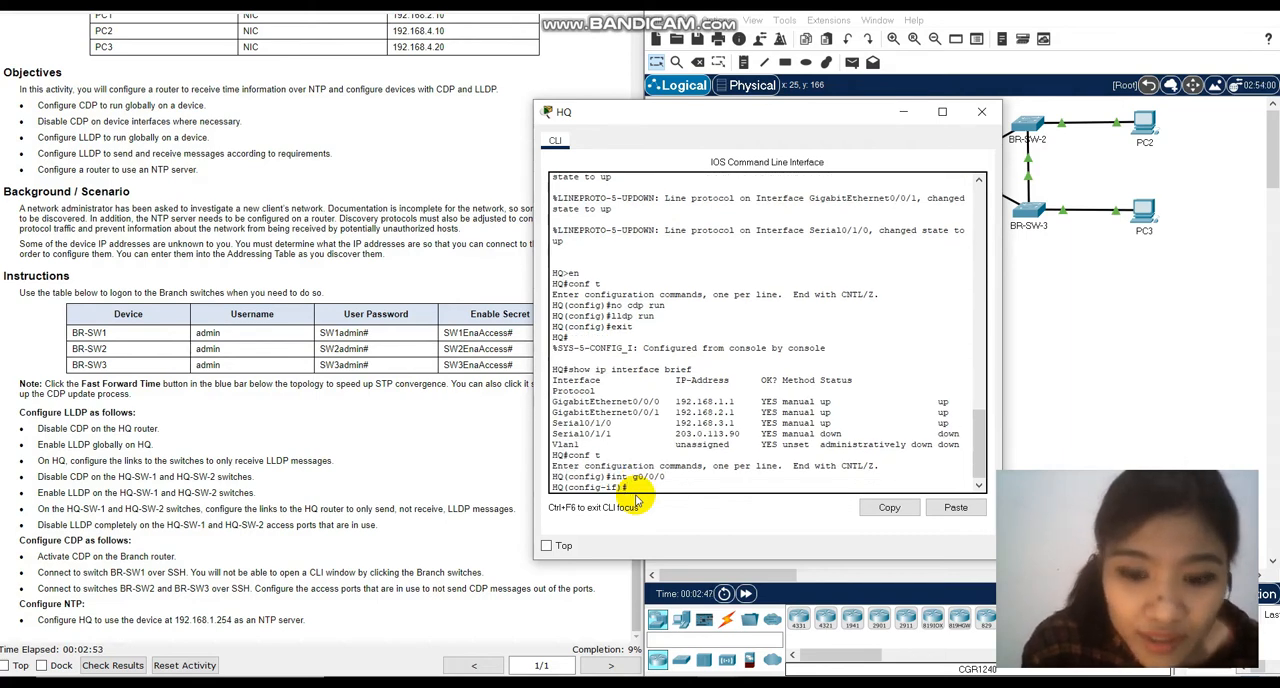
type("no ll")
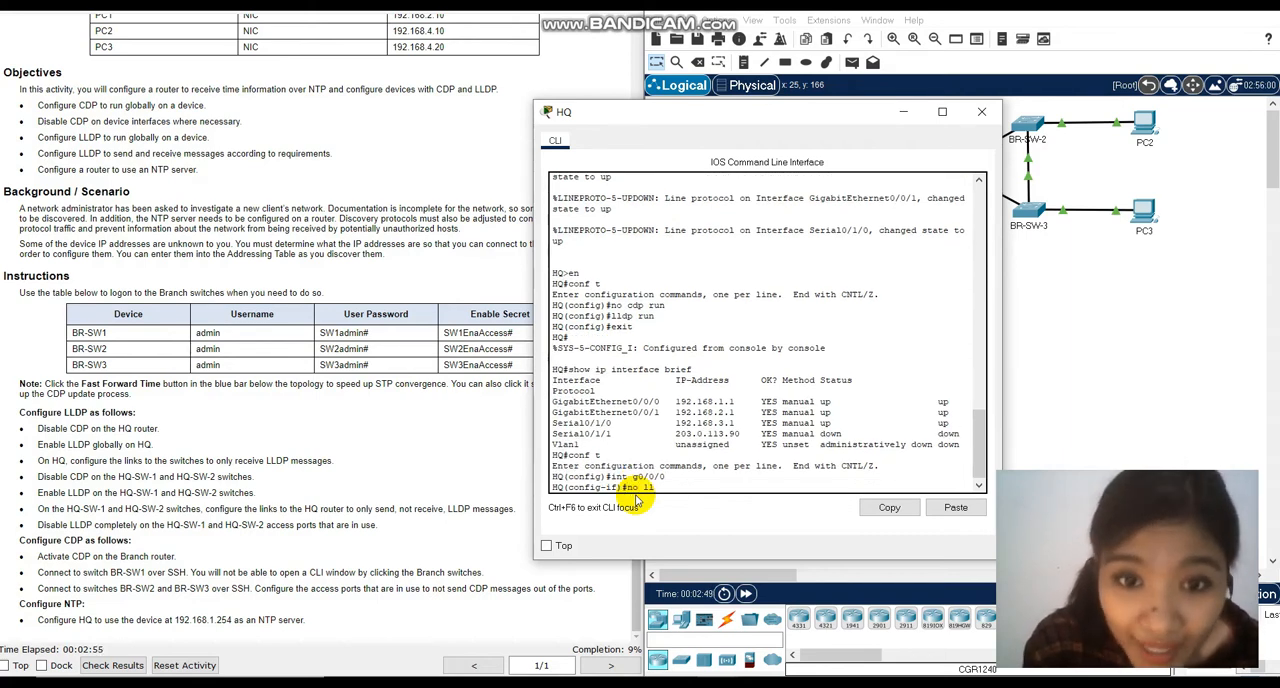
type("dp")
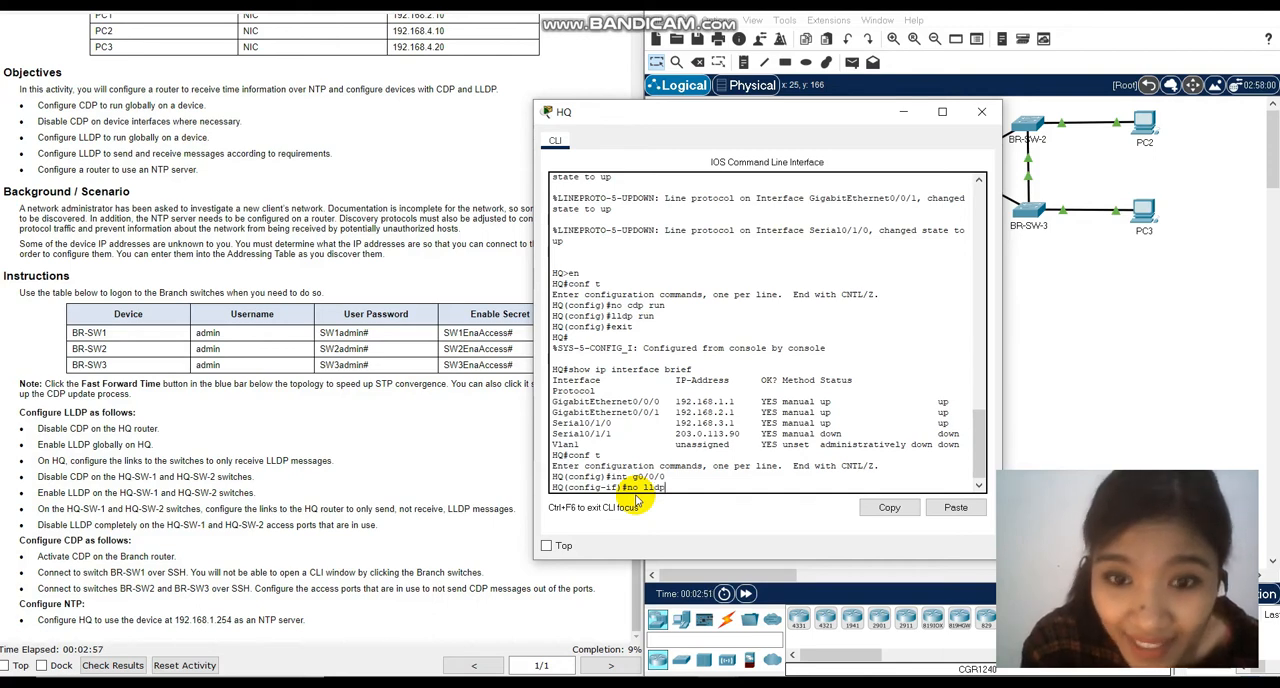
type(" transmit")
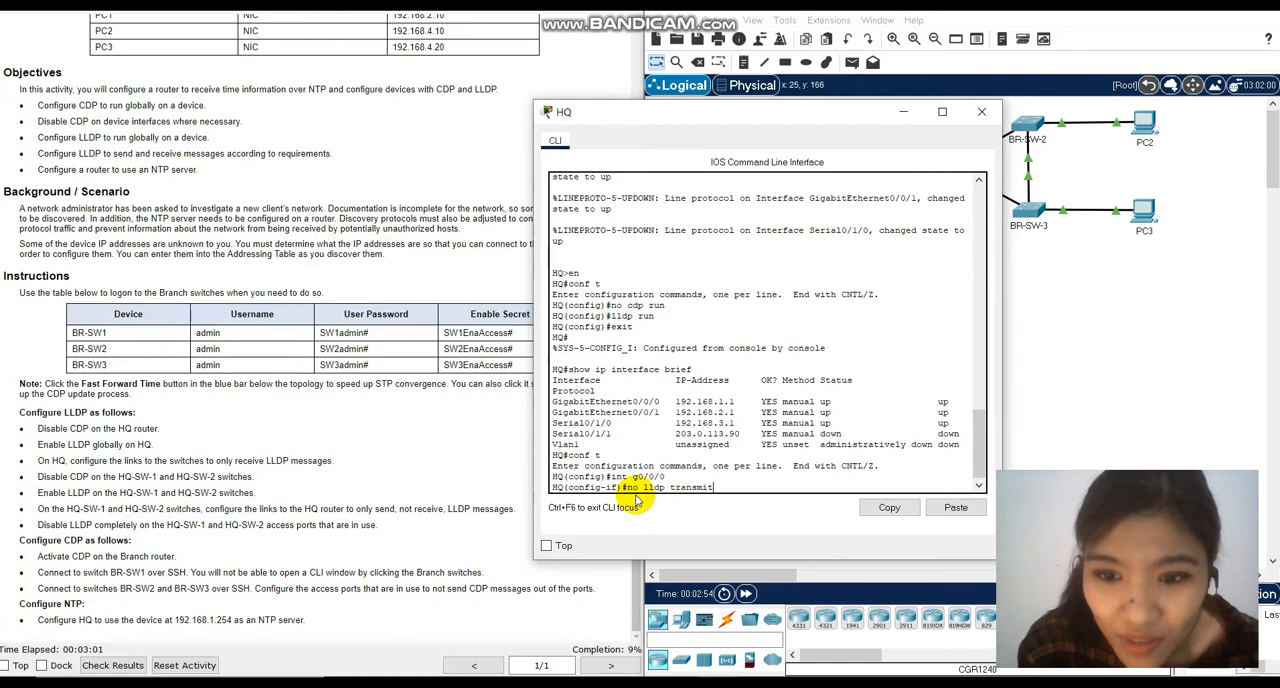
key("Return")
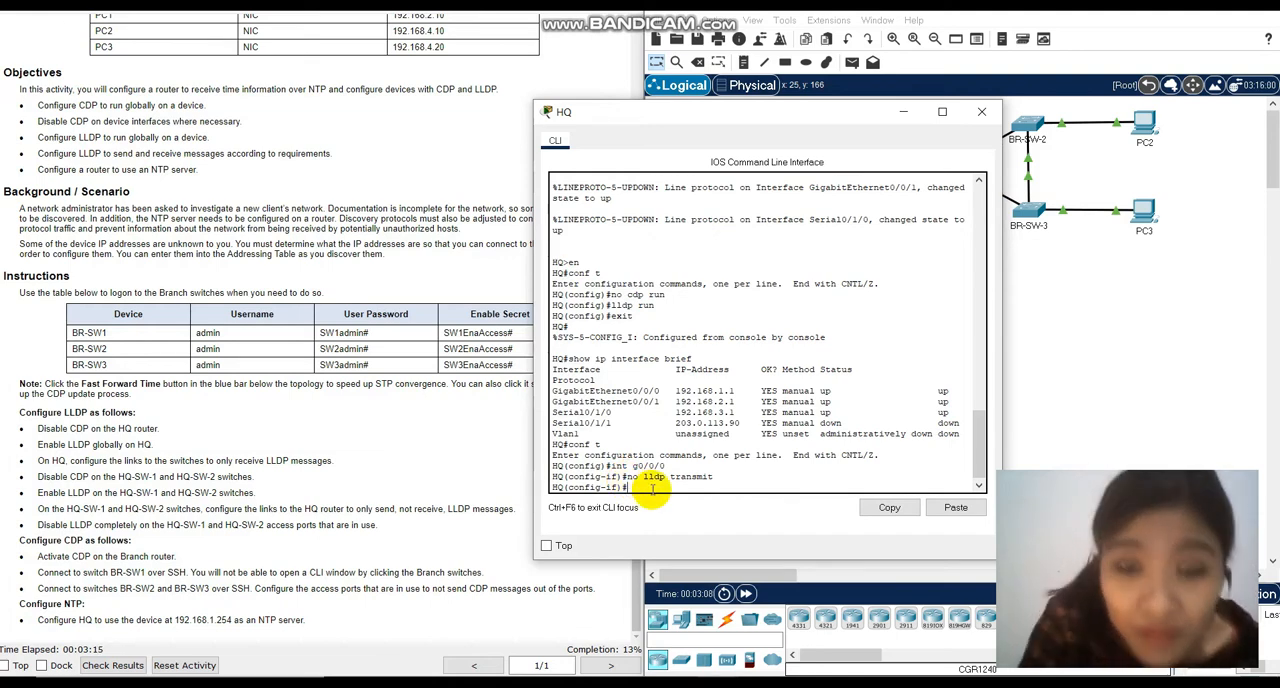
Enable LLDP reception on HQ's interface g0/0/0 with lldp receive.
type("lldp")
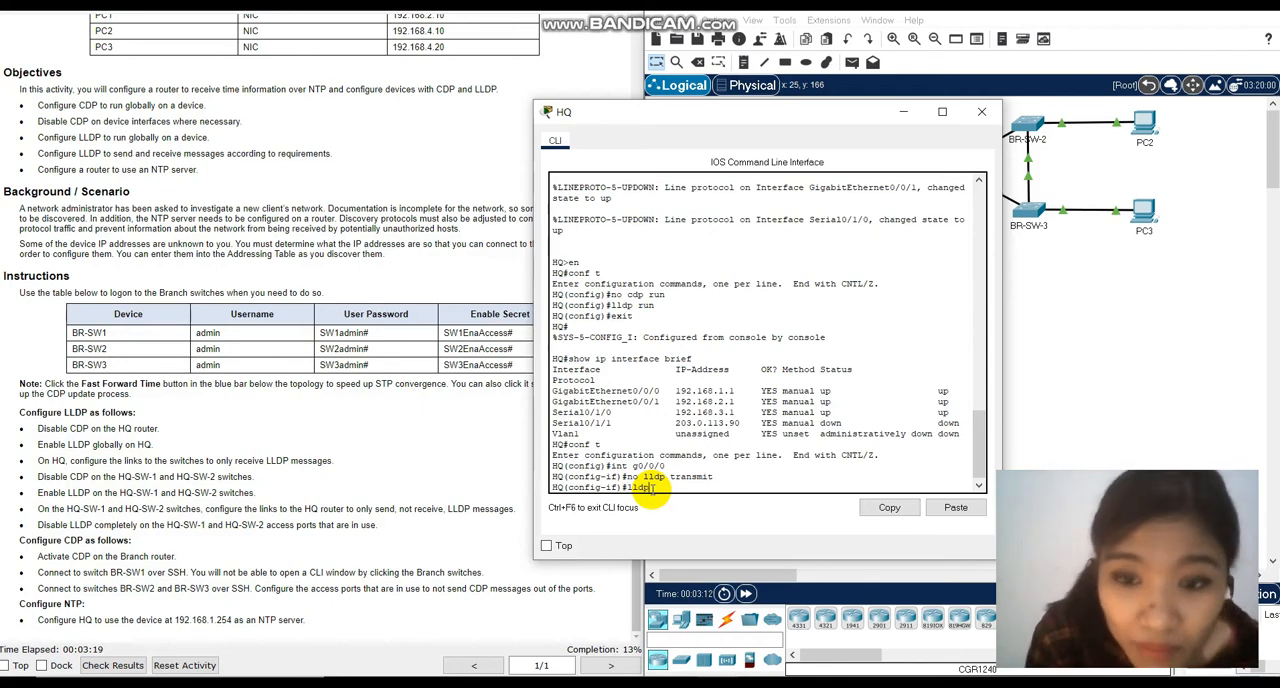
type(" receive")
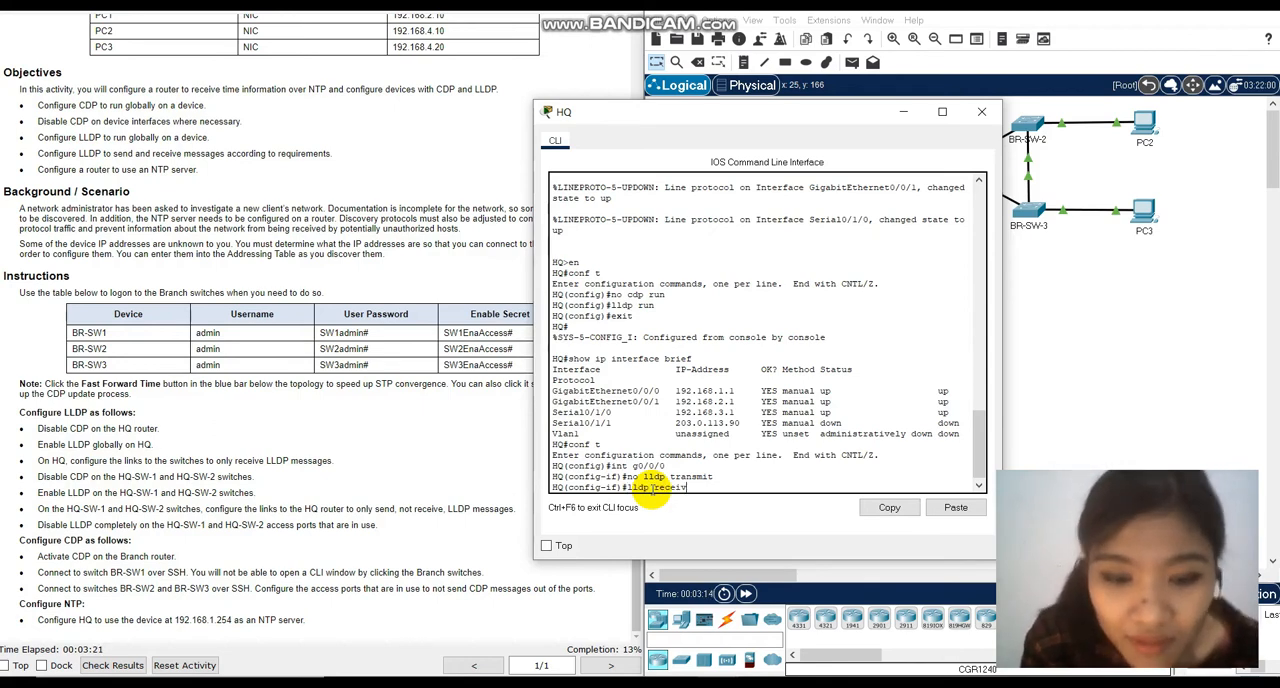
key("Return")
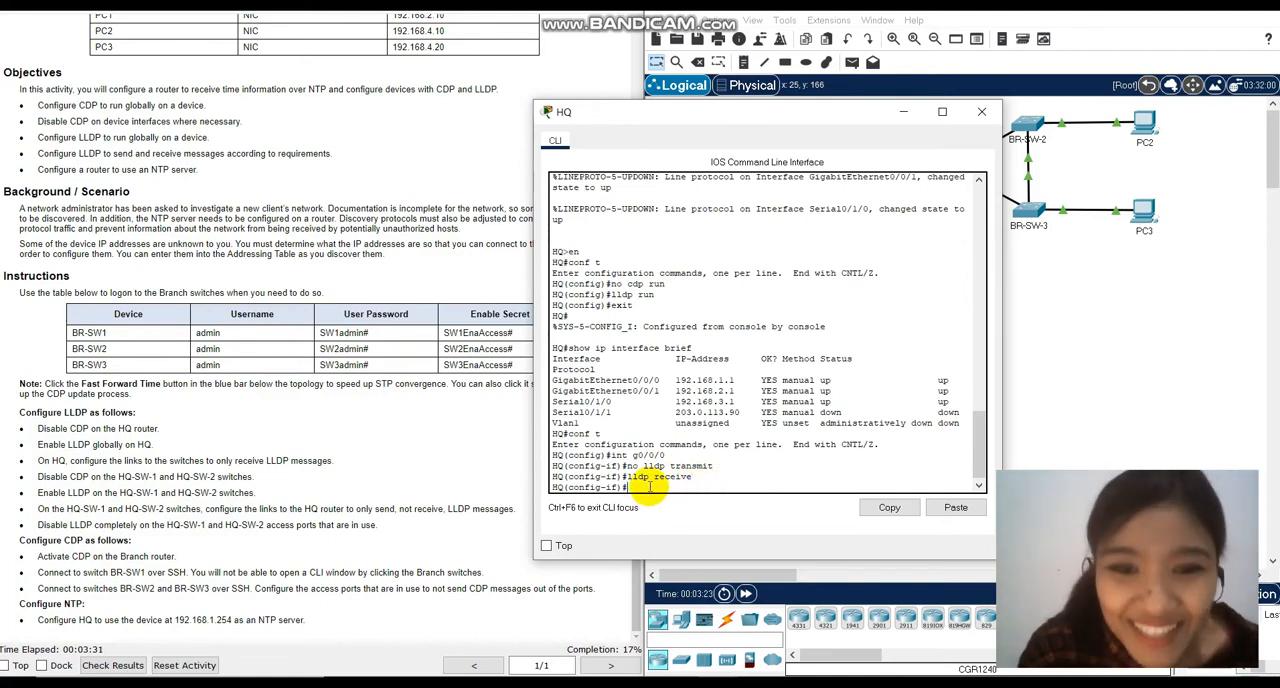
Switch to HQ's interface g0/0/1 and disable LLDP transmission on it with no lldp transmit.
type("int g0")
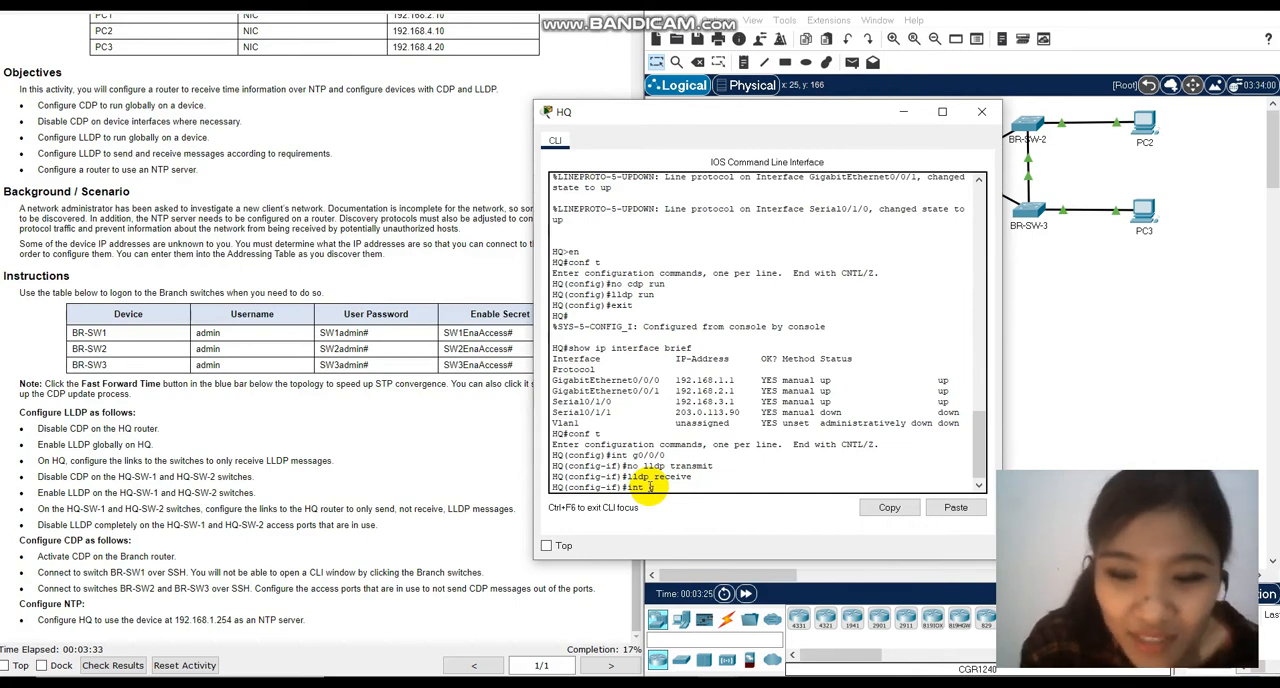
type("/0/")
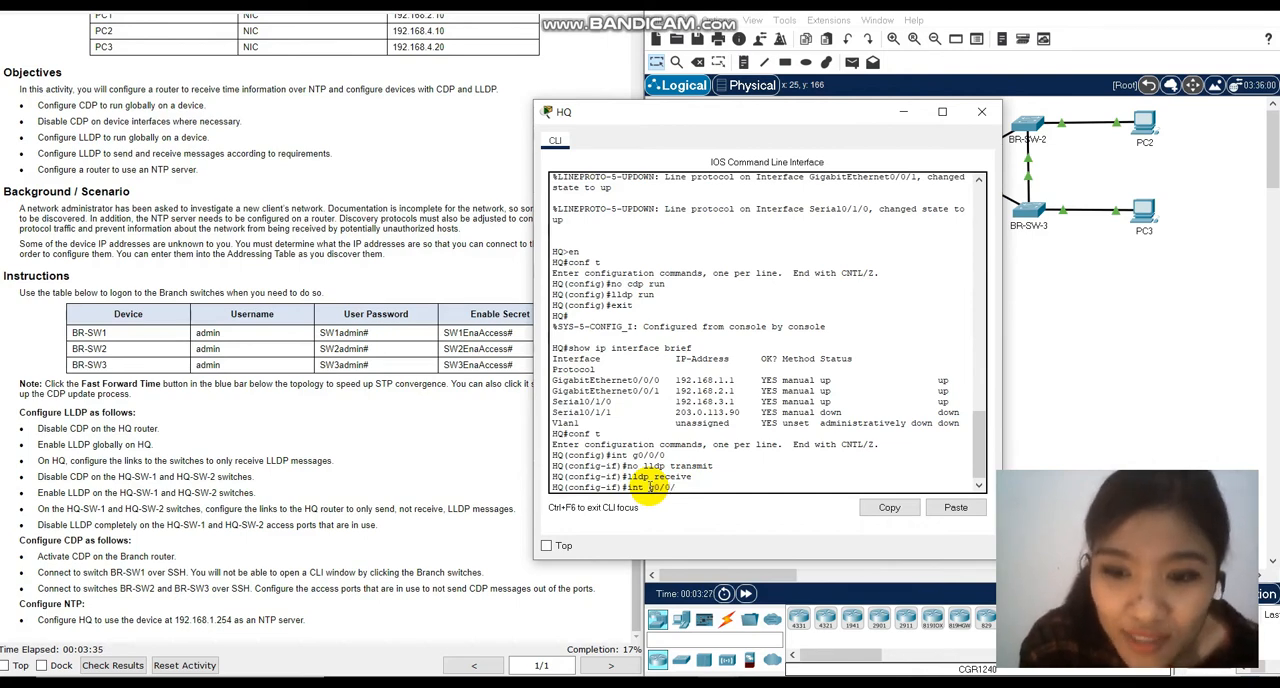
type("1")
key("Return")
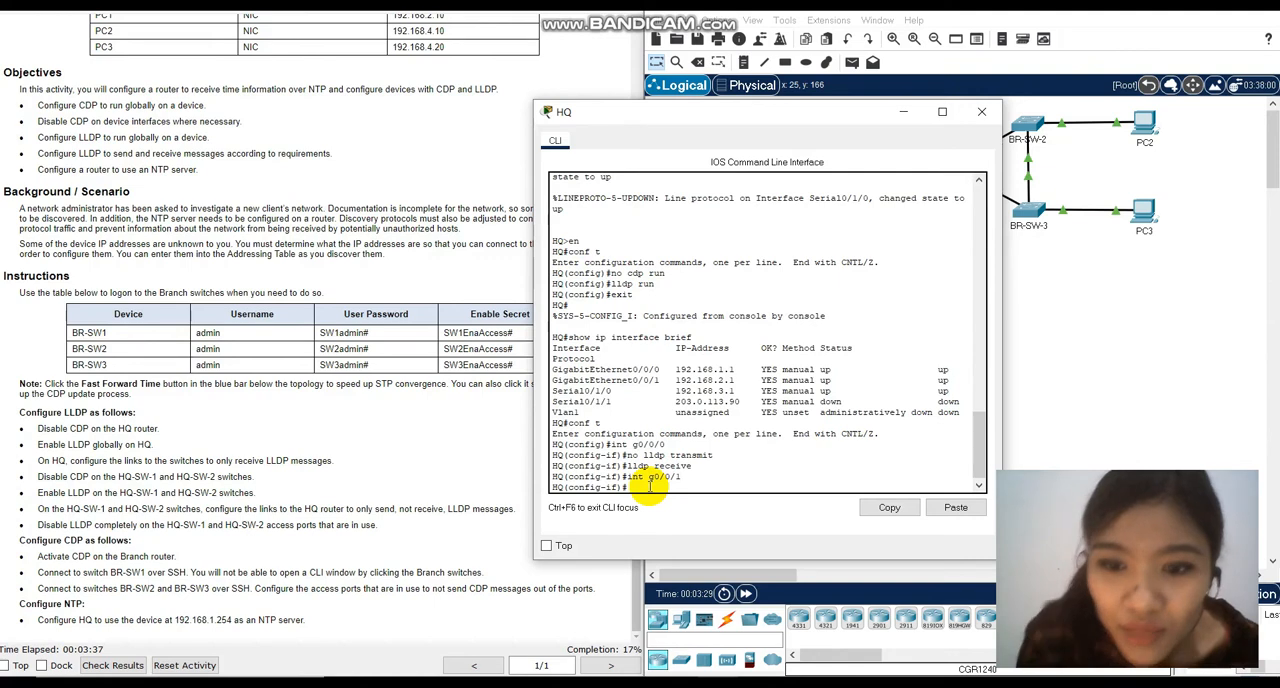
type("no lldp transmit")
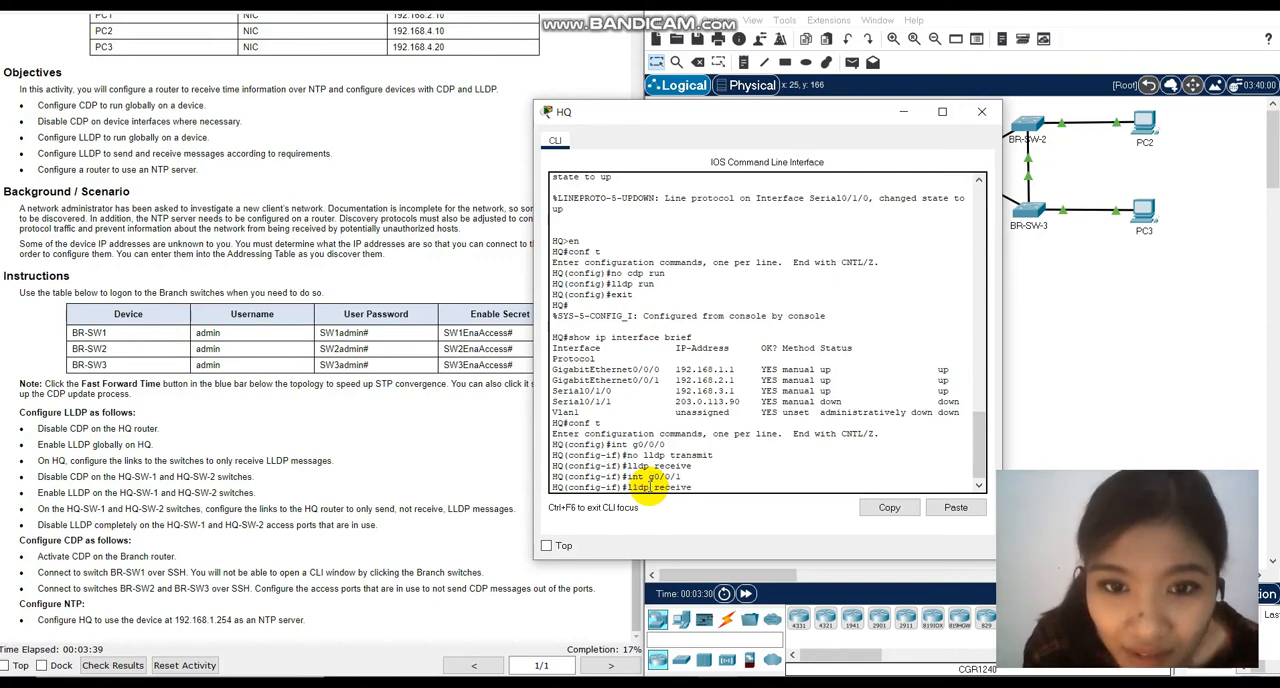
key("Return")
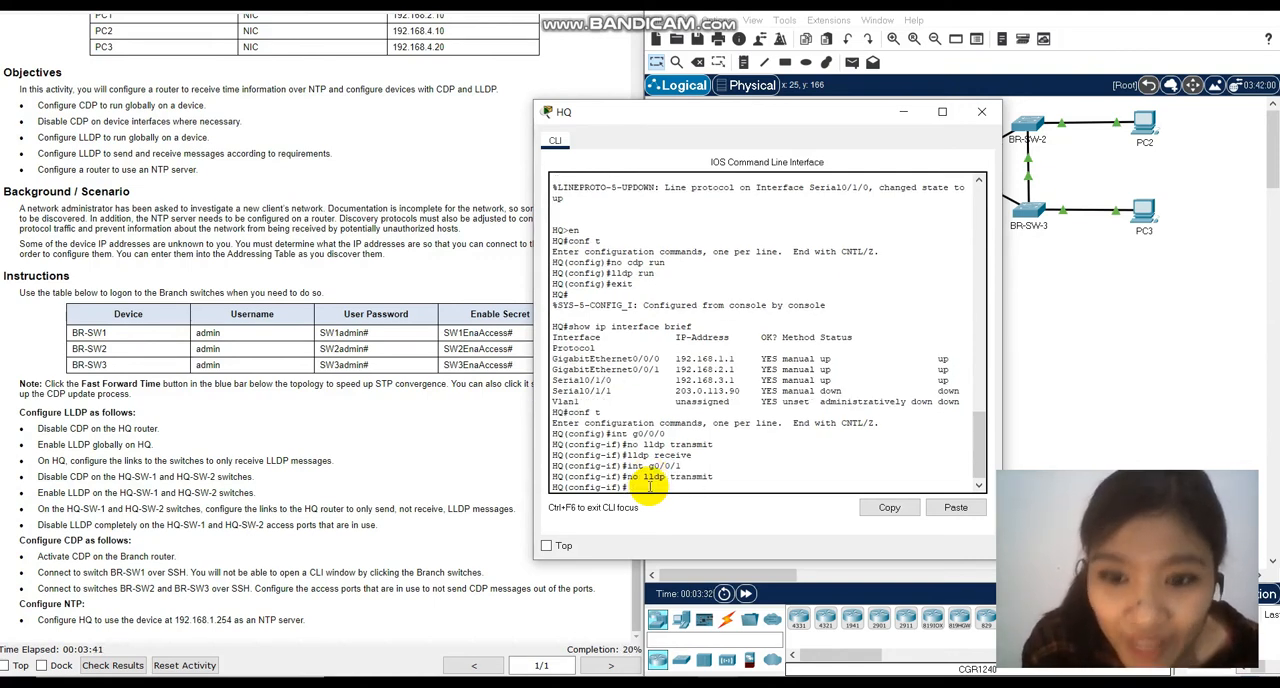
Enable LLDP reception on HQ's interface g0/0/1 with lldp receive and close the HQ window.
key("Up")
key("Up")
key("Up")
key("Return")
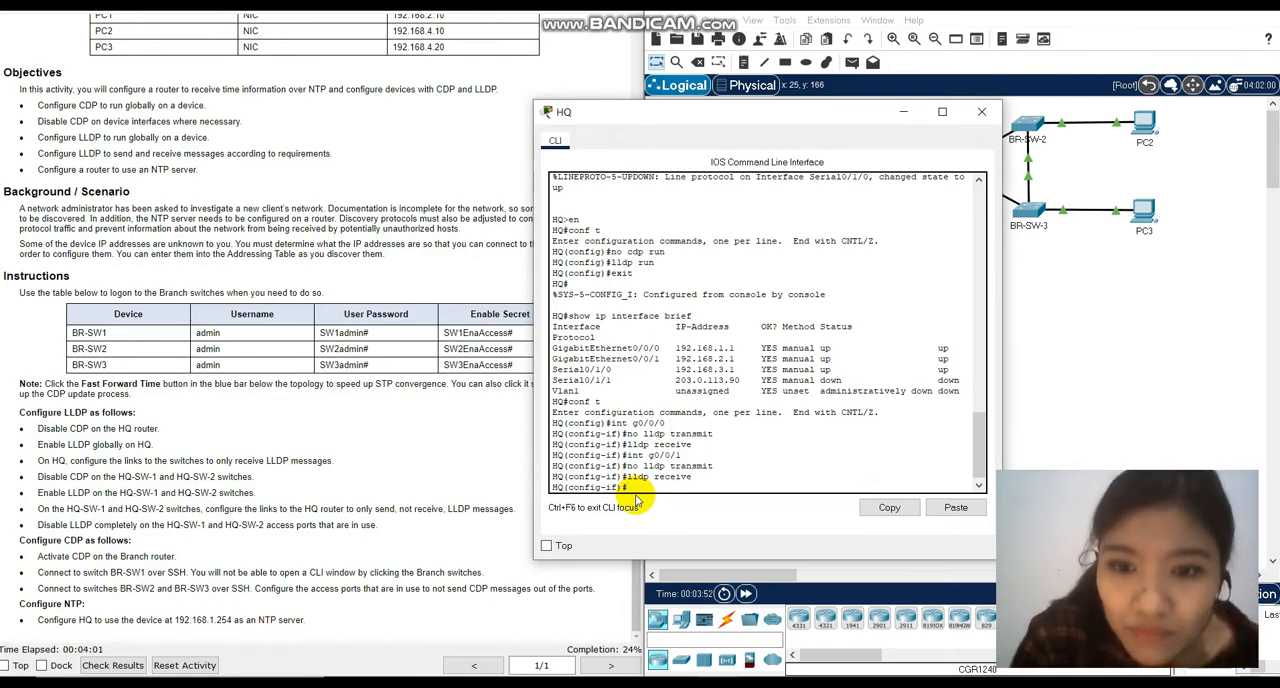
left_click(979, 113)
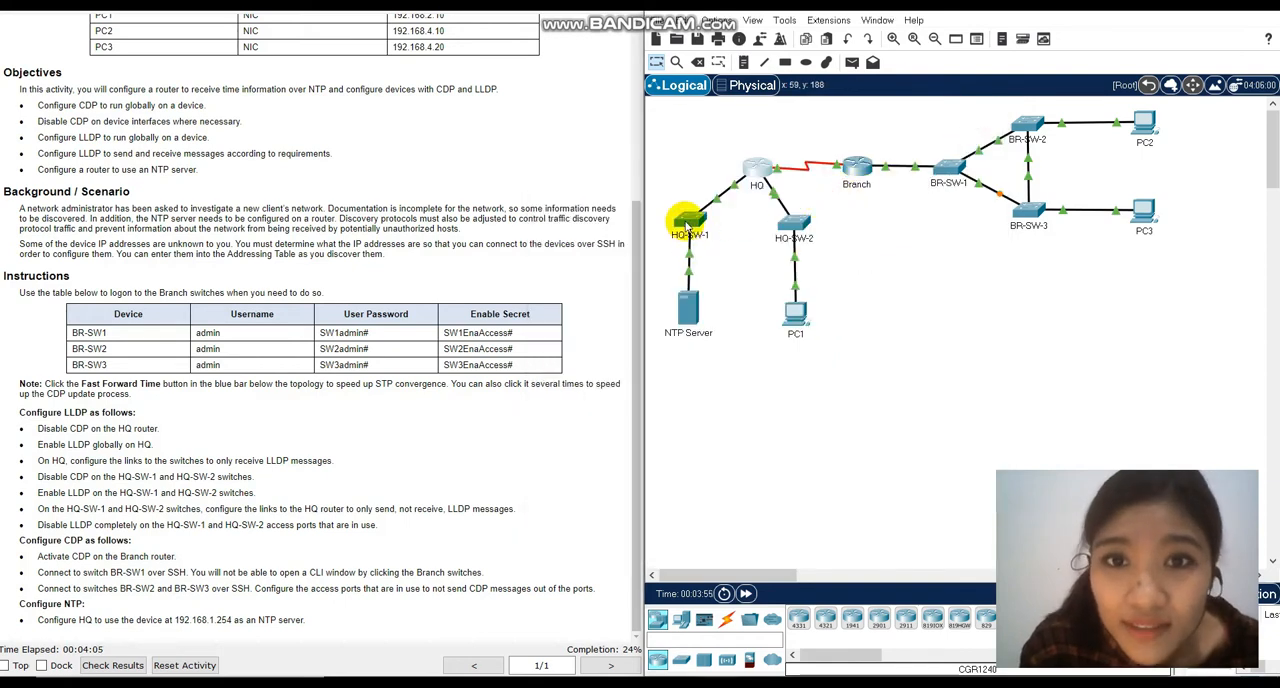
Enter global configuration mode on HQ-SW-1 from its CLI and disable CDP globally with no cdp run.
left_click(686, 222)
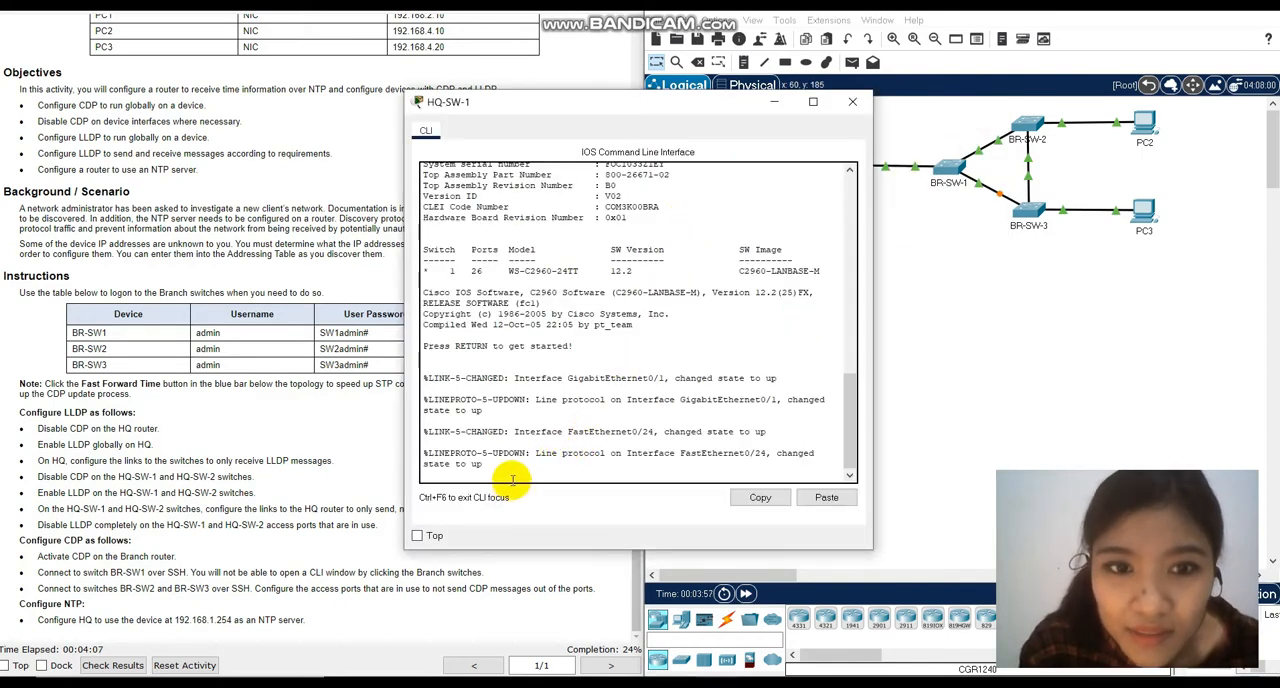
key("Return")
type("en")
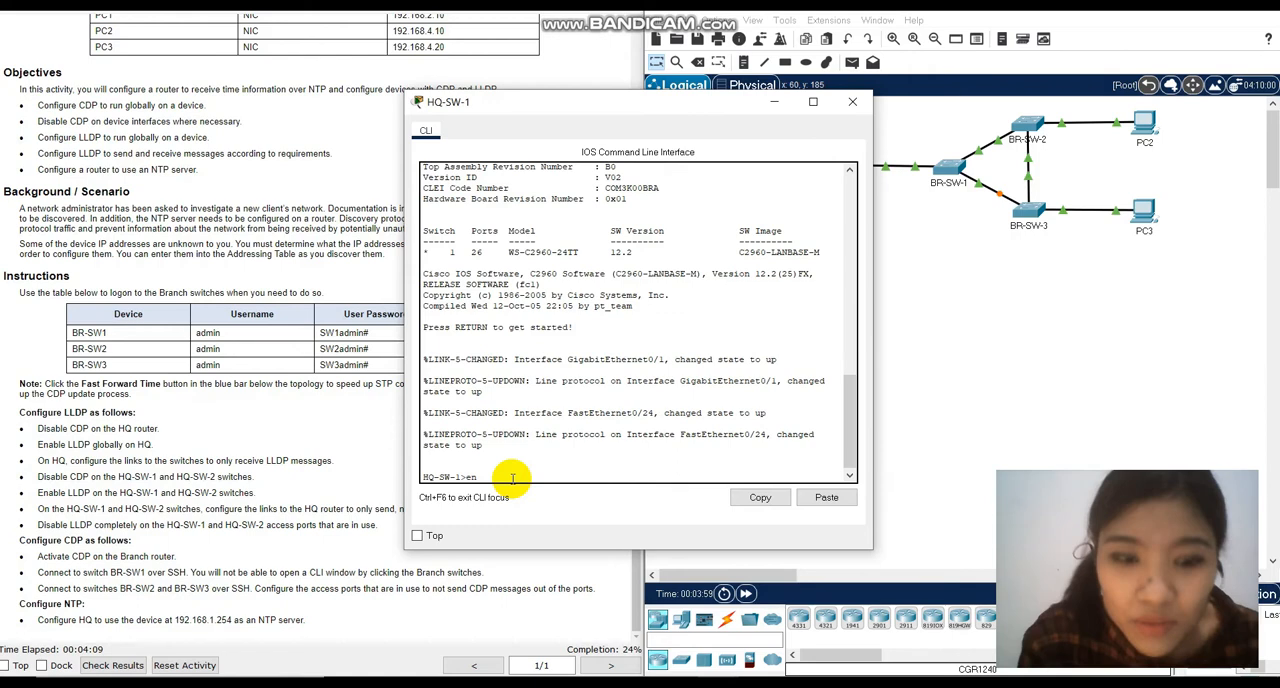
key("Return")
type("conf")
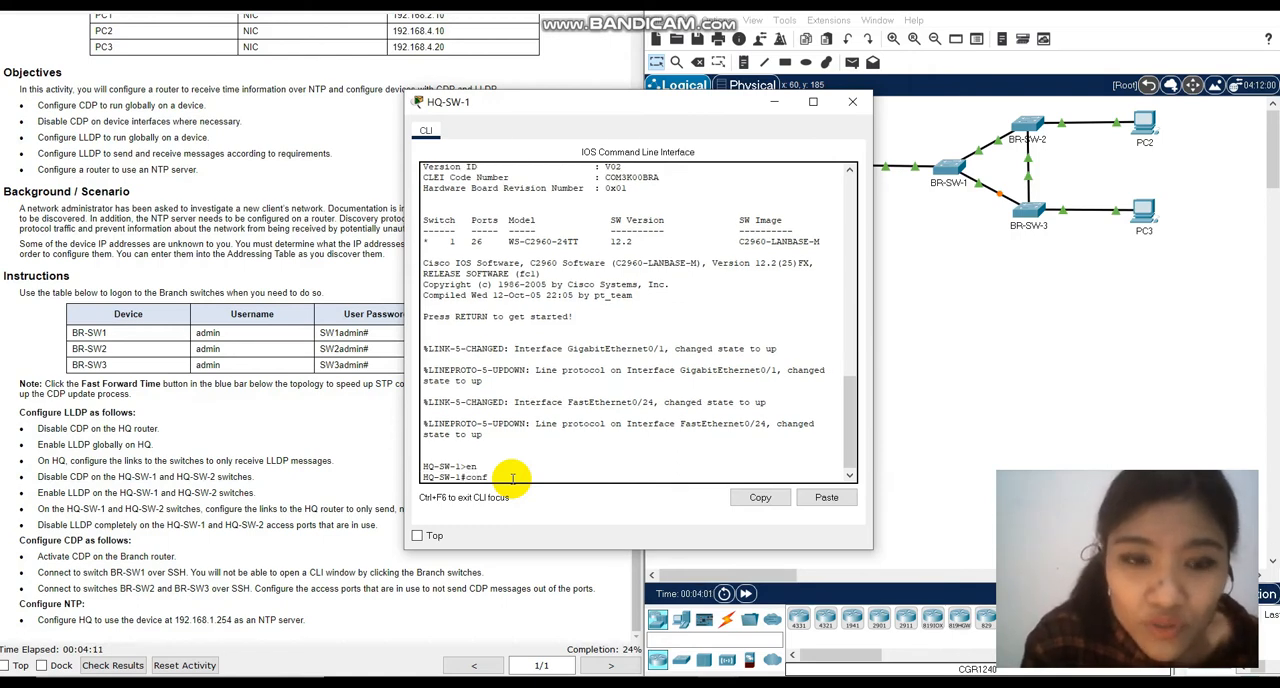
type(" t")
key("Return")
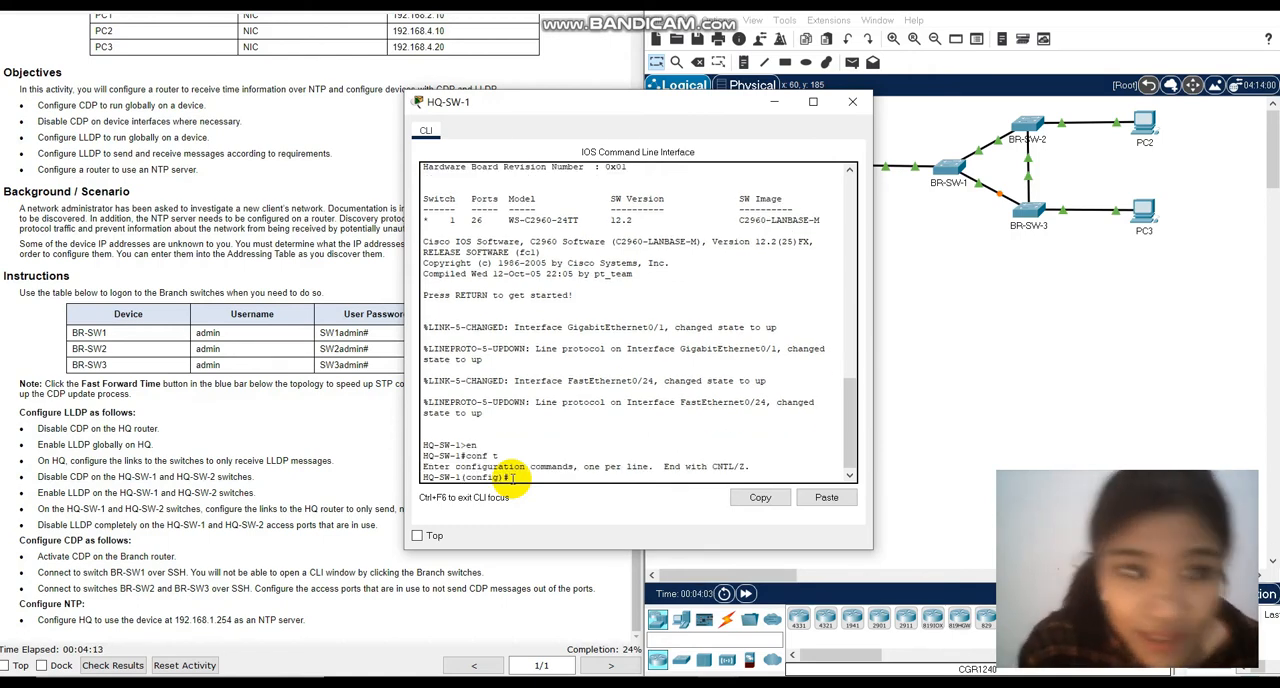
type("no cdp ru")
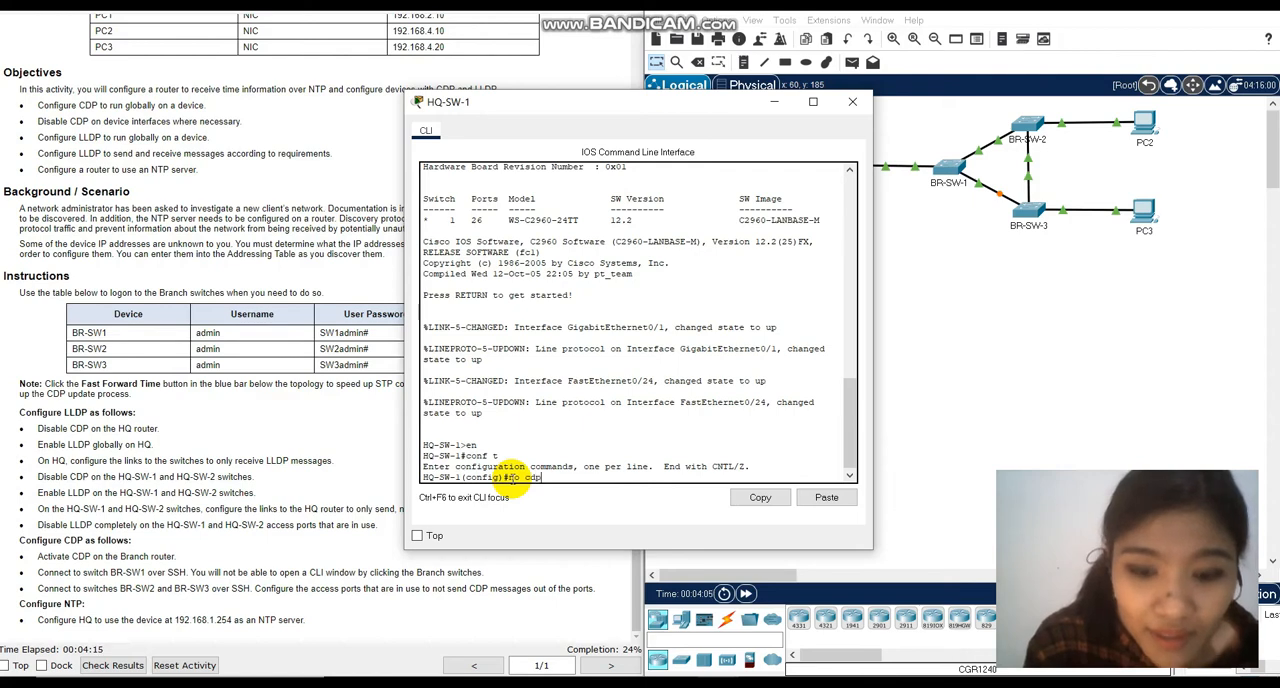
type("n")
key("Return")
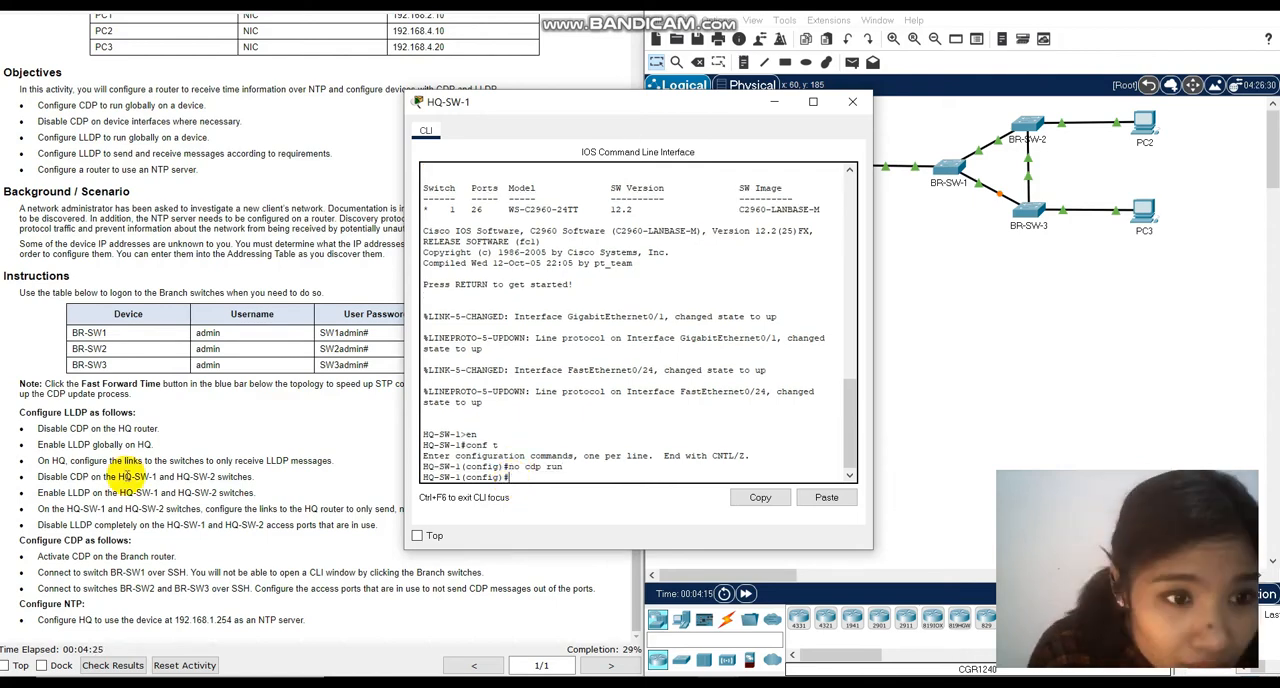
left_click(851, 101)
Enter global configuration mode on HQ-SW-2 from its CLI and disable CDP globally with no cdp run.
left_click(805, 224)
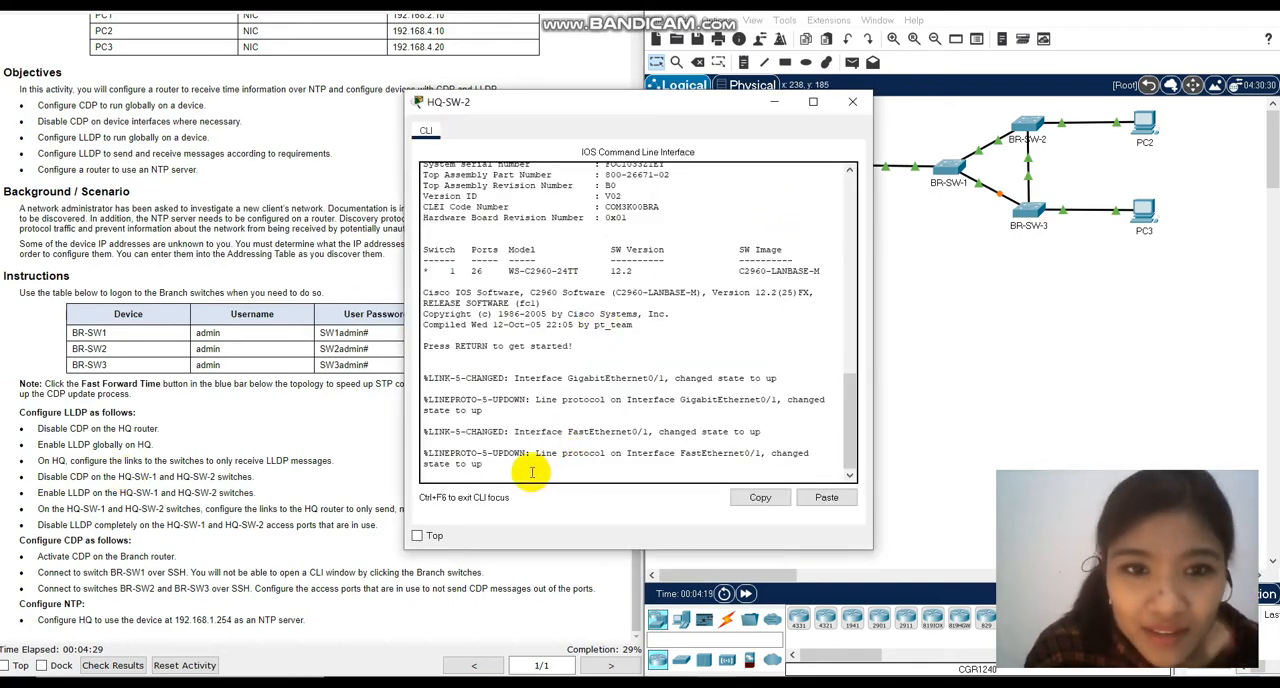
key("Return")
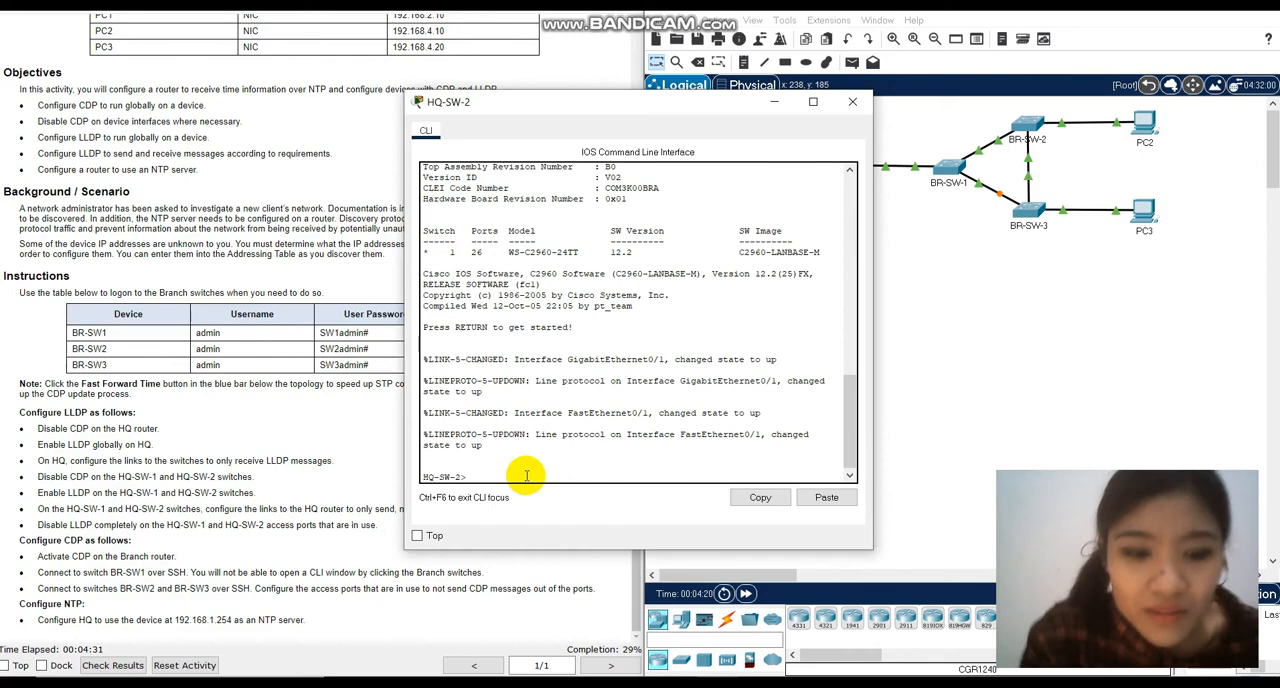
type("en")
key("Return")
type("conf t")
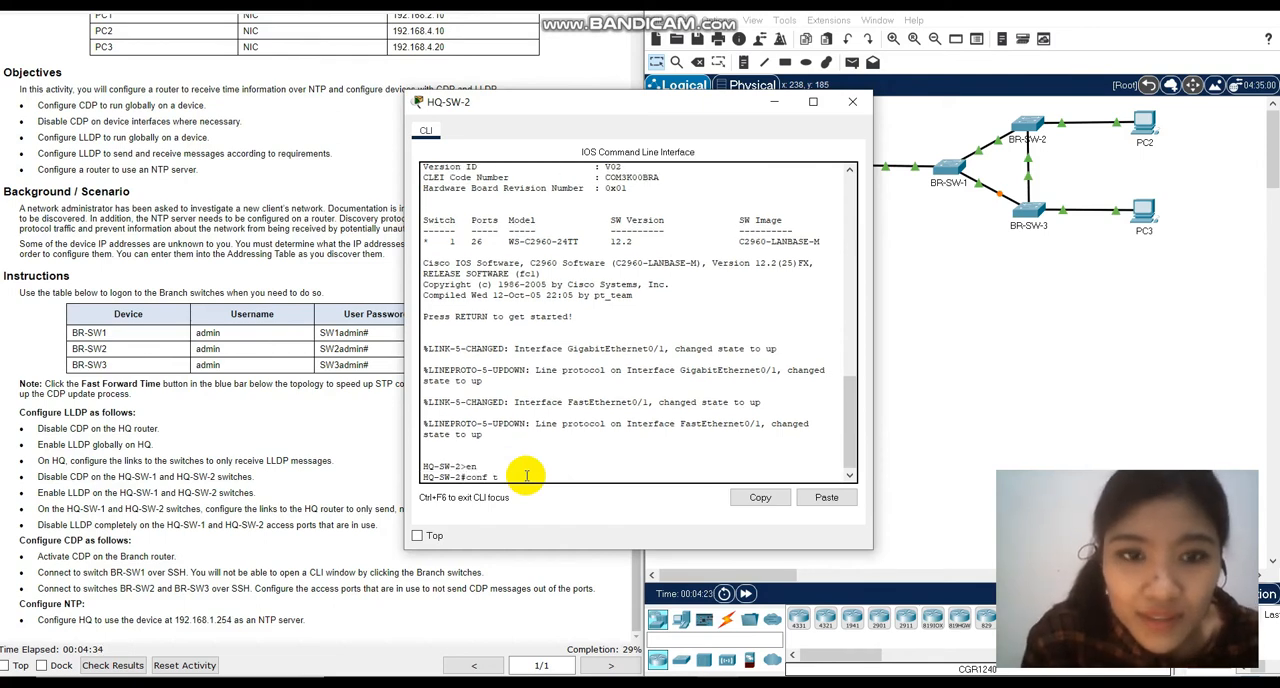
key("Return")
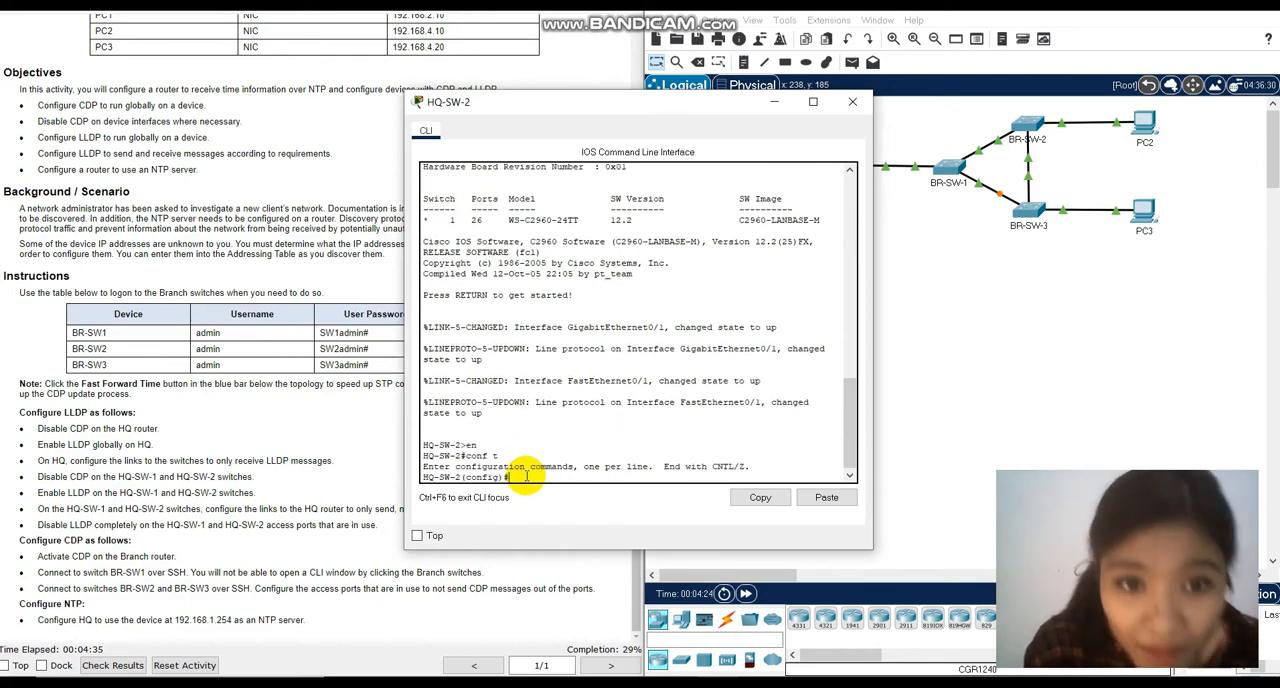
type("no cdp run")
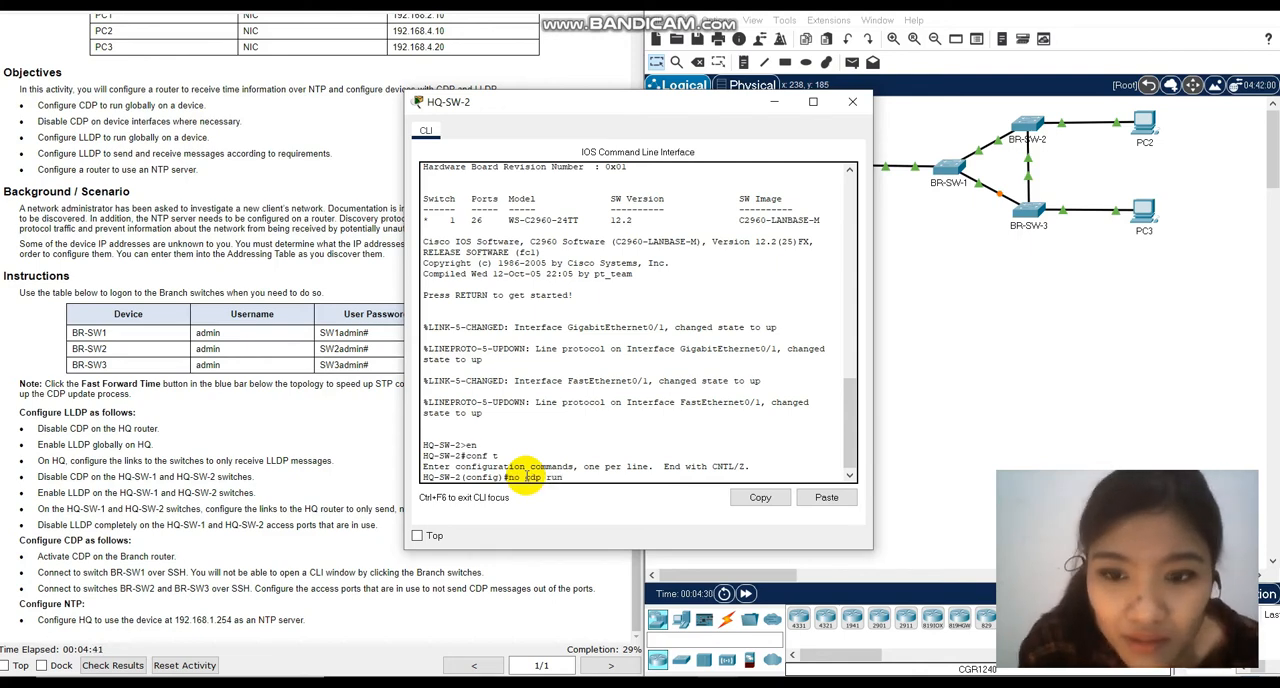
key("Return")
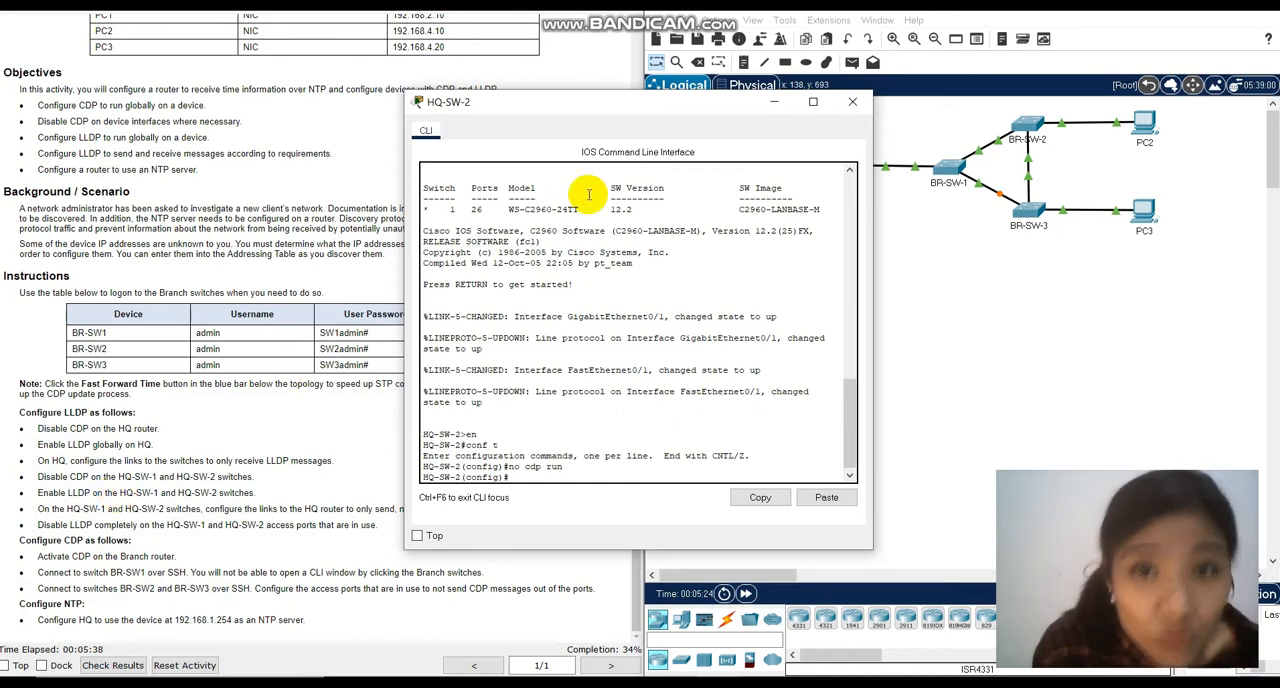
left_click(853, 101)
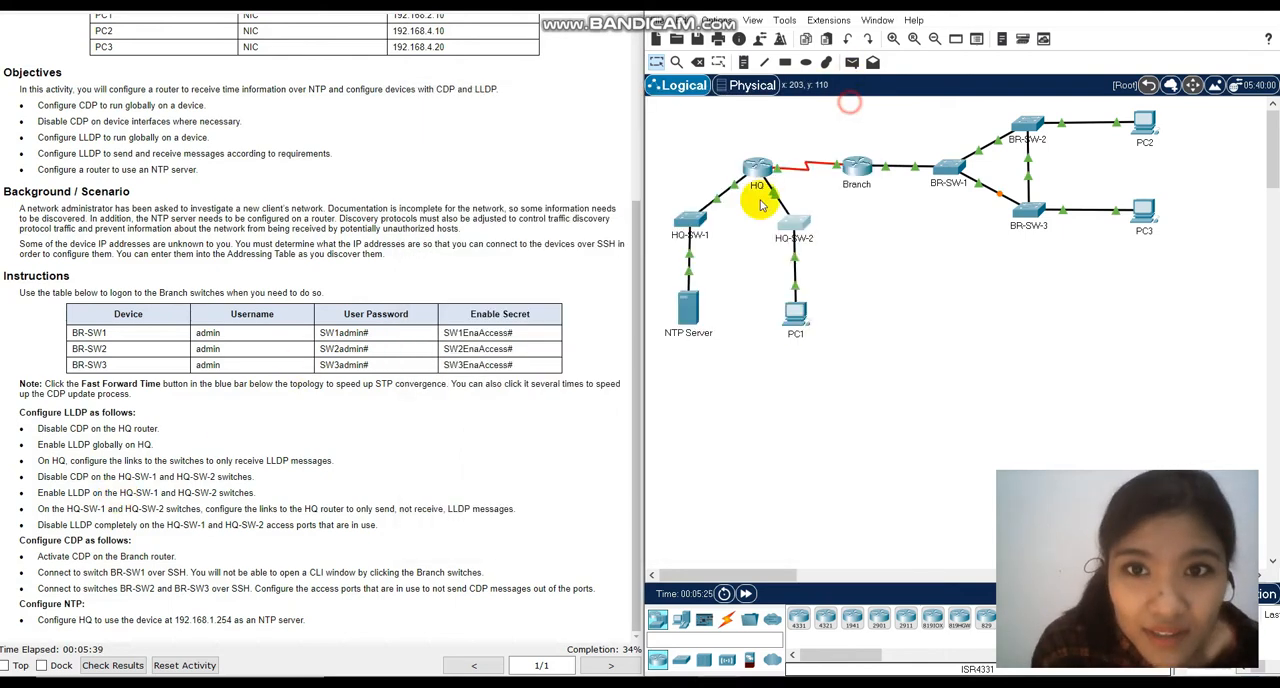
Enable LLDP globally on HQ-SW-1 with lldp run and close its window.
left_click(690, 215)
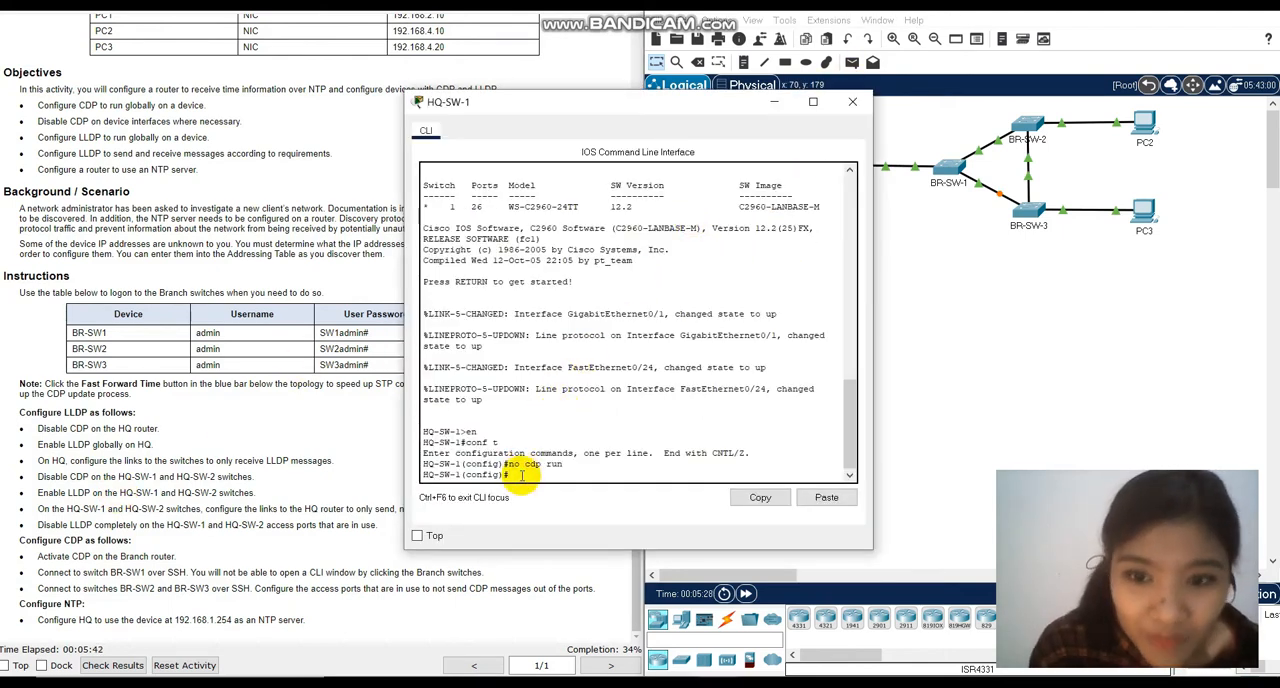
type("lldp run")
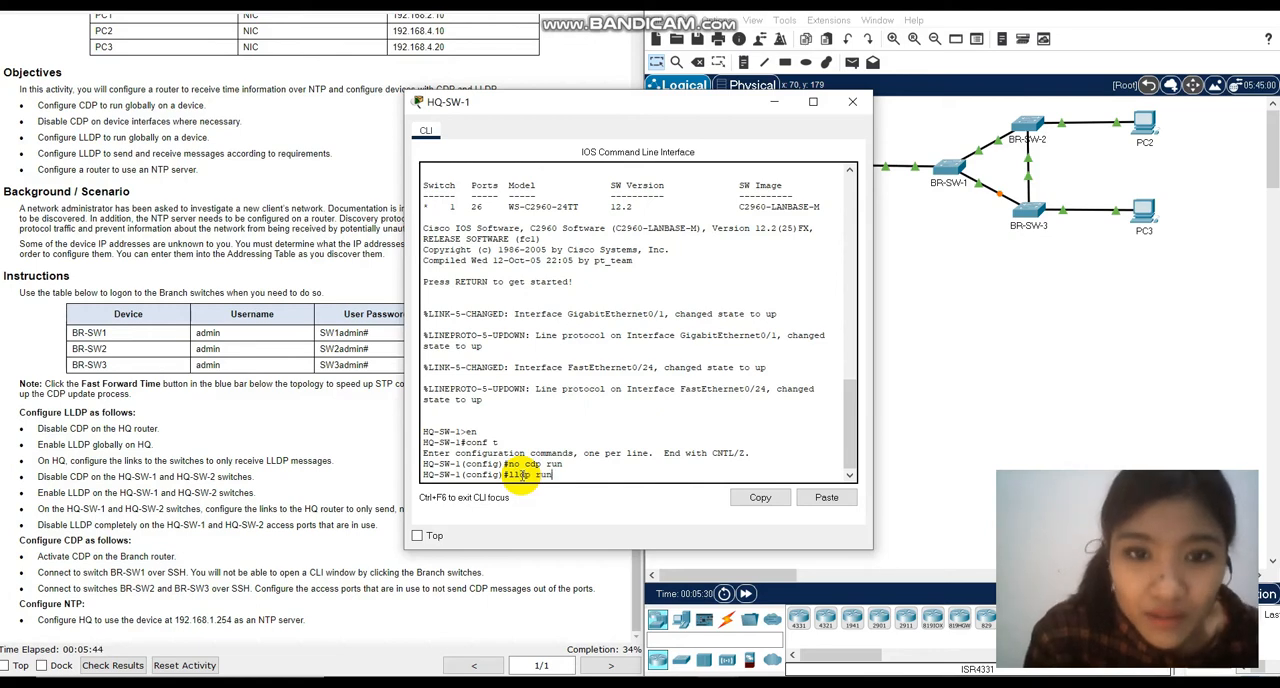
key("Return")
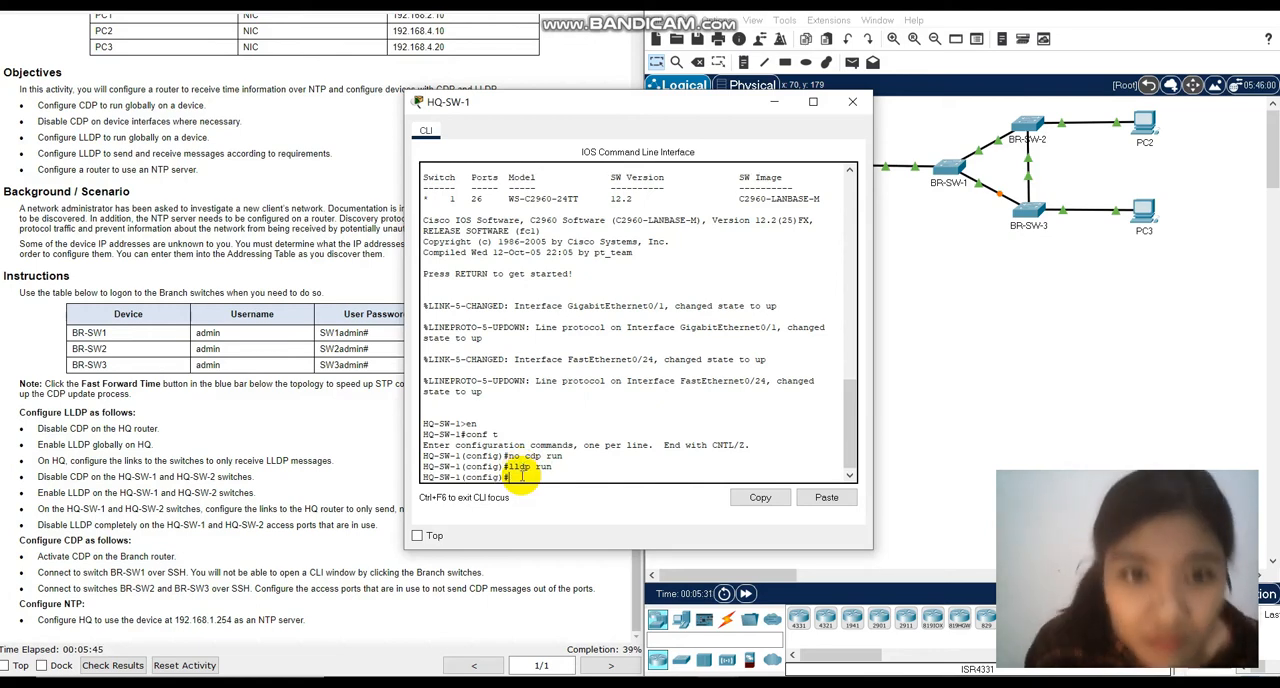
left_click(852, 101)
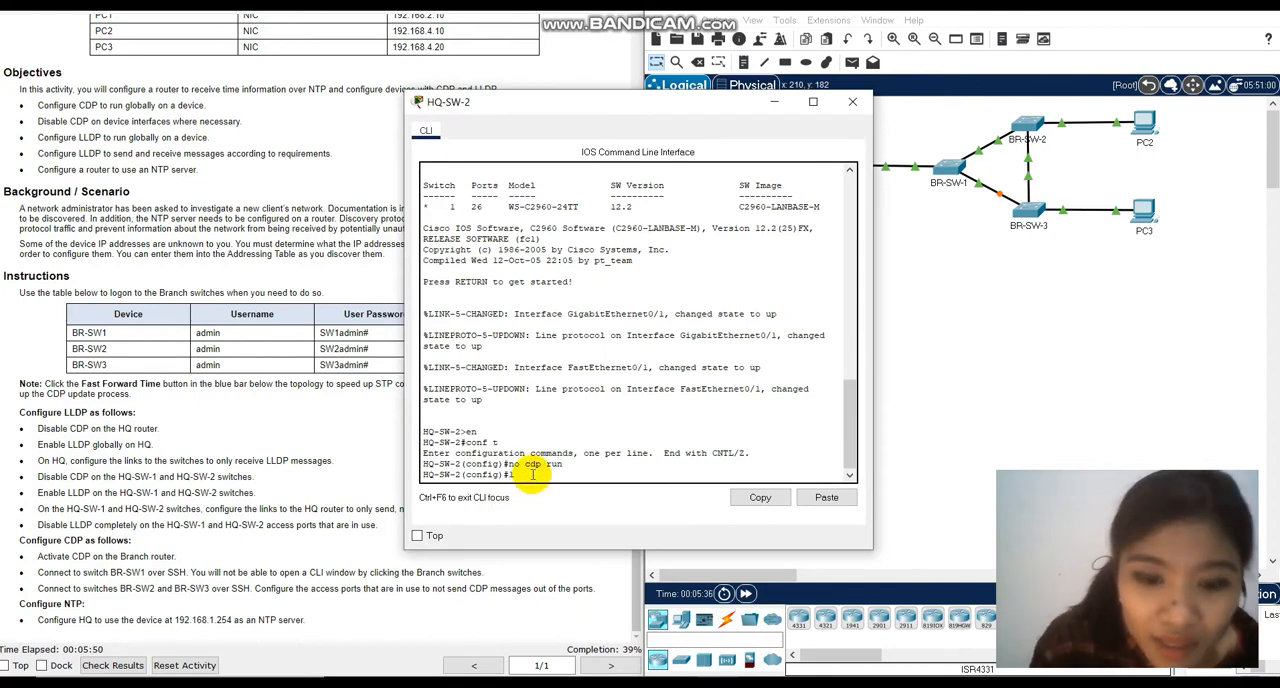
Enable LLDP globally on HQ-SW-2 with lldp run and put its window away.
type("p run")
key("Return")
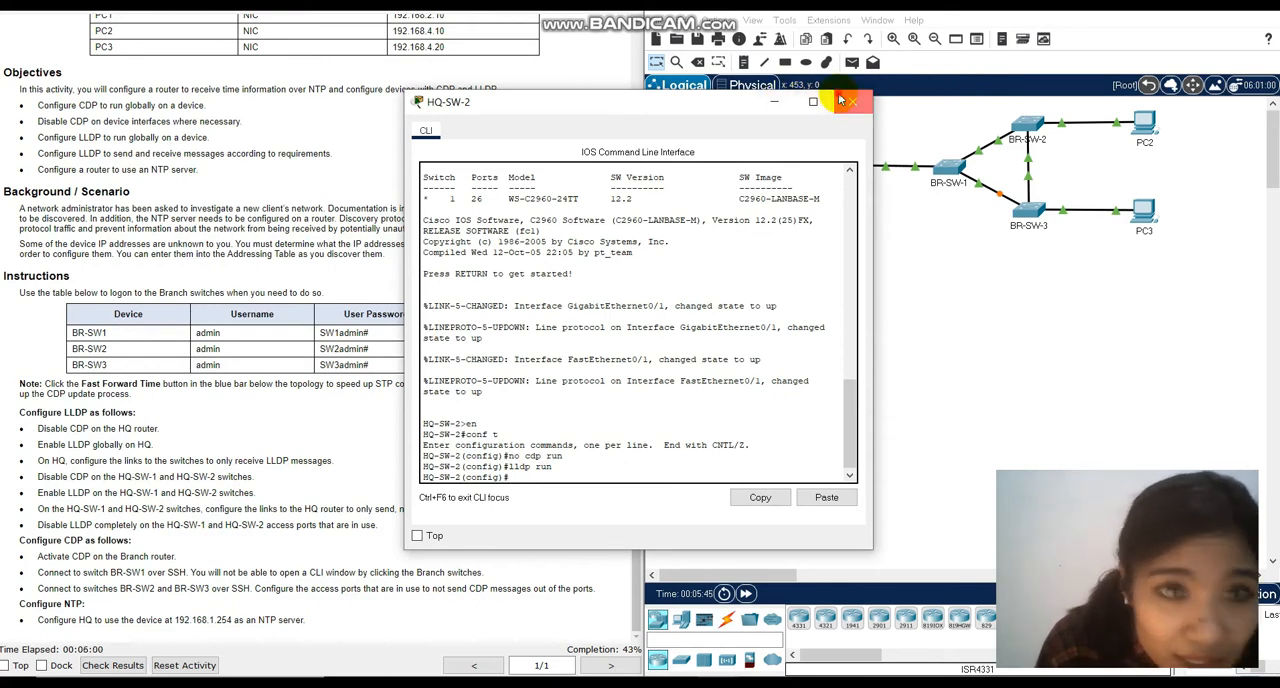
left_click(779, 103)
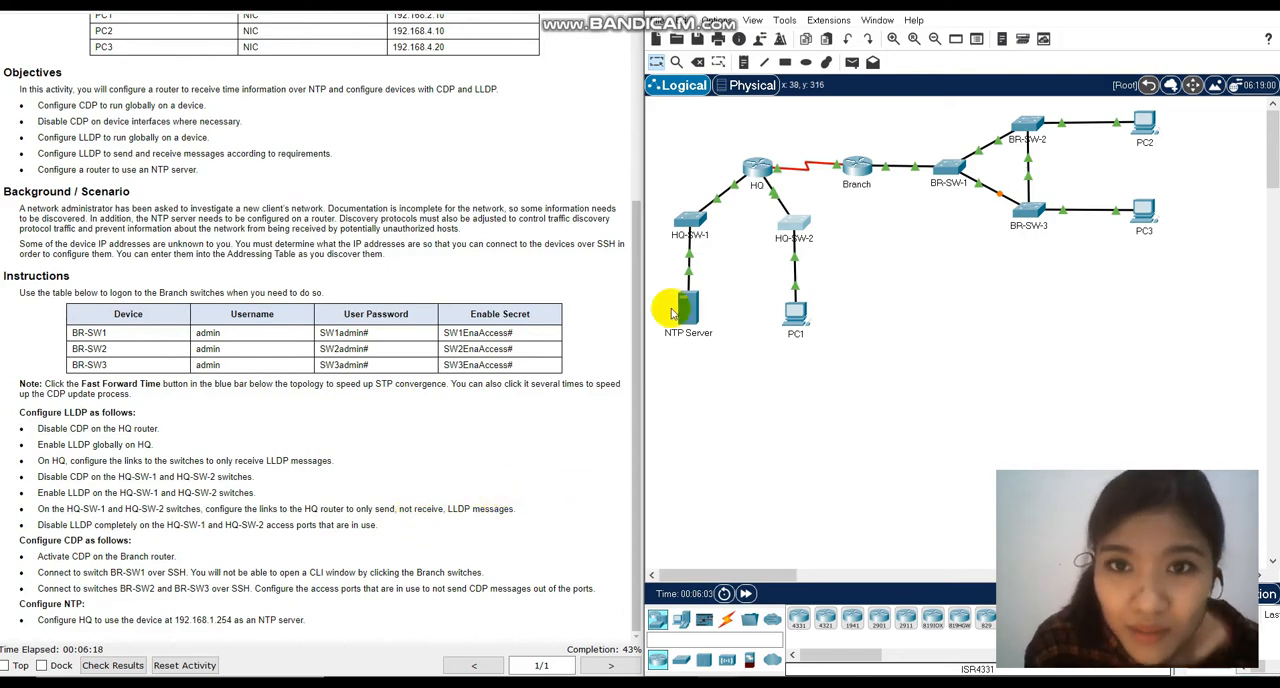
Check which HQ-SW-1 port links to the HQ router and enter interface configuration mode for g0/1 on that switch.
left_click(688, 230)
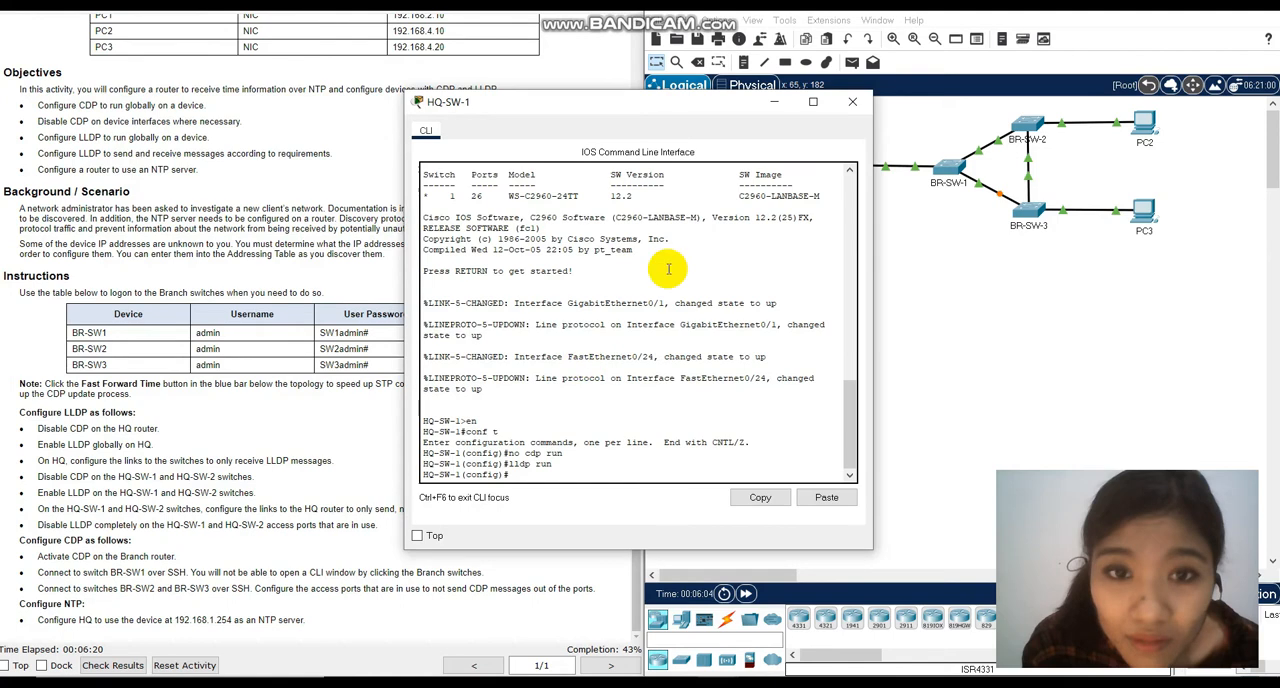
left_click(776, 102)
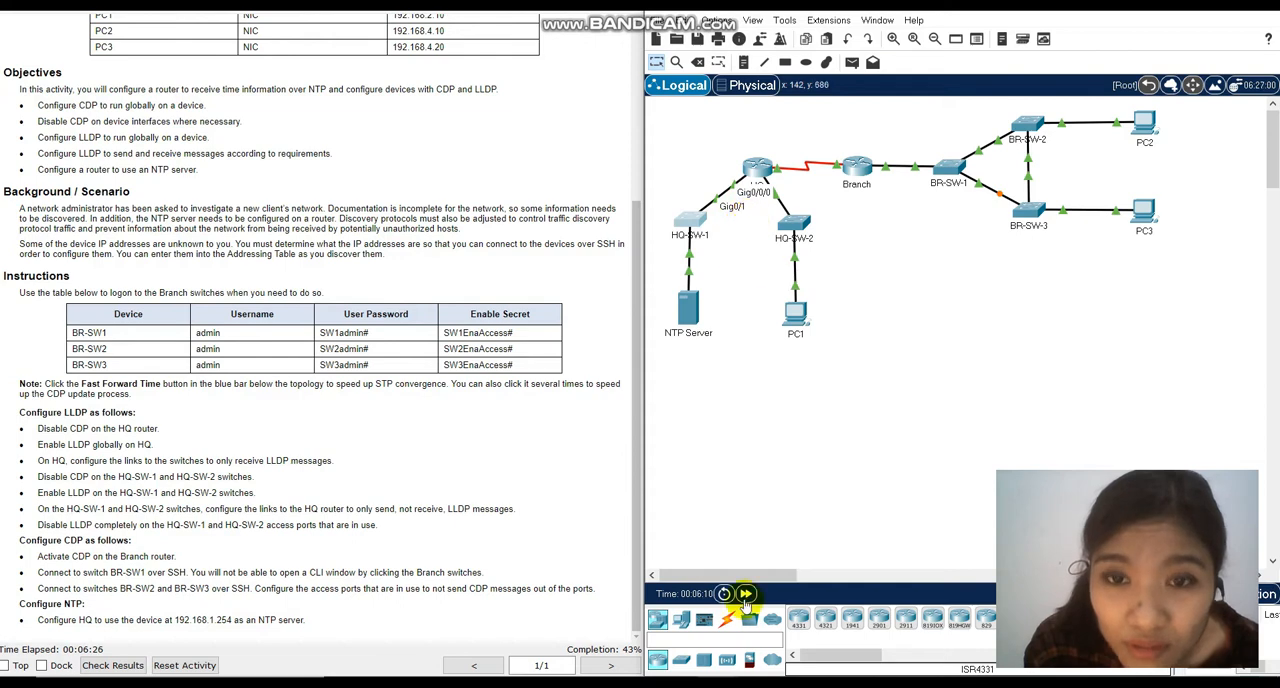
mouse_move(720, 680)
left_click(810, 605)
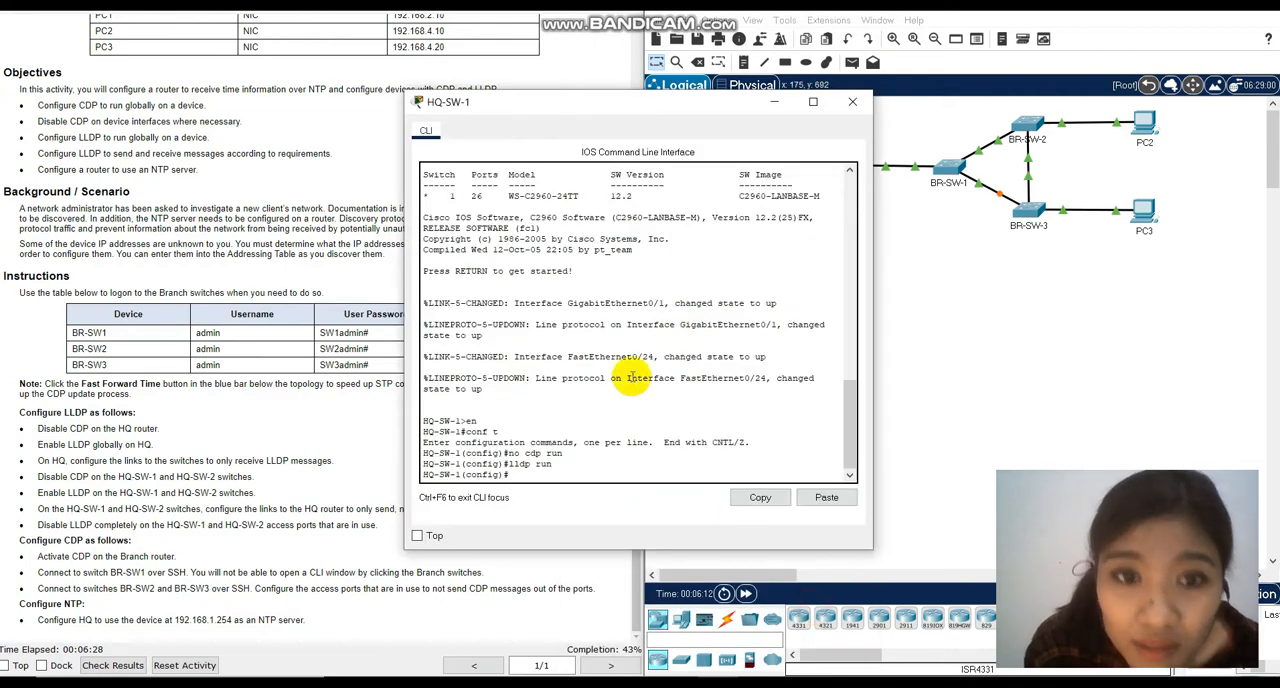
type("int")
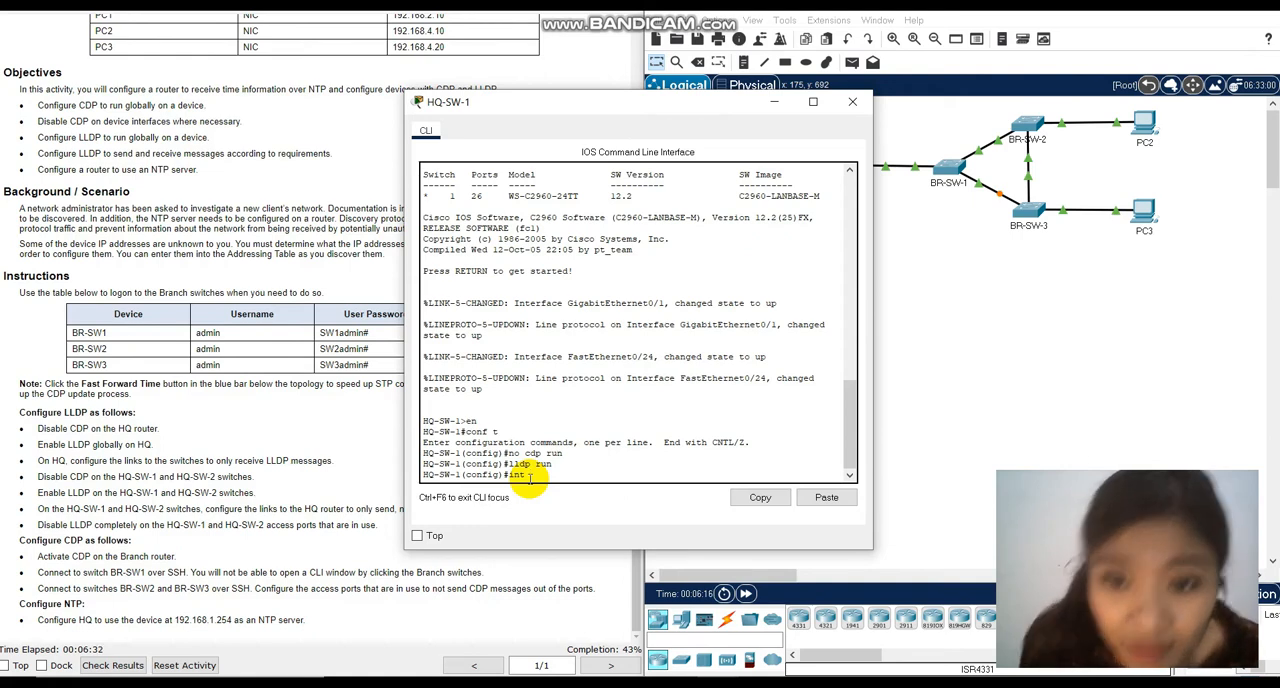
type(" g0/1")
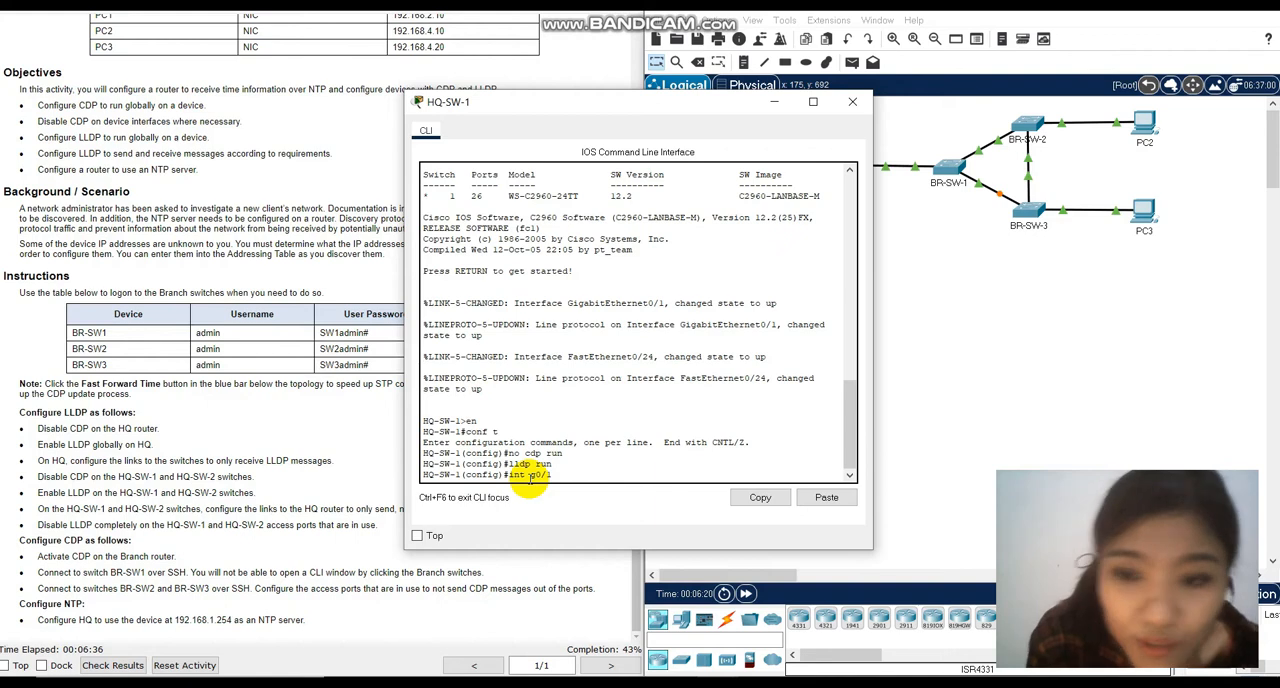
key("Return")
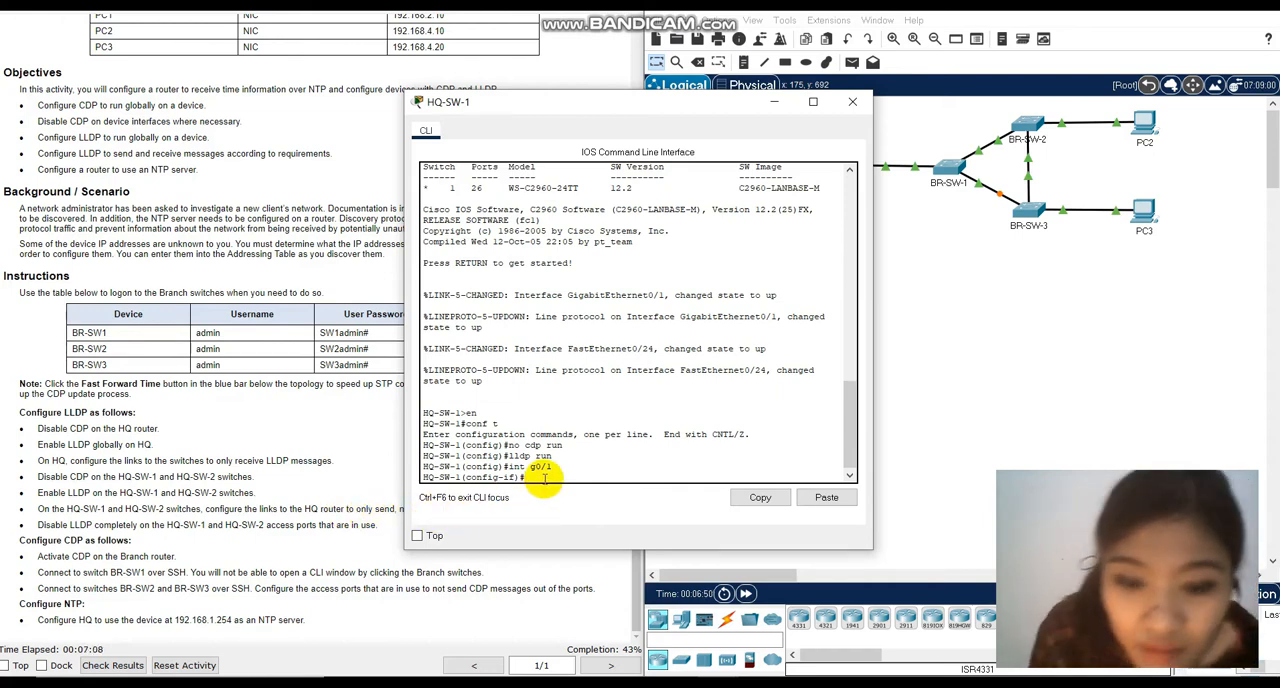
Disable LLDP reception on HQ-SW-1's g0/1 with no lldp receive, exit to global configuration mode and close the window.
type("no lld")
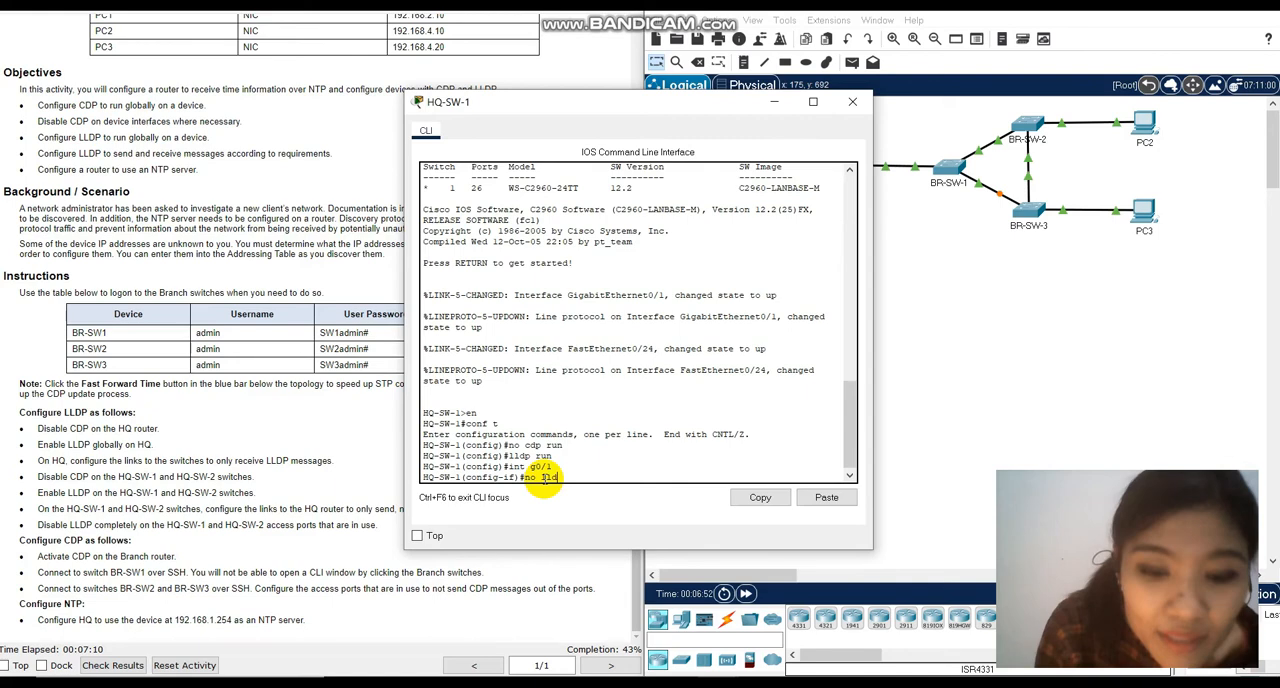
type("p rec")
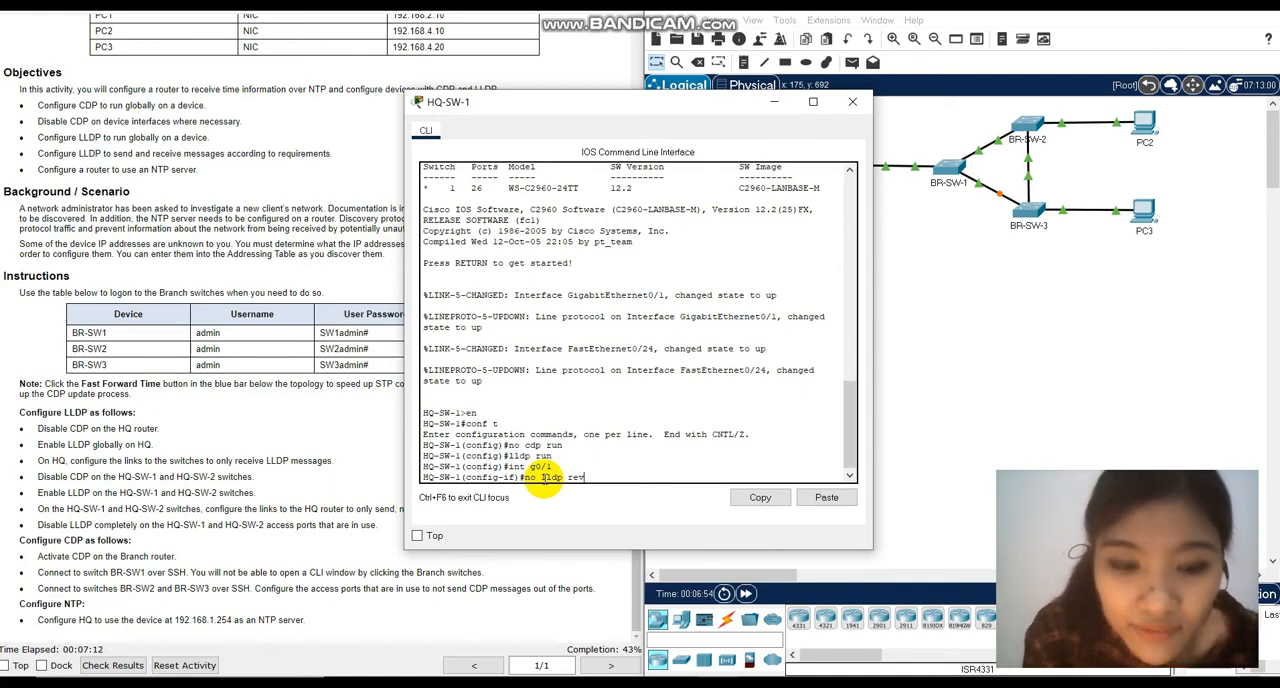
type("eive")
key("Return")
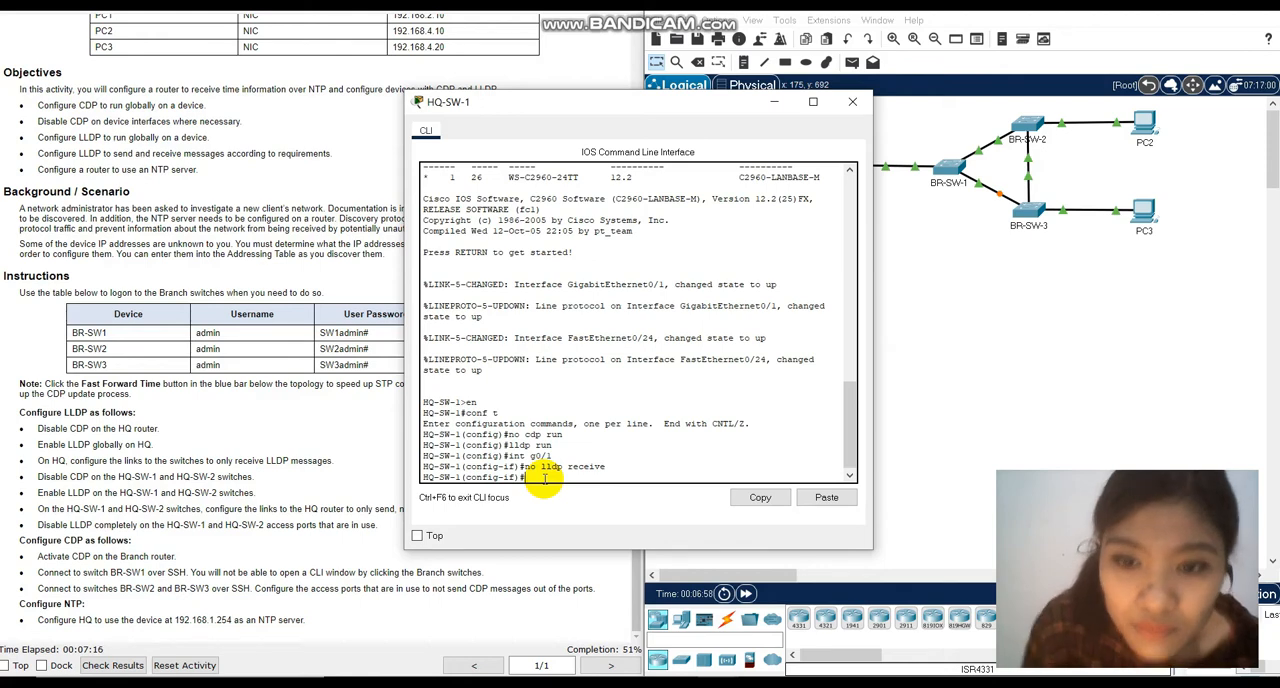
type("exit")
key("Return")
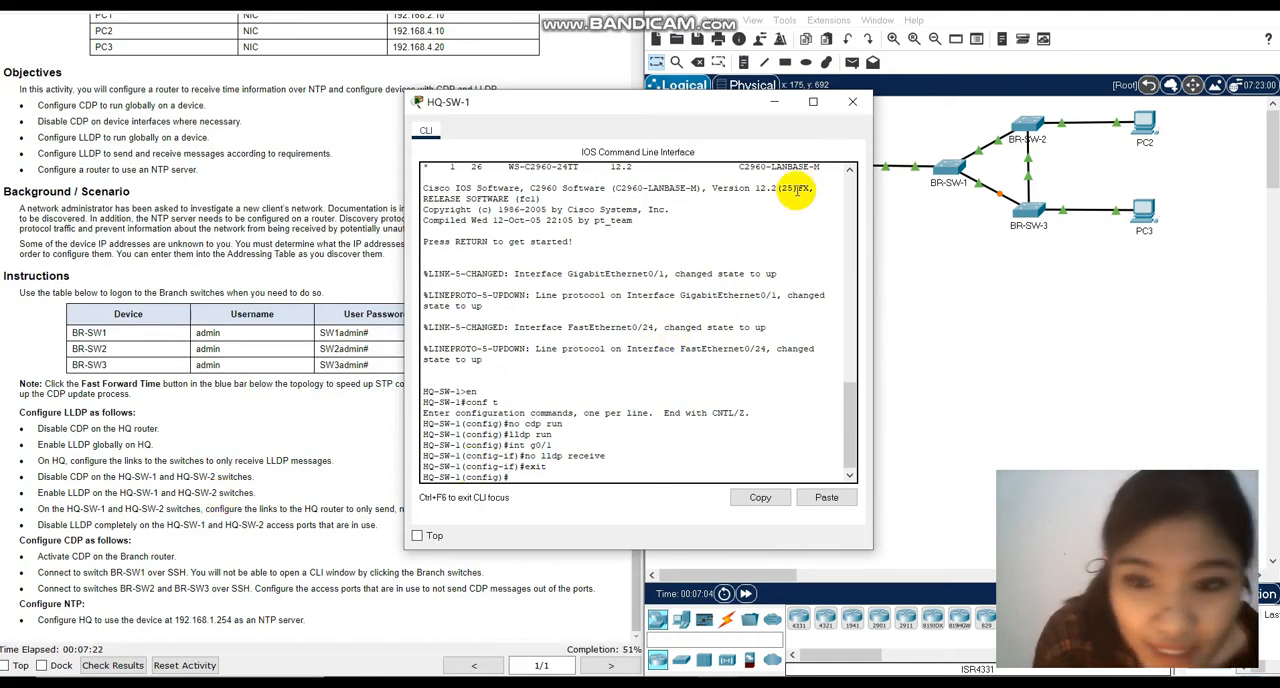
left_click(850, 103)
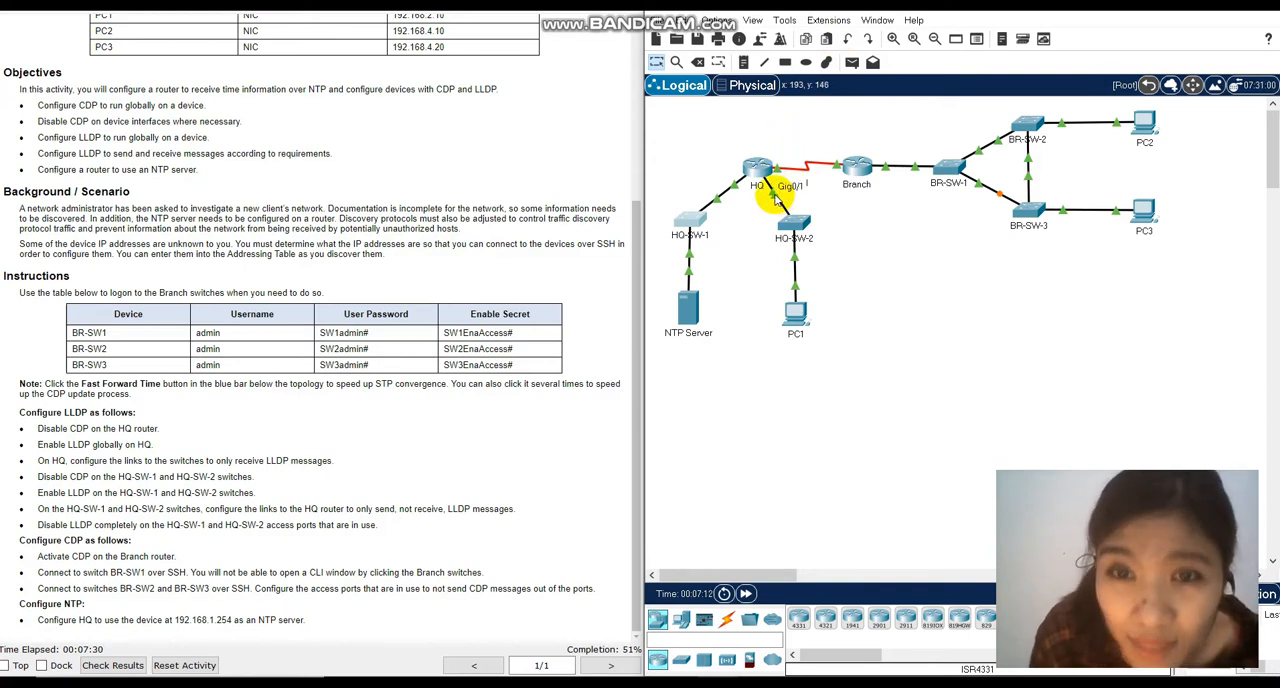
Open the HQ-SW-2 CLI and enter interface configuration mode for g0/1, its link to the HQ router.
left_click(732, 685)
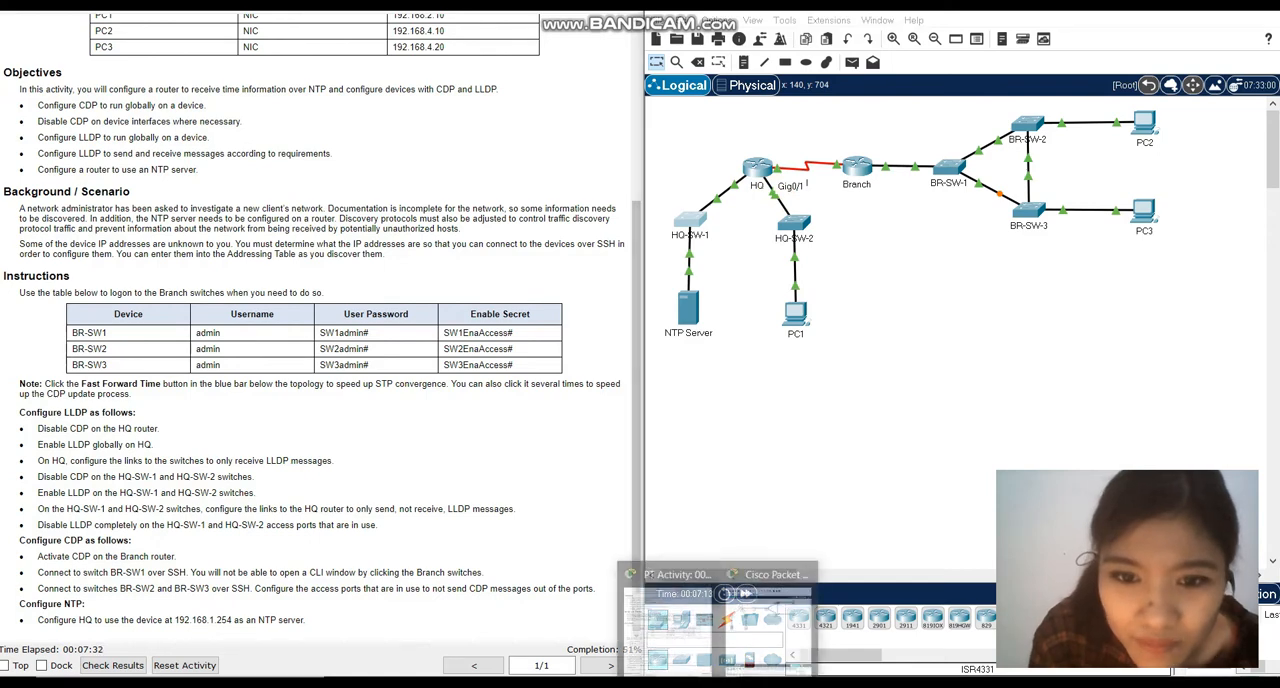
left_click(796, 228)
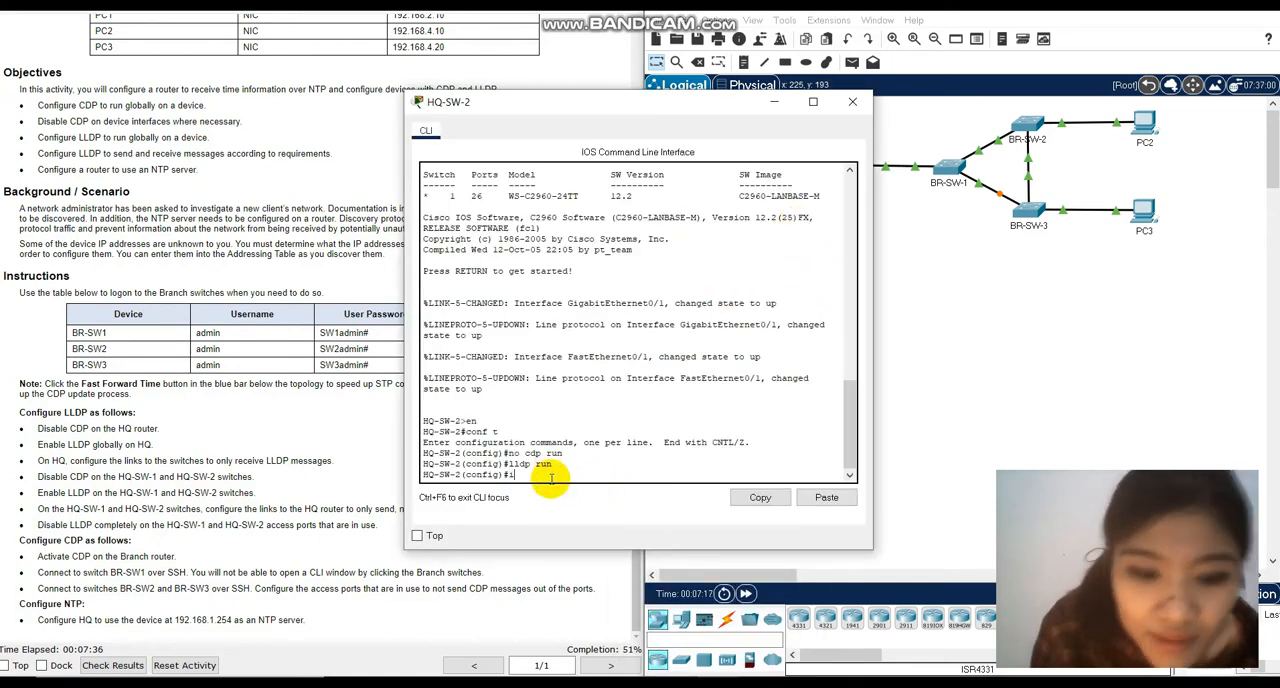
type("g0/1")
key("Return")
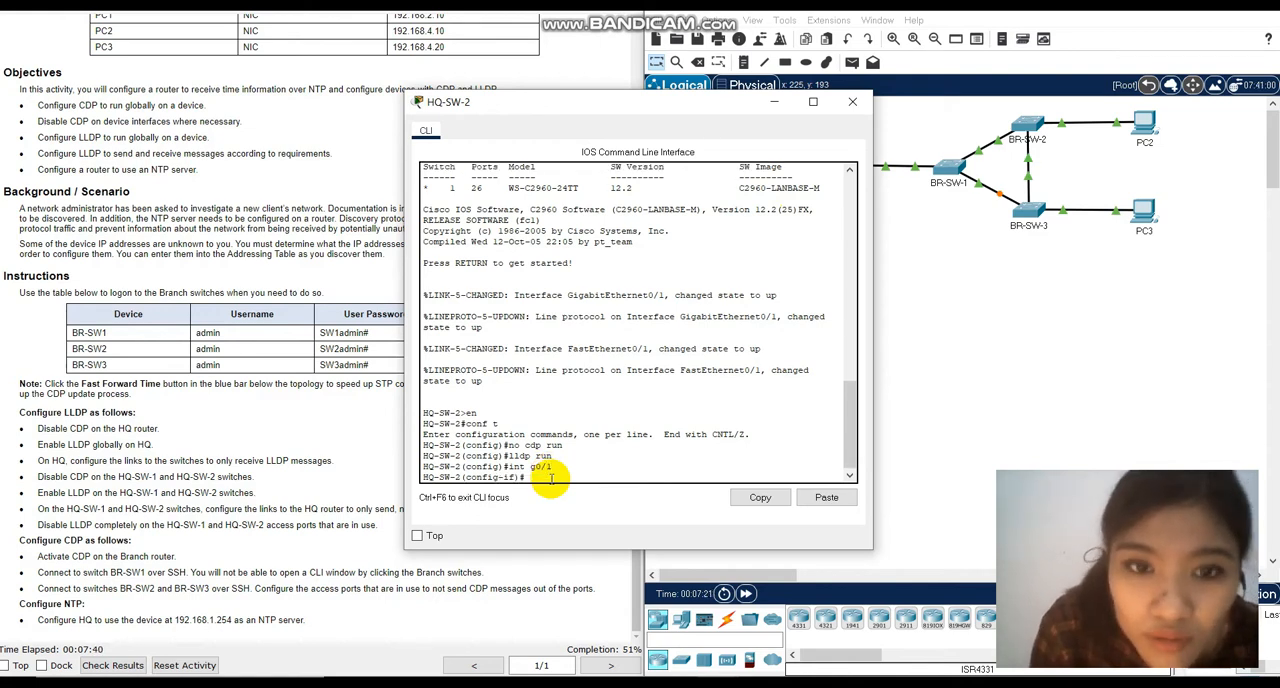
Disable LLDP reception on HQ-SW-2's g0/1 with no lldp receive, exit to global configuration mode and close the window.
type("no lldp receiv")
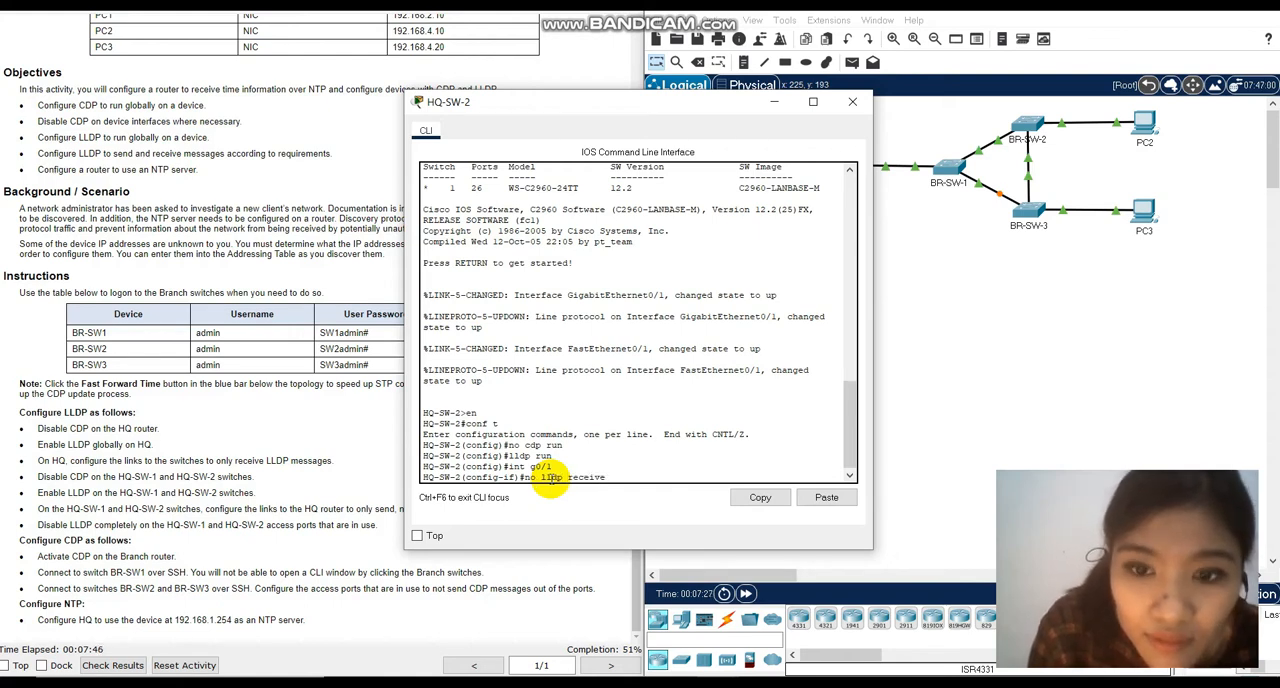
type("e")
key("Return")
type("exit")
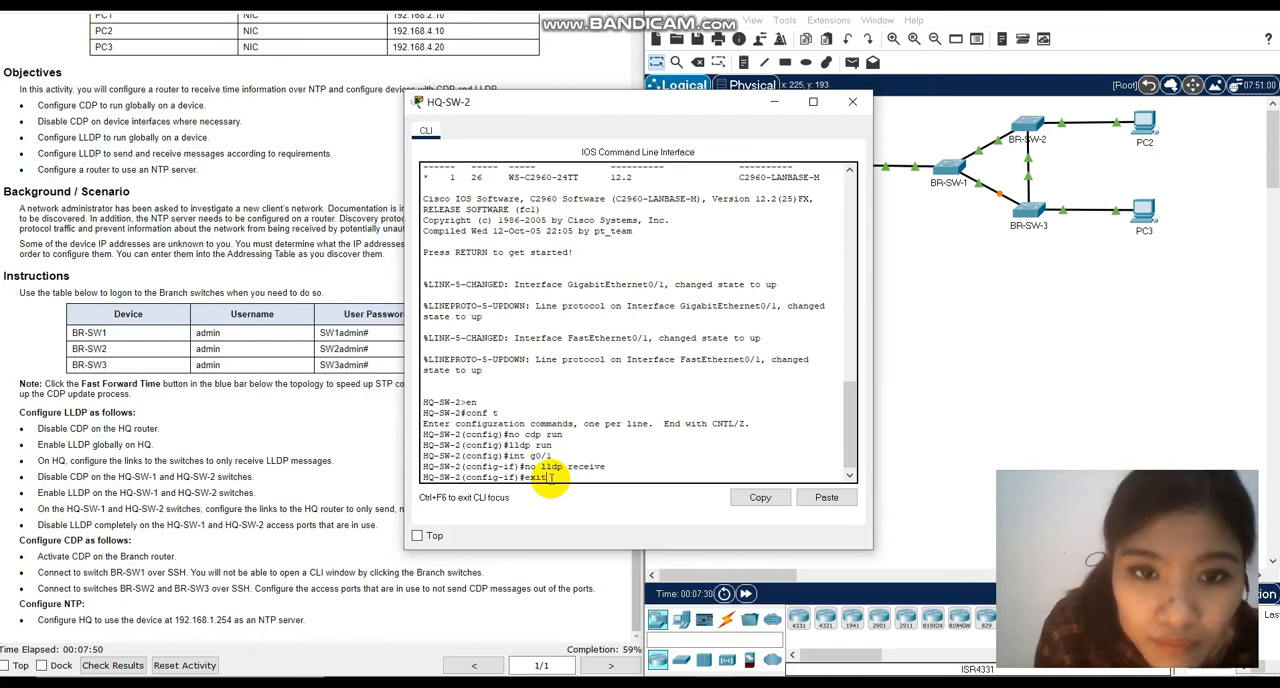
key("Return")
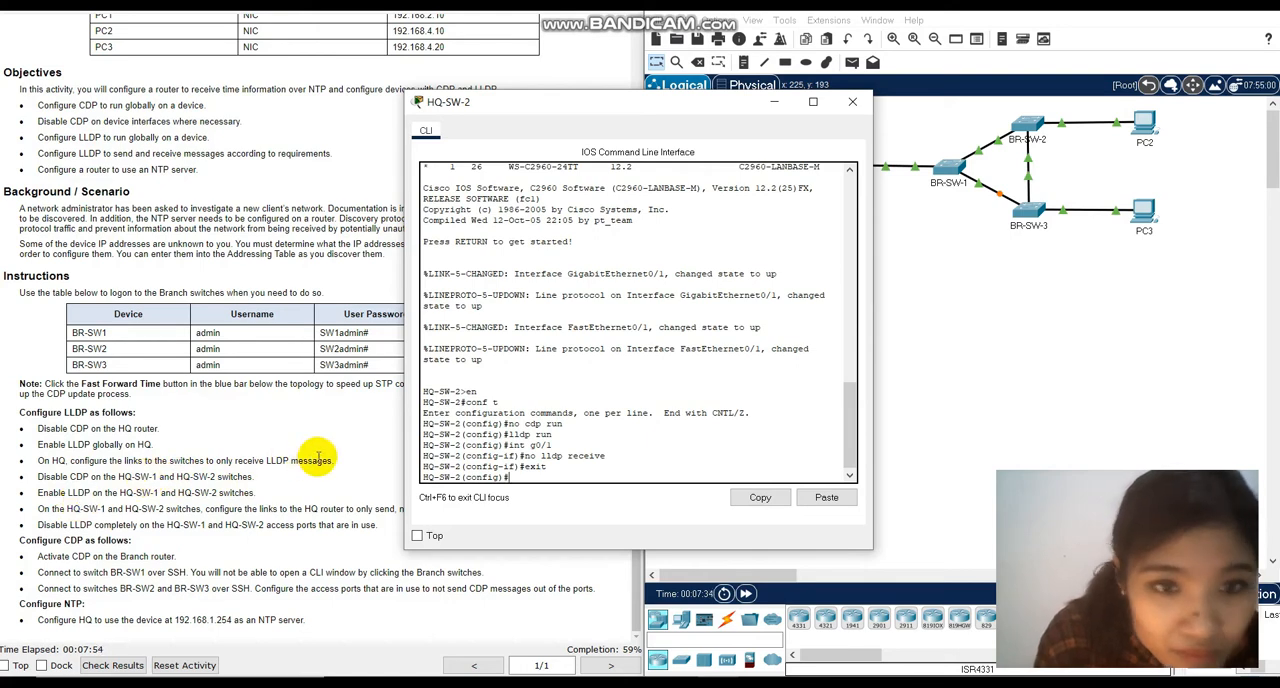
left_click(168, 504)
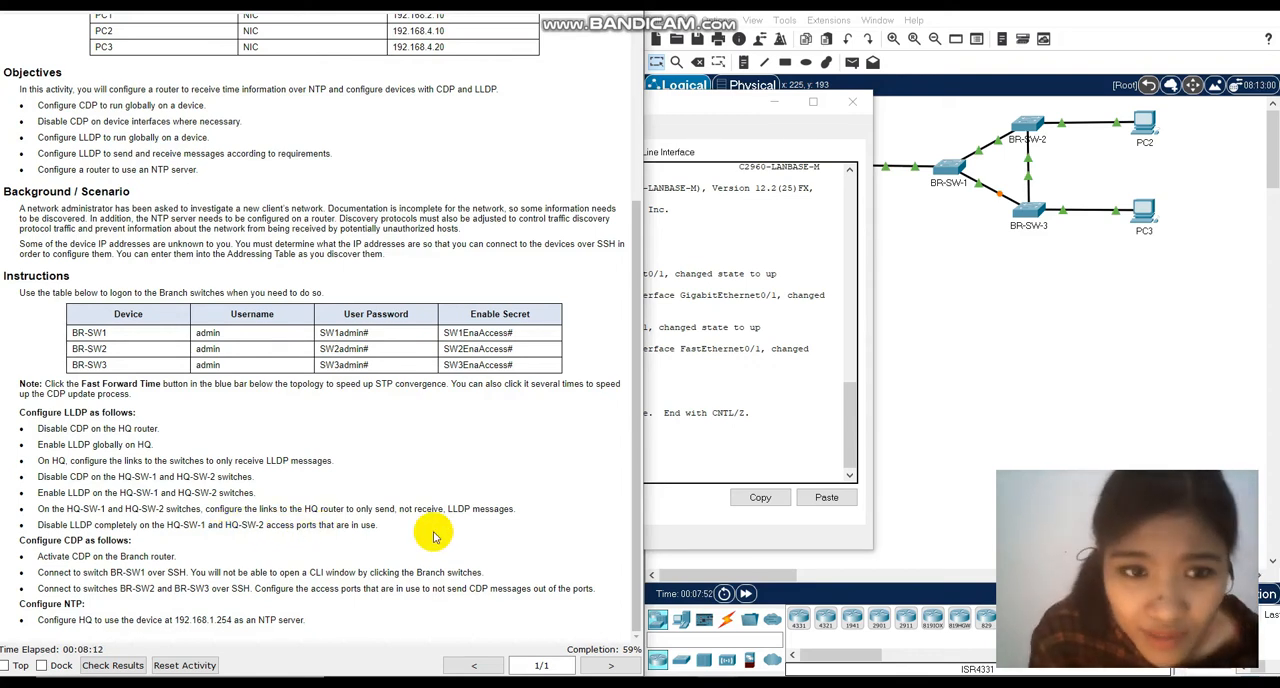
left_click(851, 102)
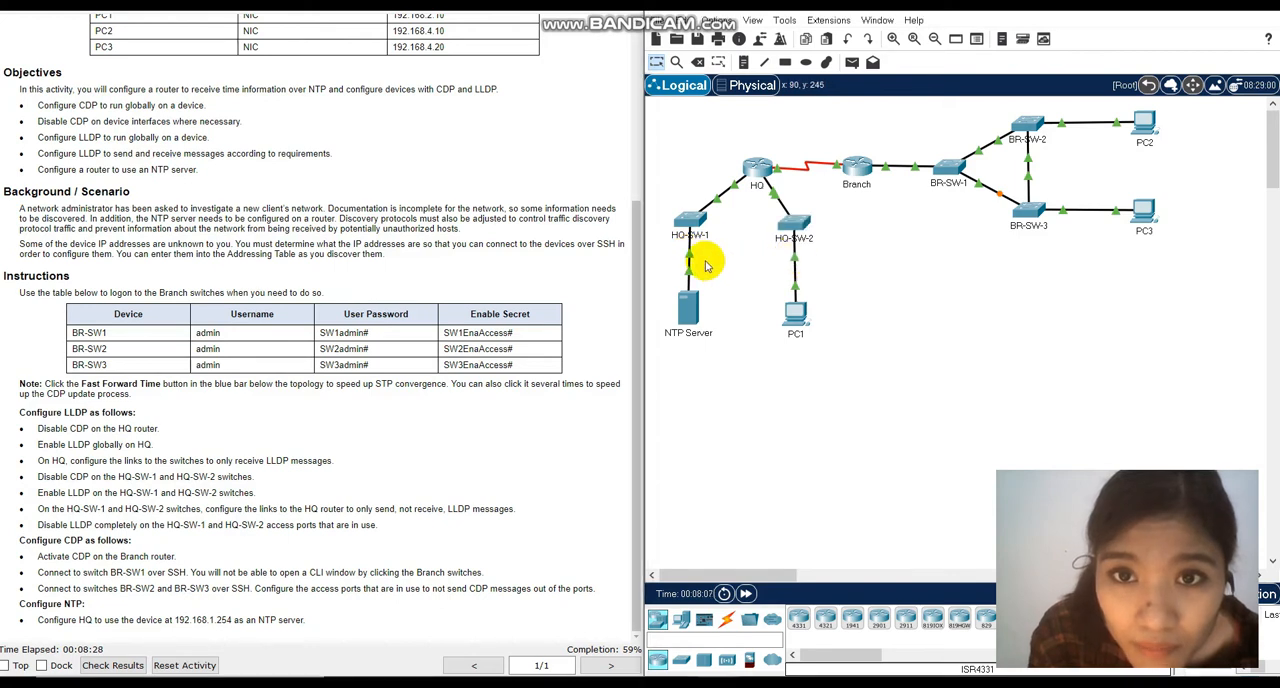
Check which HQ-SW-1 port connects to the NTP Server and enter interface configuration mode for fa0/24 on that switch.
mouse_move(688, 258)
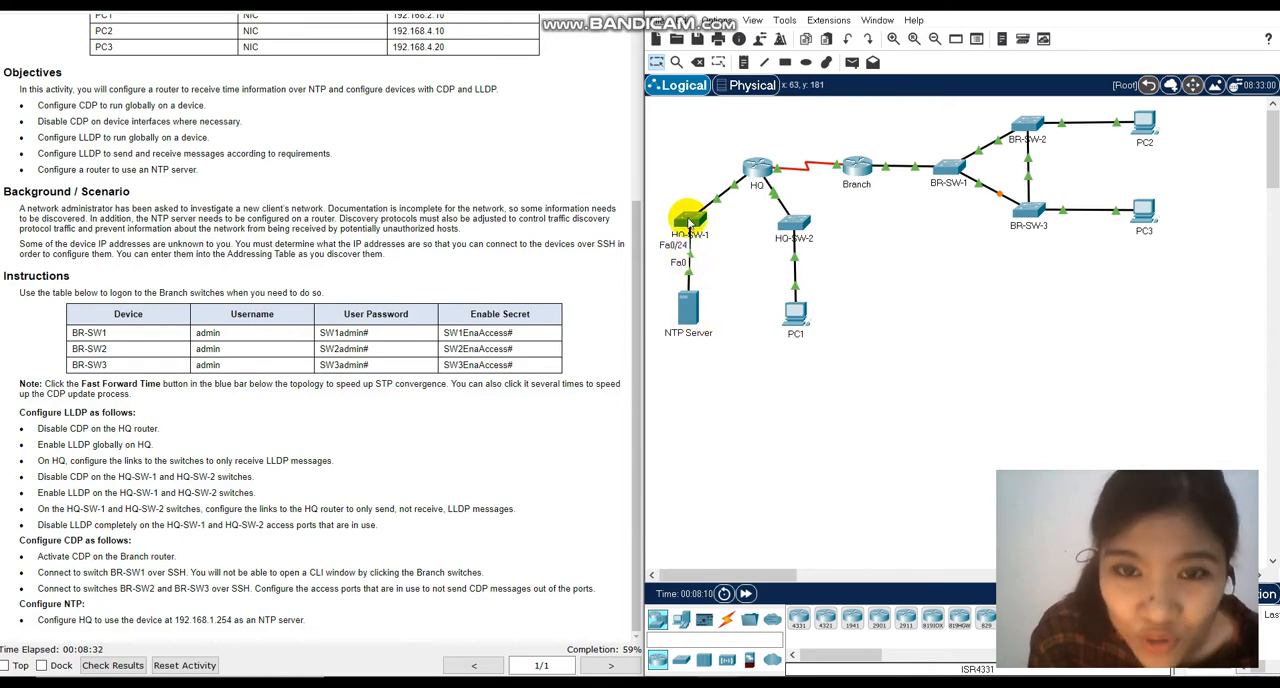
left_click(689, 218)
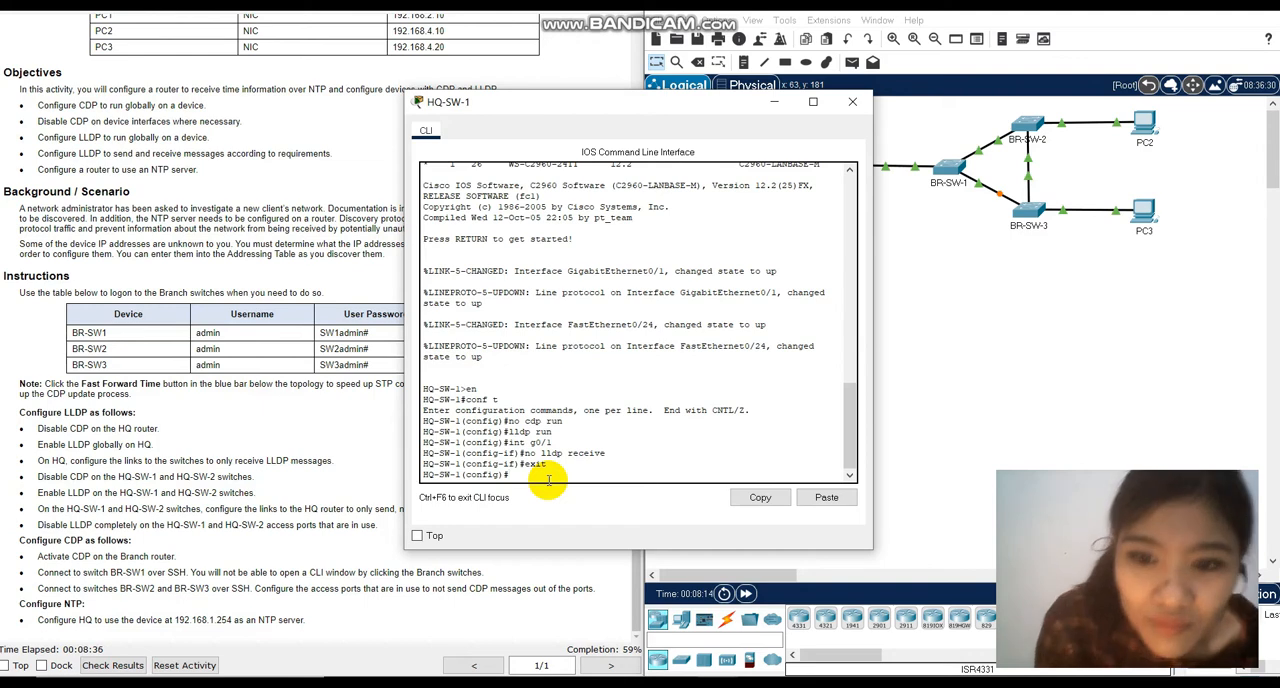
type("int")
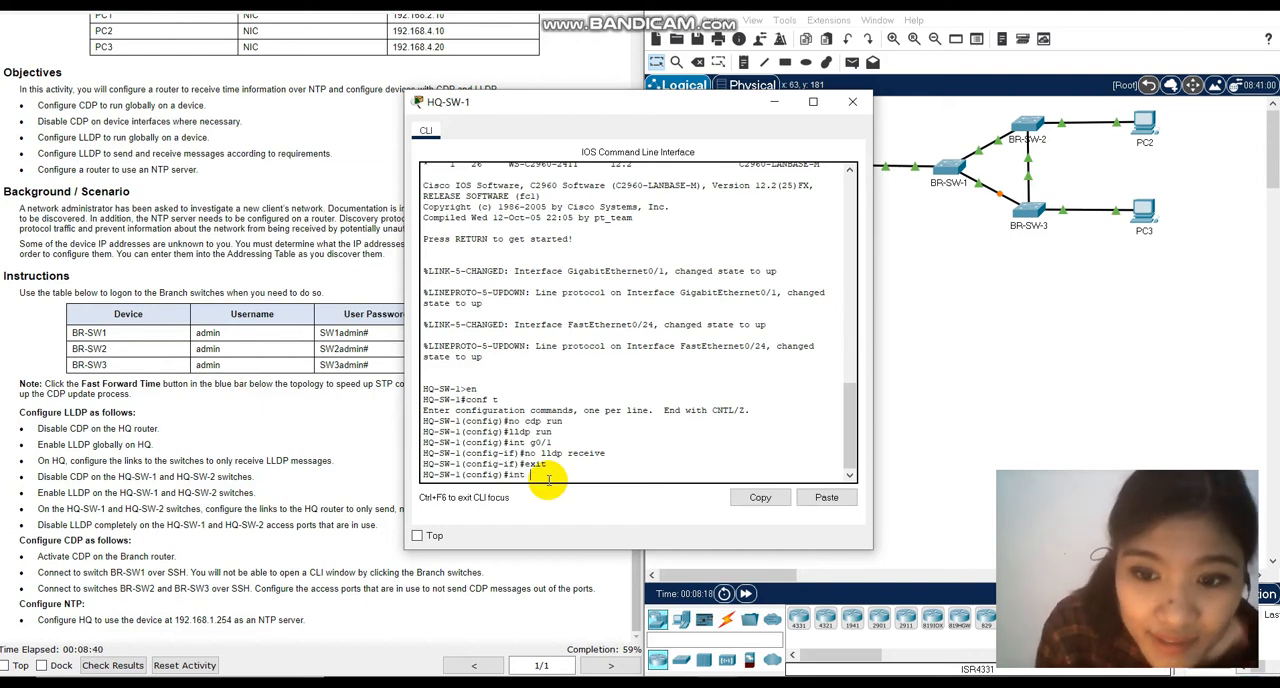
type(" fa0/")
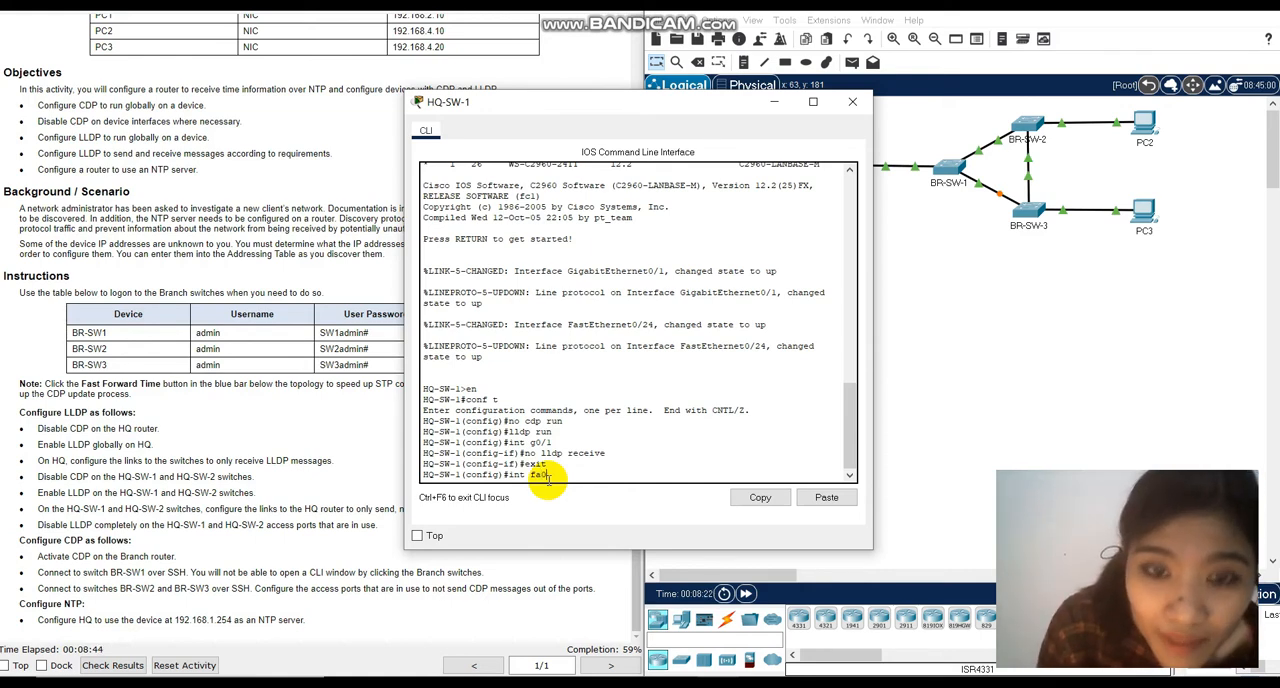
type("24")
key("Return")
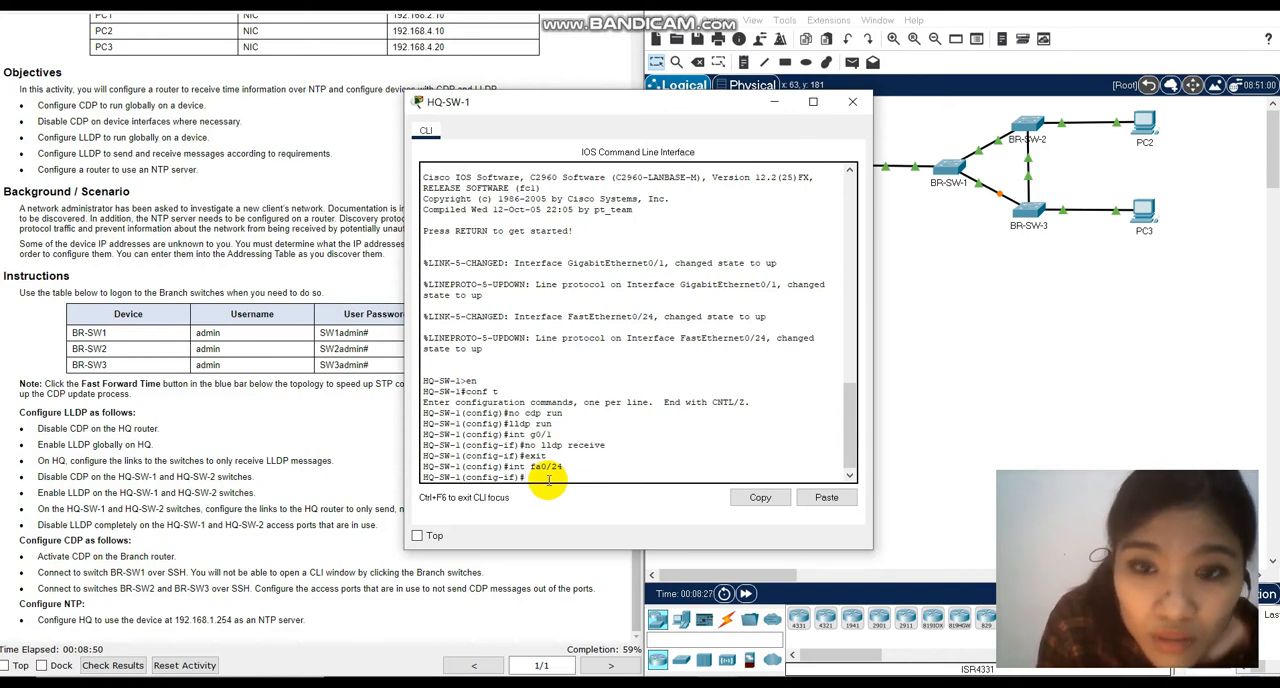
Disable LLDP reception on HQ-SW-1's access port fa0/24 with no lldp receive.
type("no")
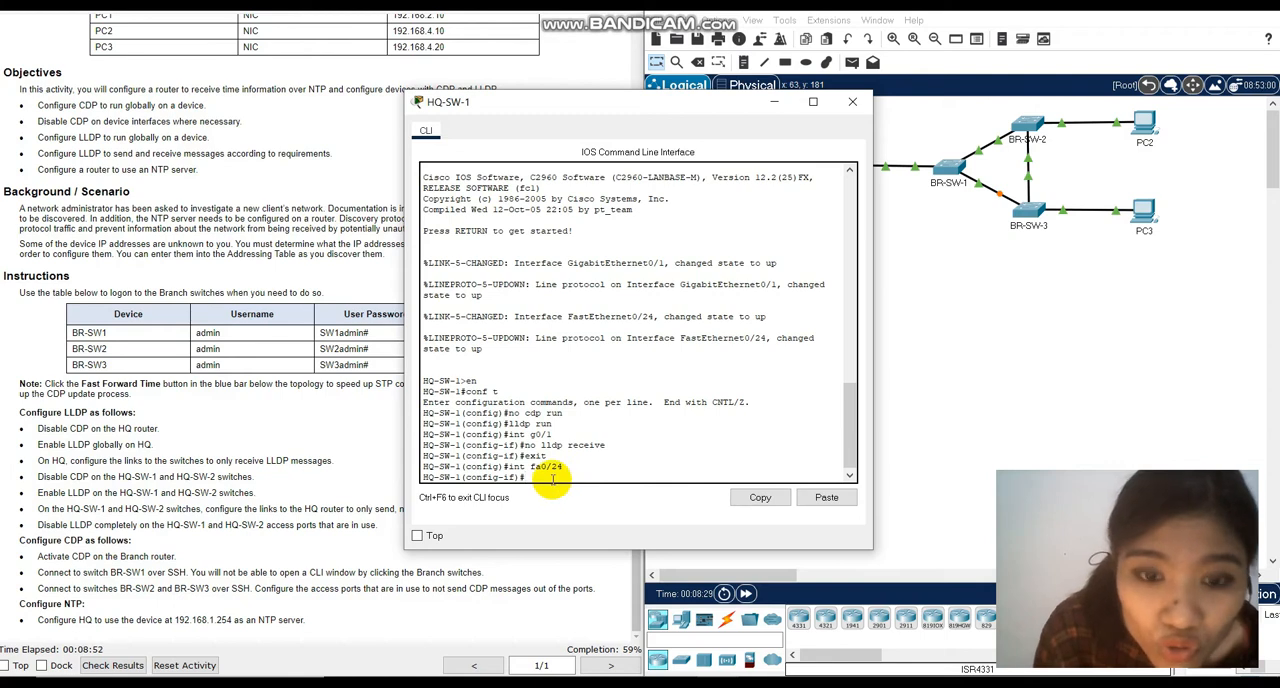
type(" lldp")
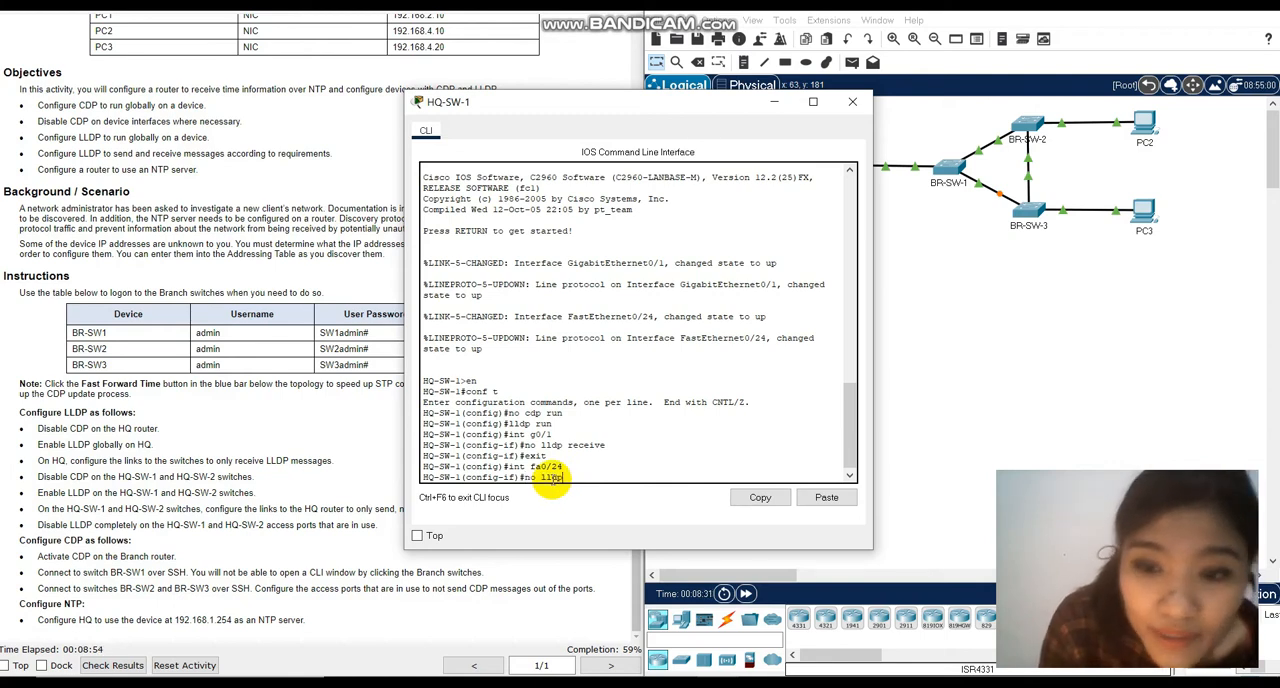
type(" rece")
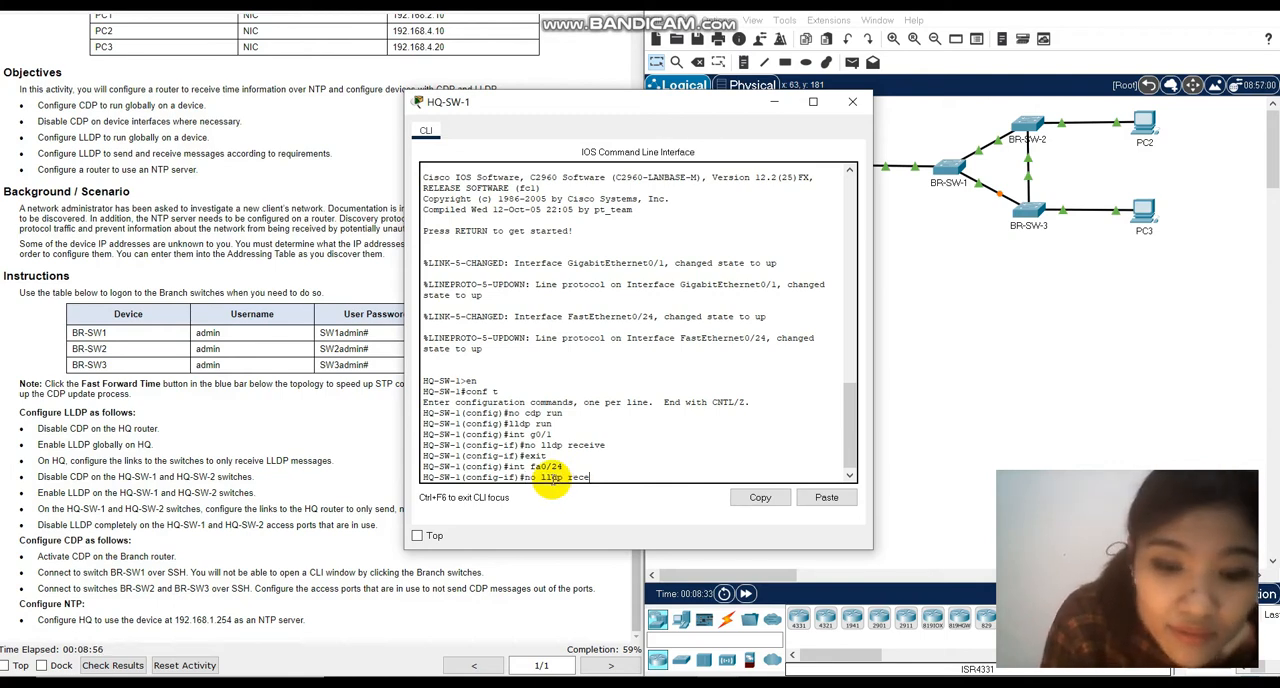
type("ive")
key("Return")
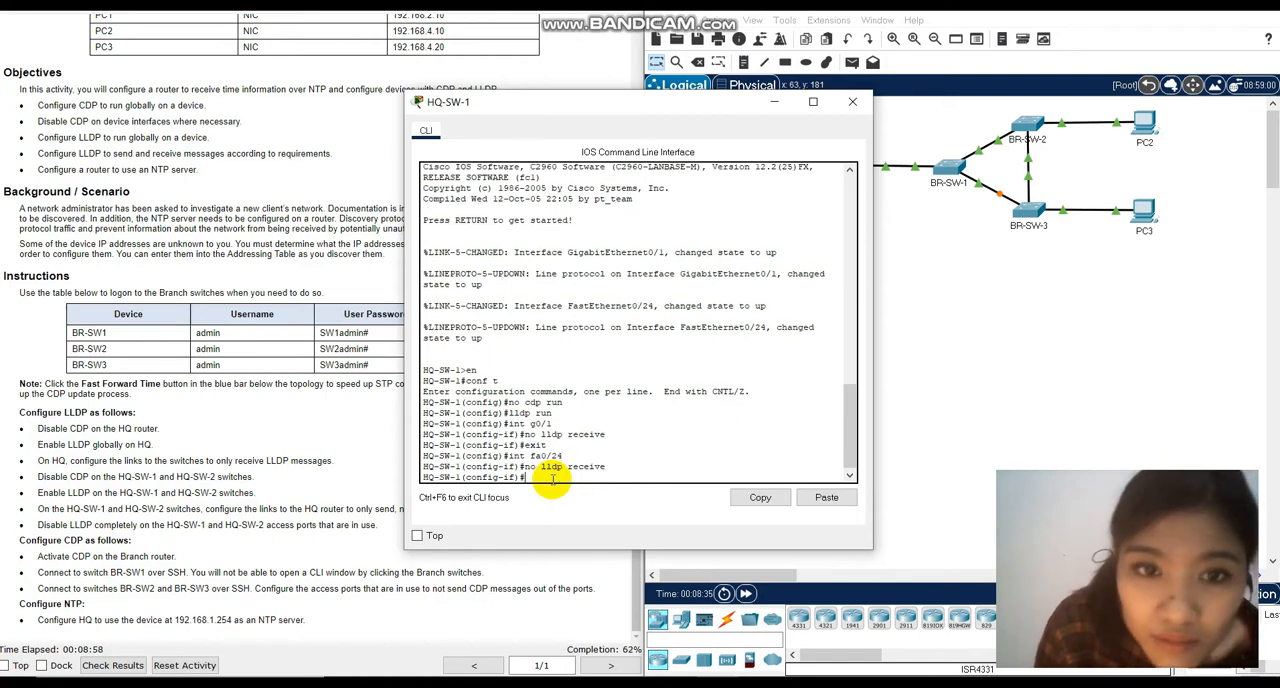
Disable LLDP transmission on HQ-SW-1's fa0/24 with no lldp transmit and close the switch window.
type("no lld")
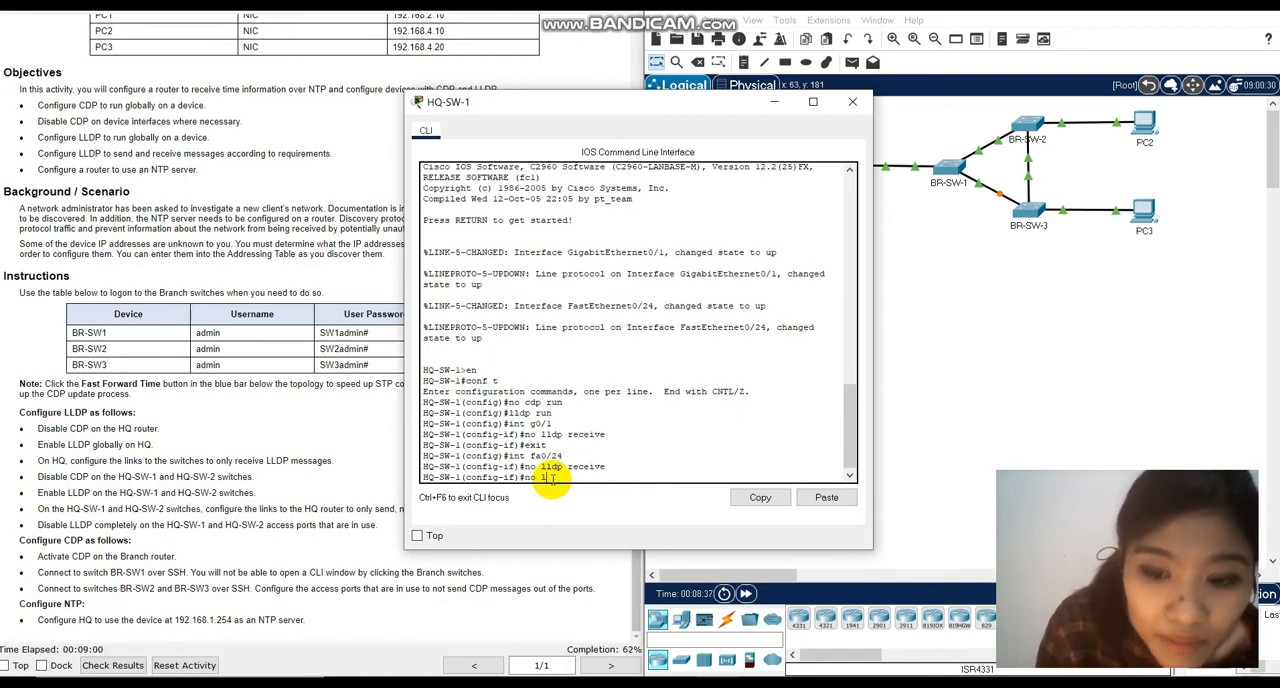
type("p ")
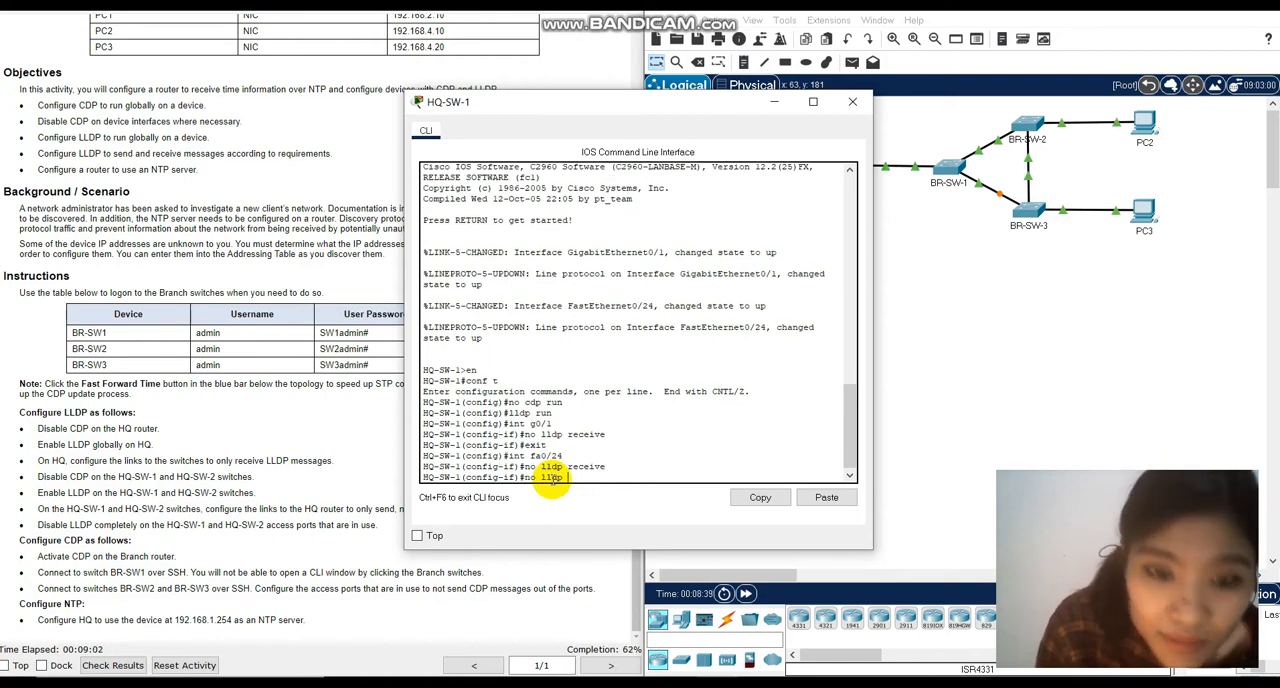
type("transmit")
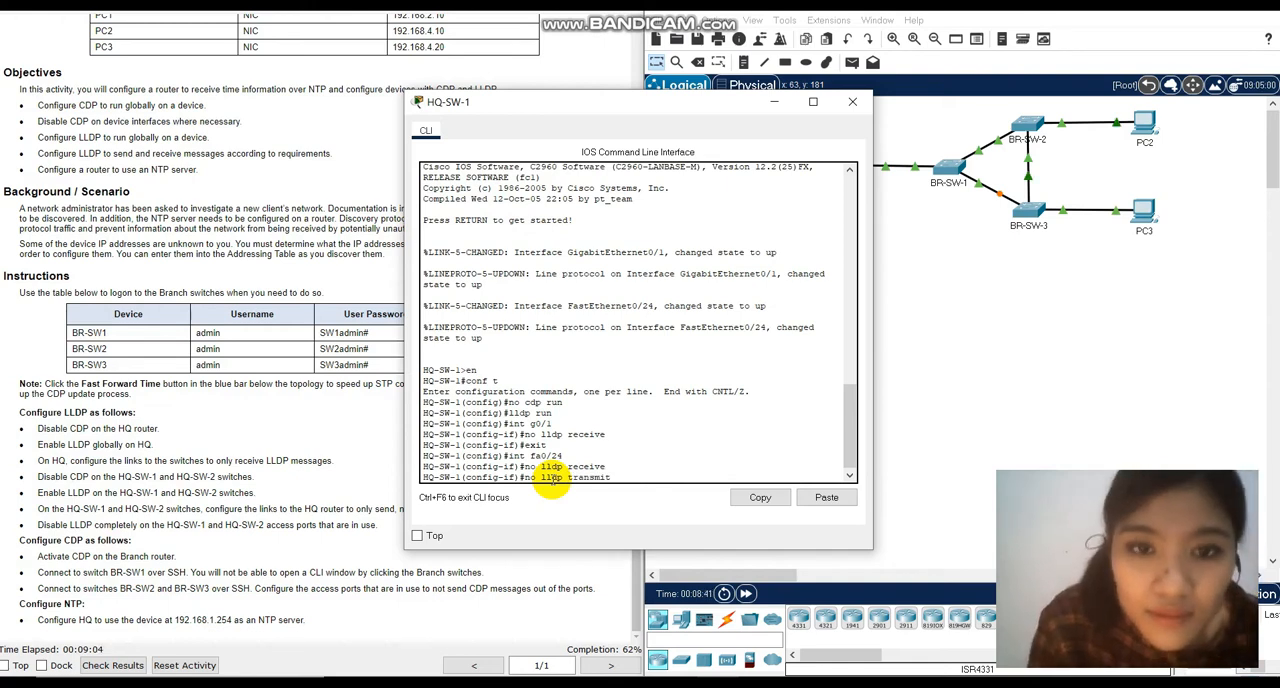
key("Return")
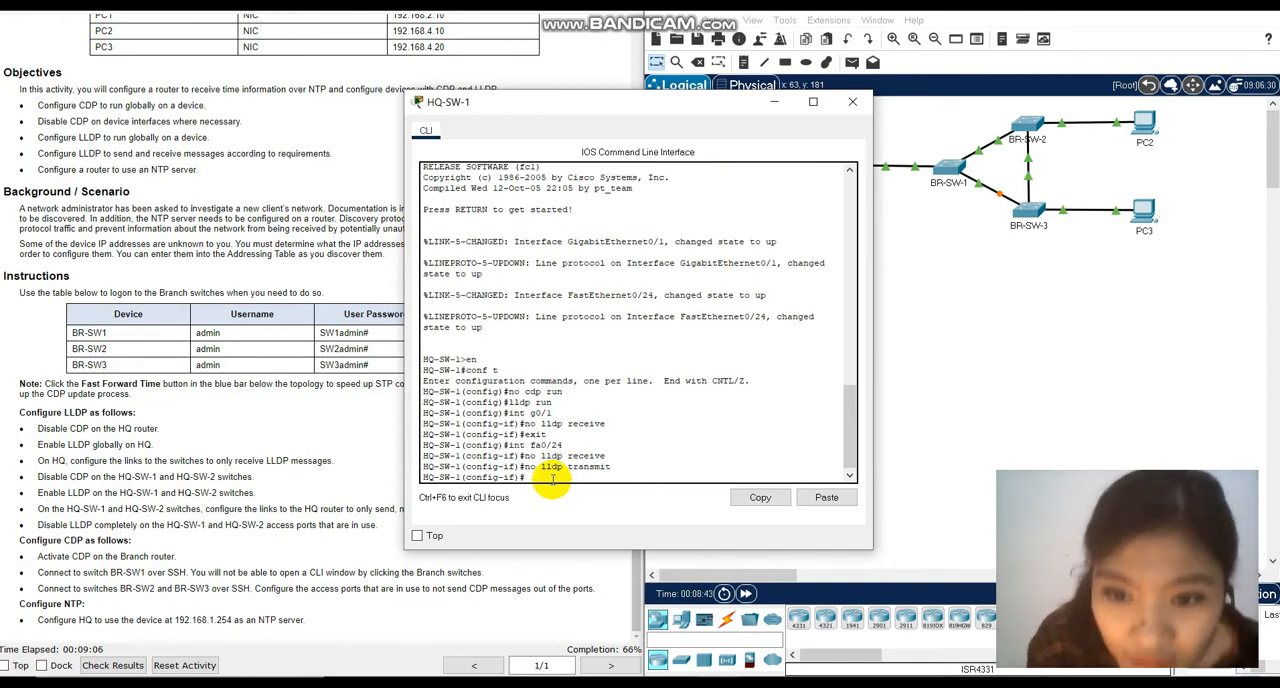
left_click(852, 101)
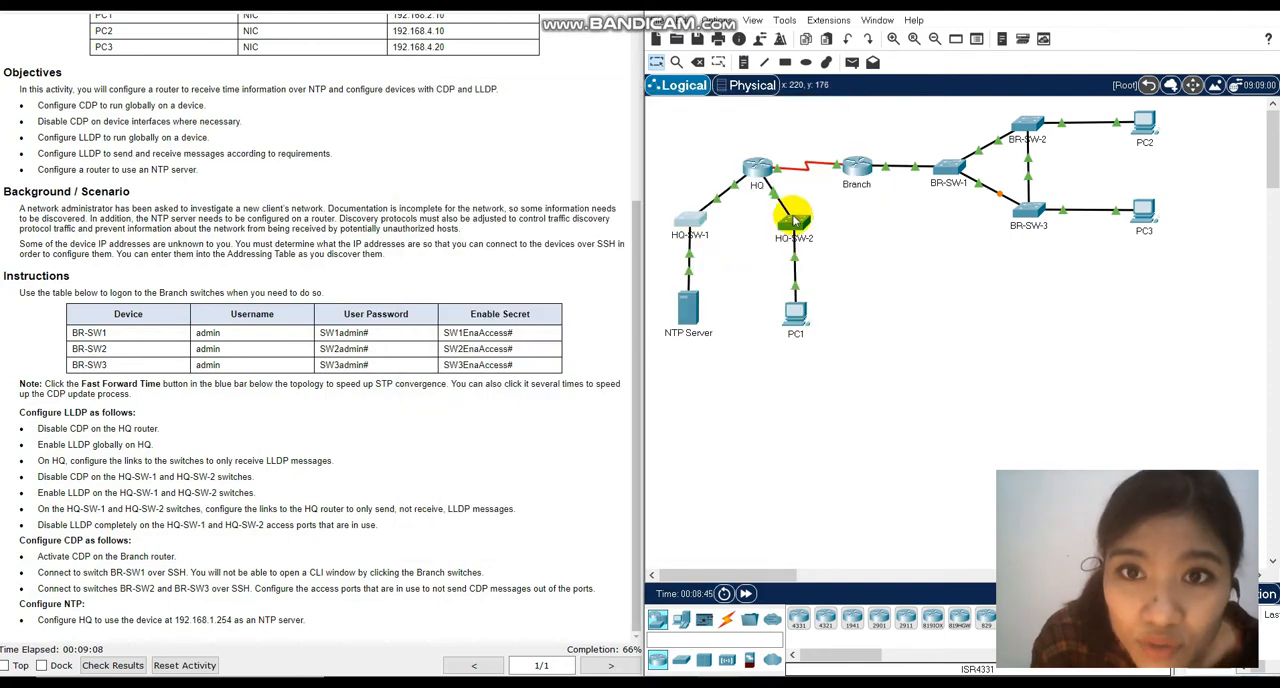
Check which HQ-SW-2 port connects to PC1 and enter interface configuration mode for fa0/1 on that switch.
left_click(790, 218)
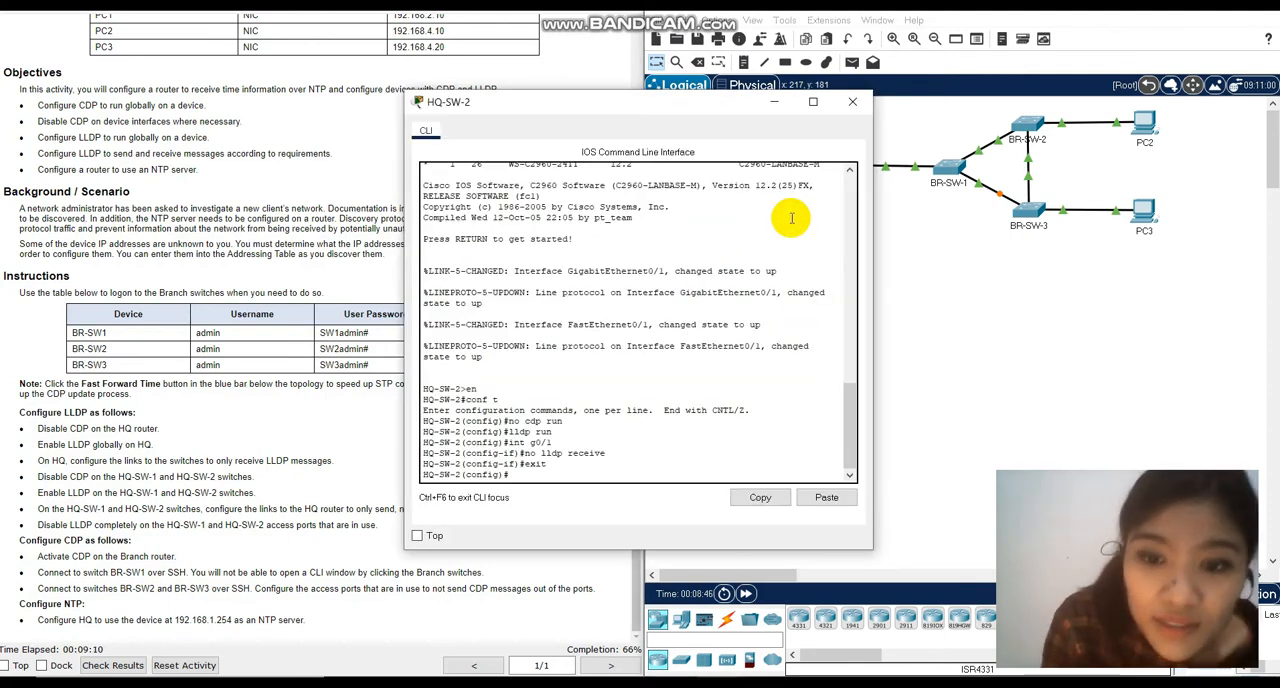
left_click(773, 101)
mouse_move(792, 262)
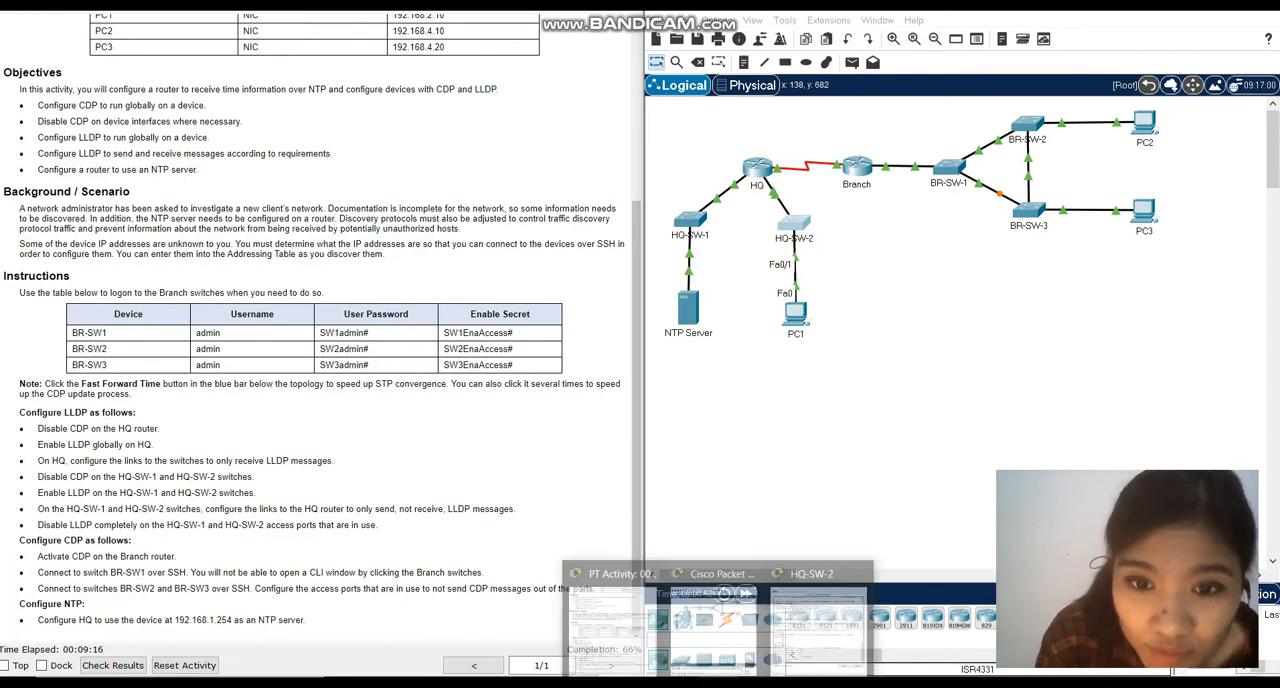
left_click(822, 613)
left_click(575, 477)
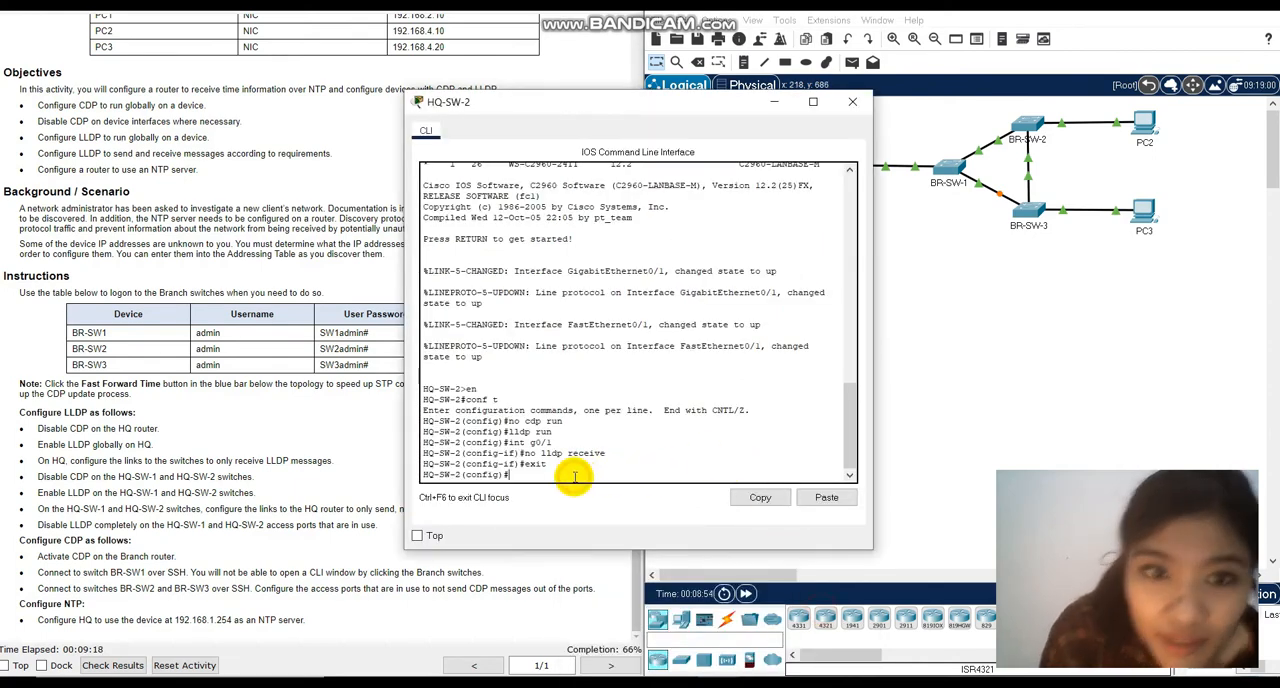
type("int fa0")
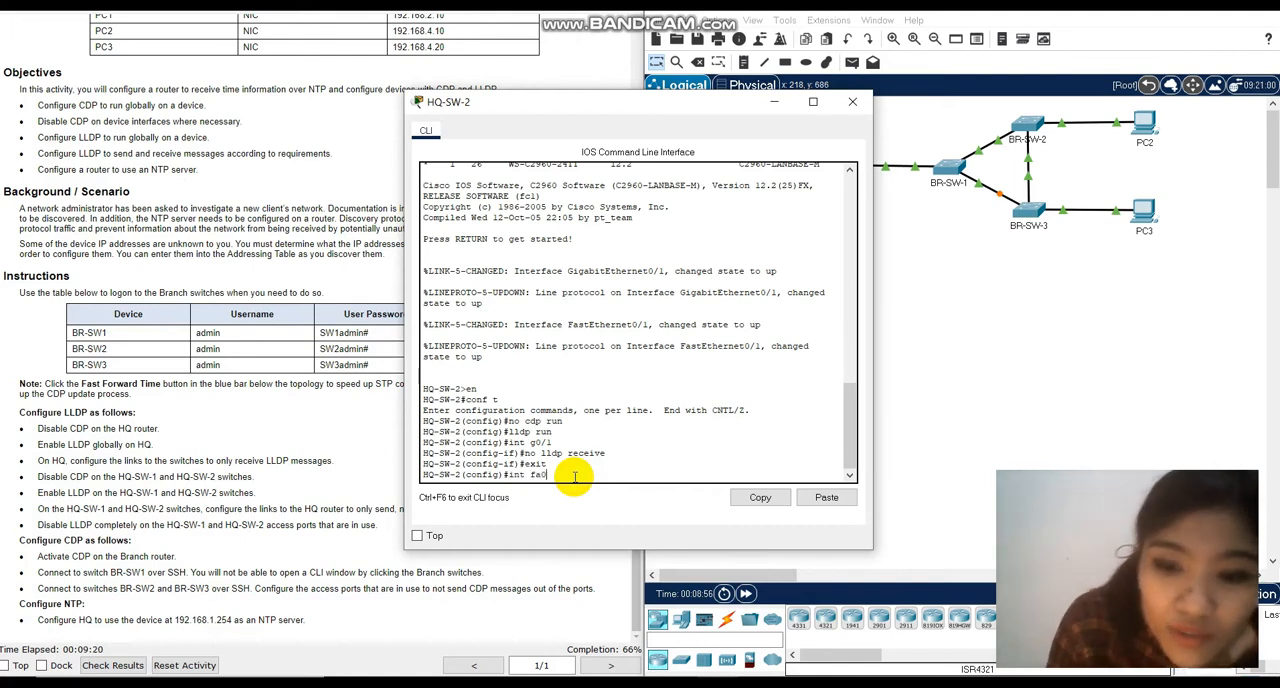
type("/1")
key("Return")
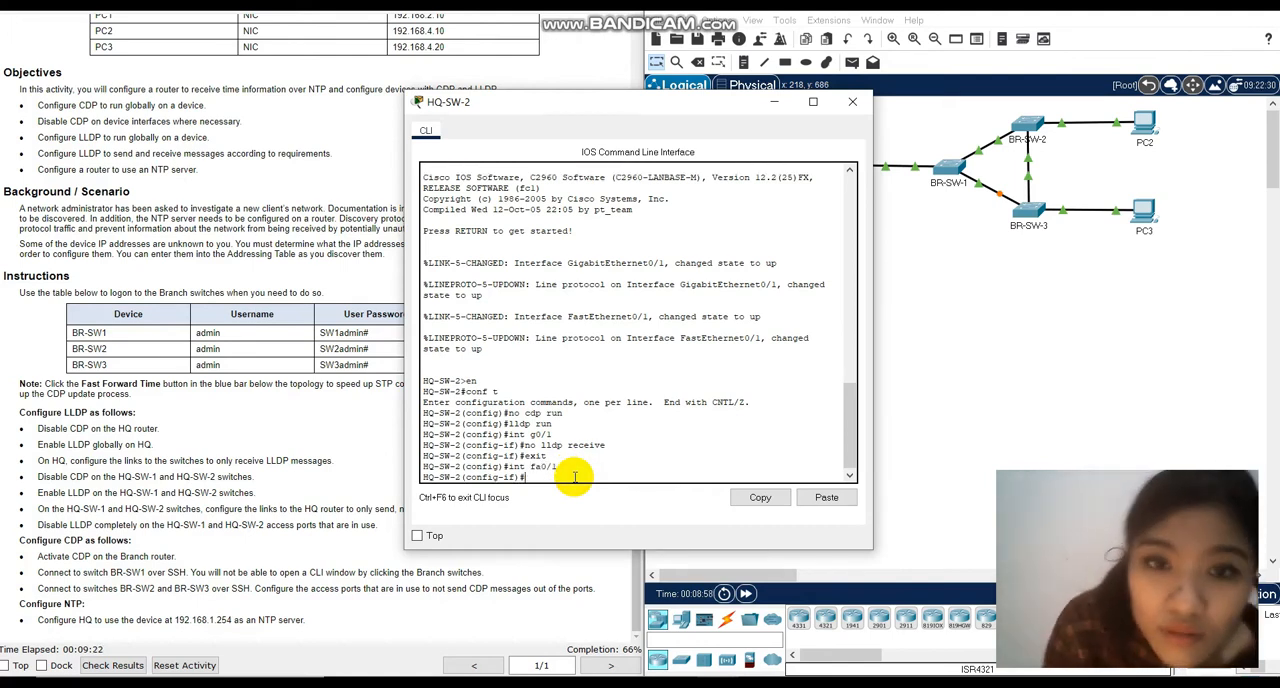
Disable LLDP completely on HQ-SW-2's fa0/1 with no lldp receive and no lldp transmit, and close the window.
type("no lldp receive")
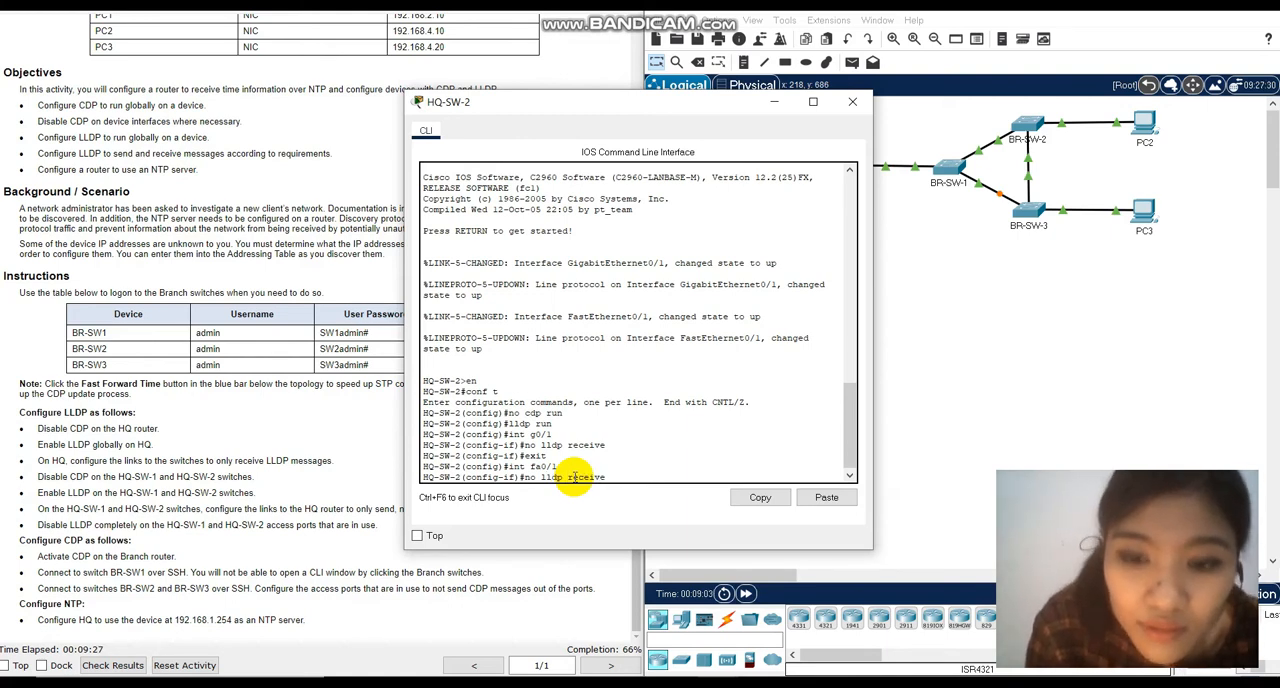
key("Return")
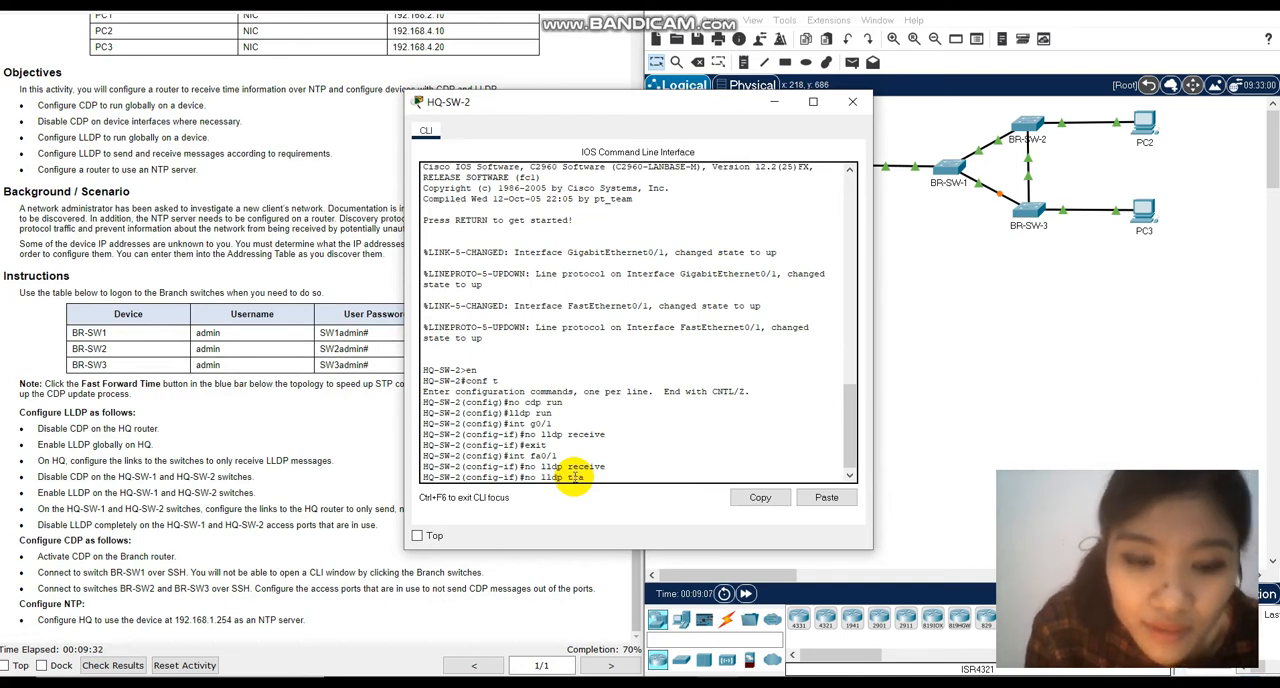
key("Return")
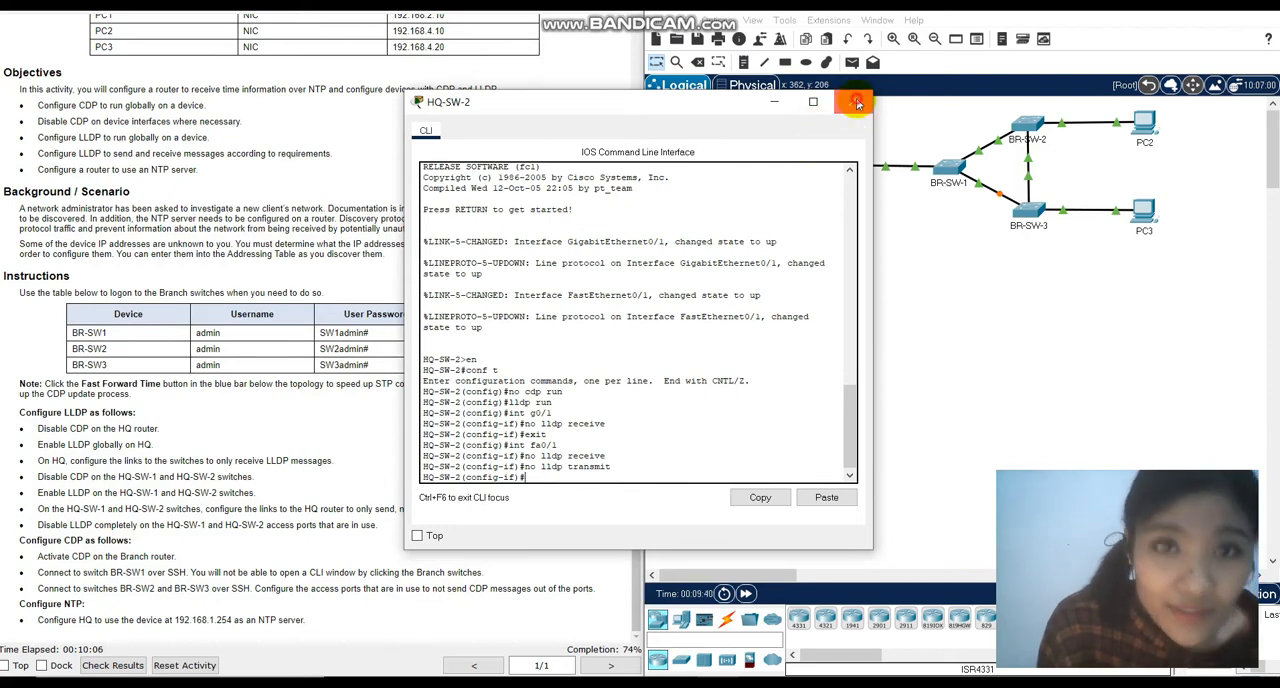
left_click(857, 103)
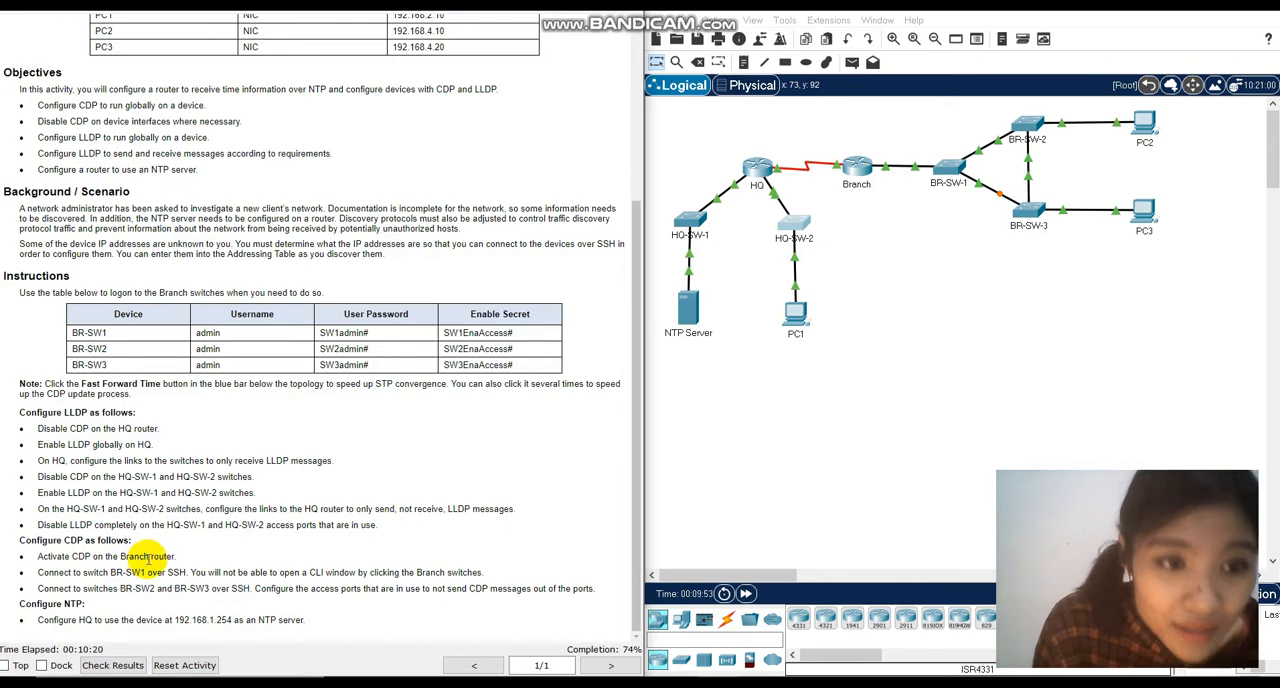
Open the Branch router CLI, enter global configuration mode and enable CDP globally with cdp run.
left_click(856, 172)
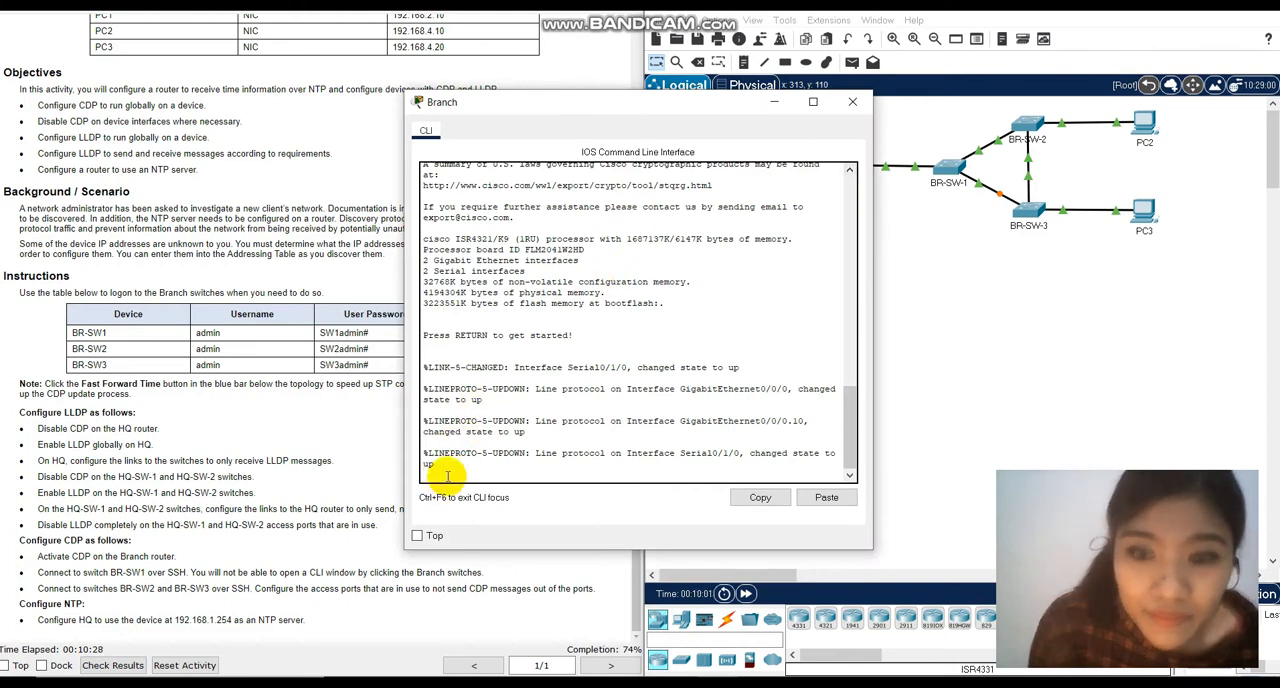
key("Return")
type("en")
key("Return")
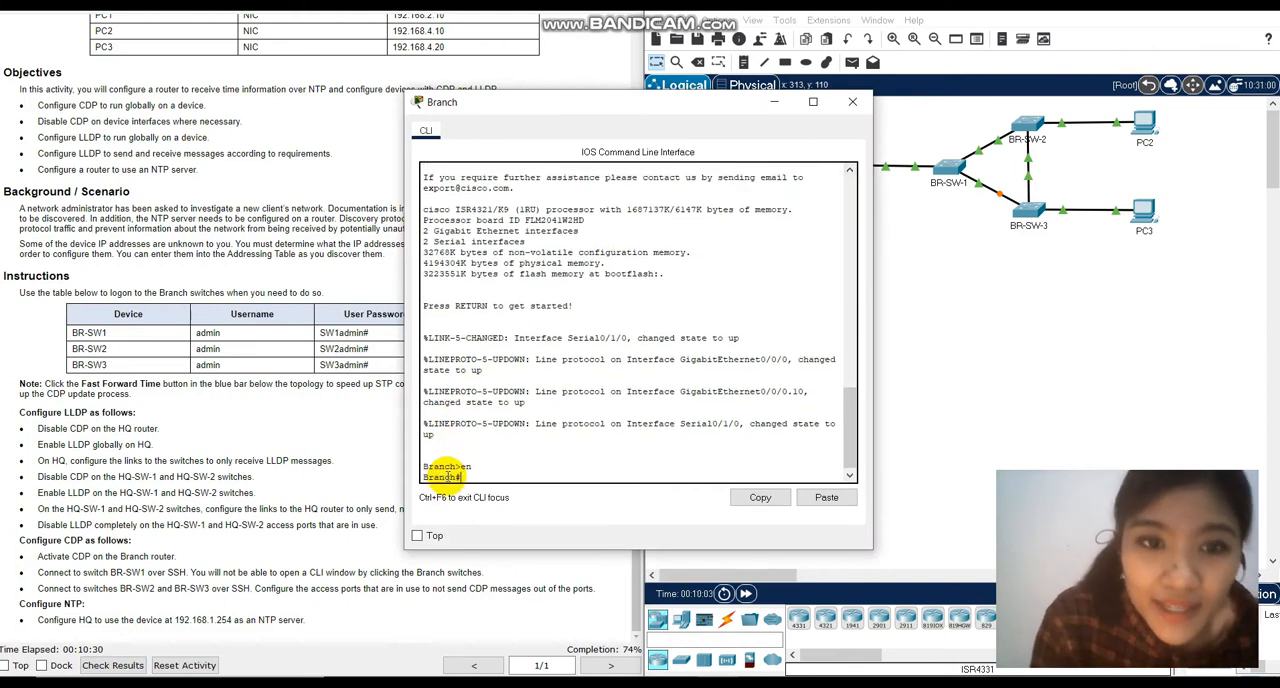
type("conf t")
key("Return")
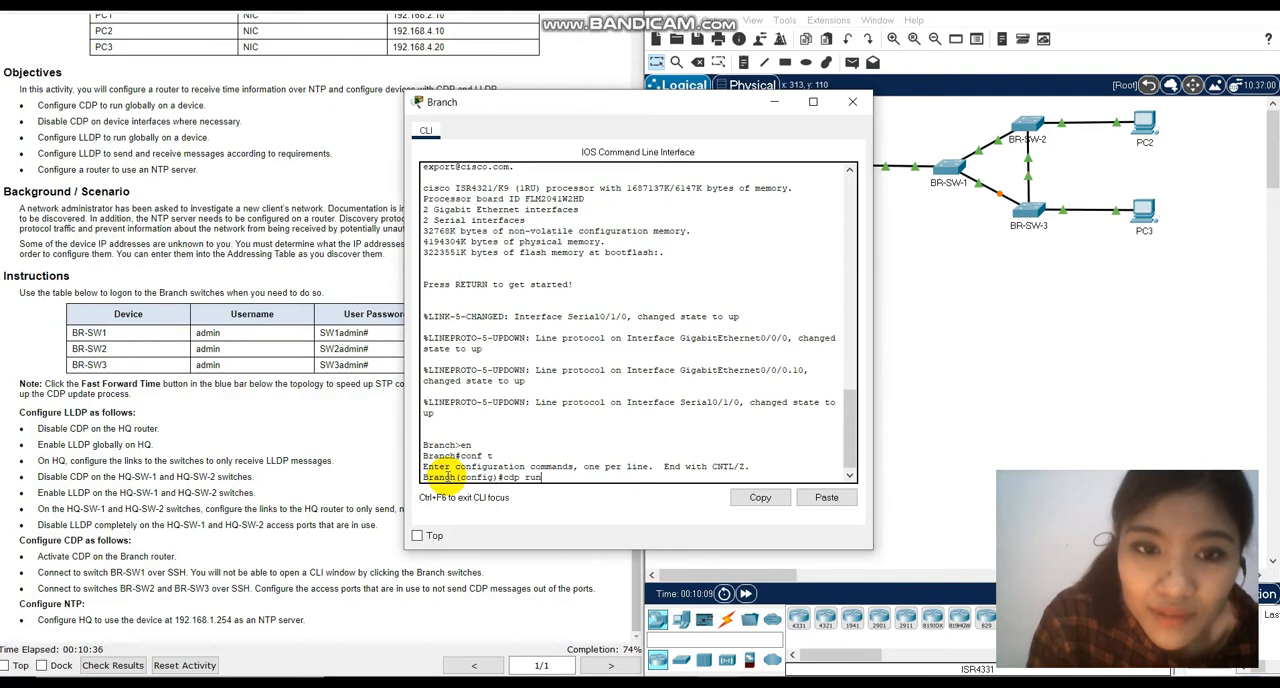
type("cdp run")
key("Return")
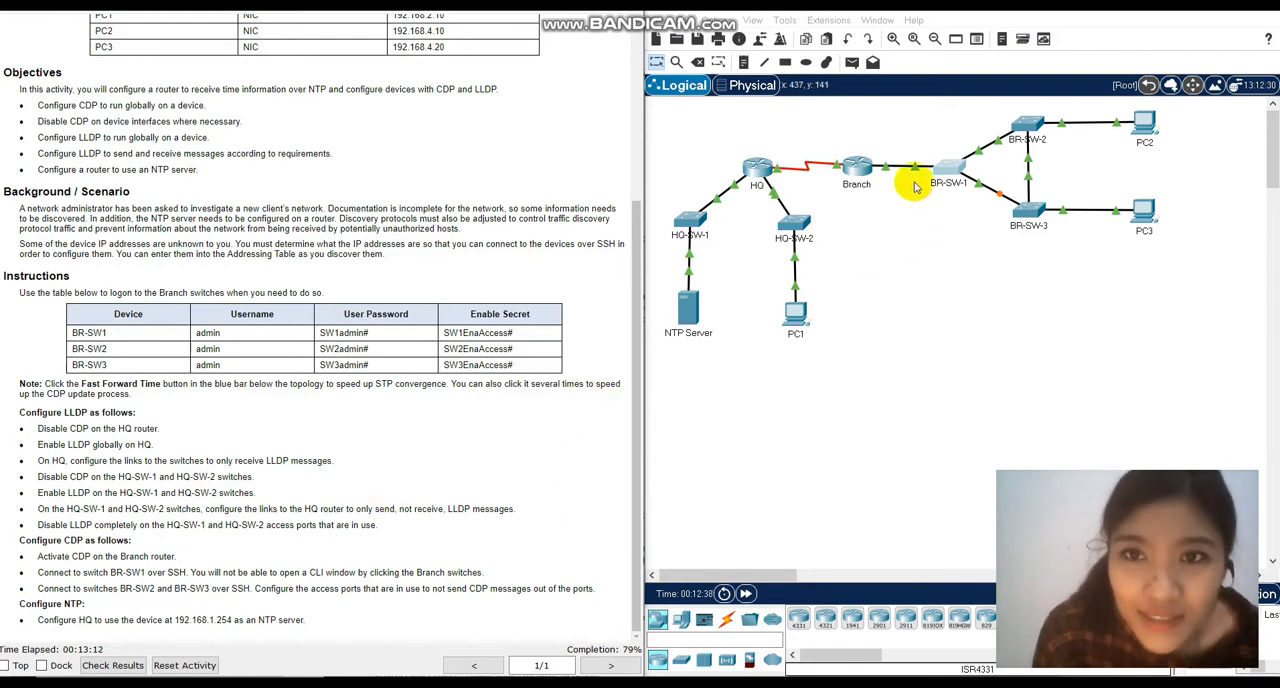
Try to open BR-SW-1 directly from the topology and review the addressing table for the Branch switch addresses.
left_click(955, 172)
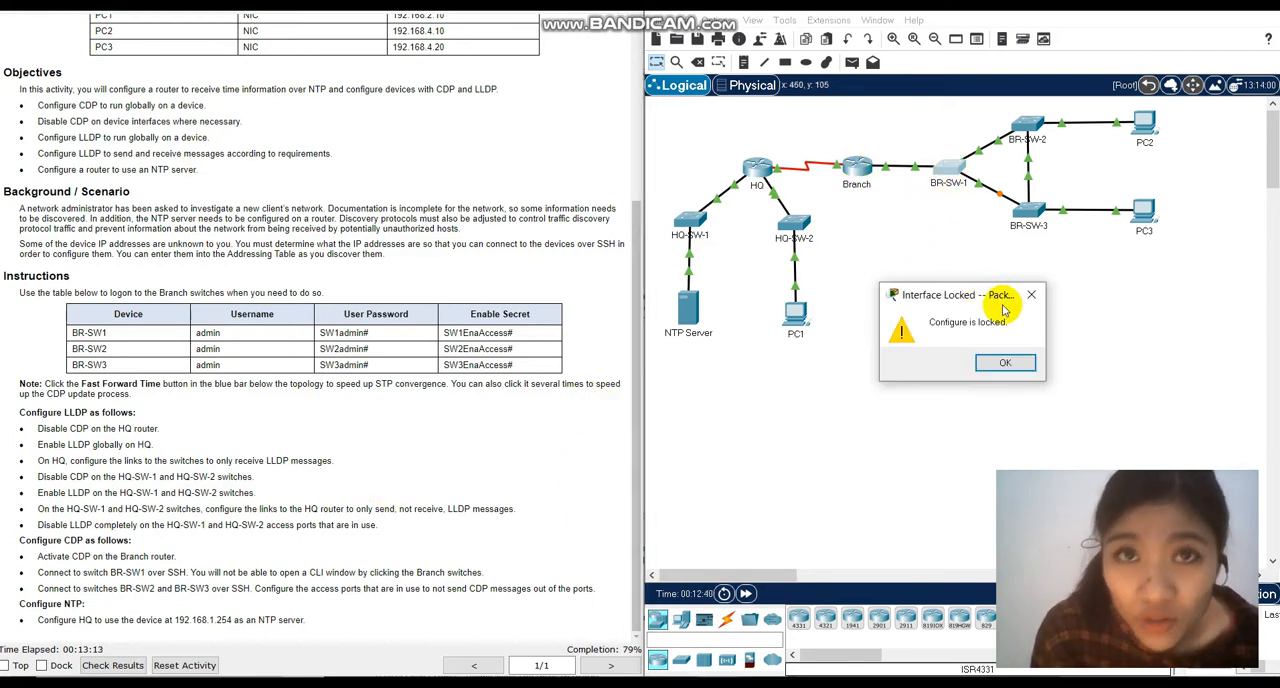
left_click(1035, 295)
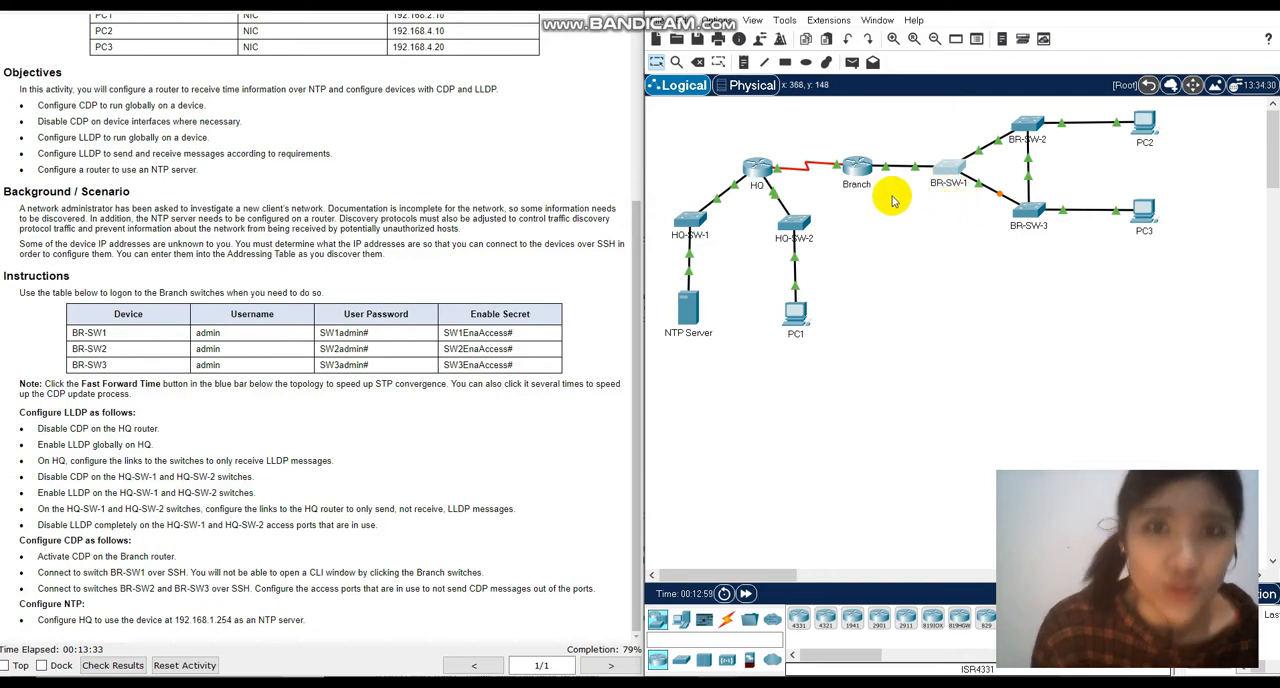
scroll(492, 177, "up", 5)
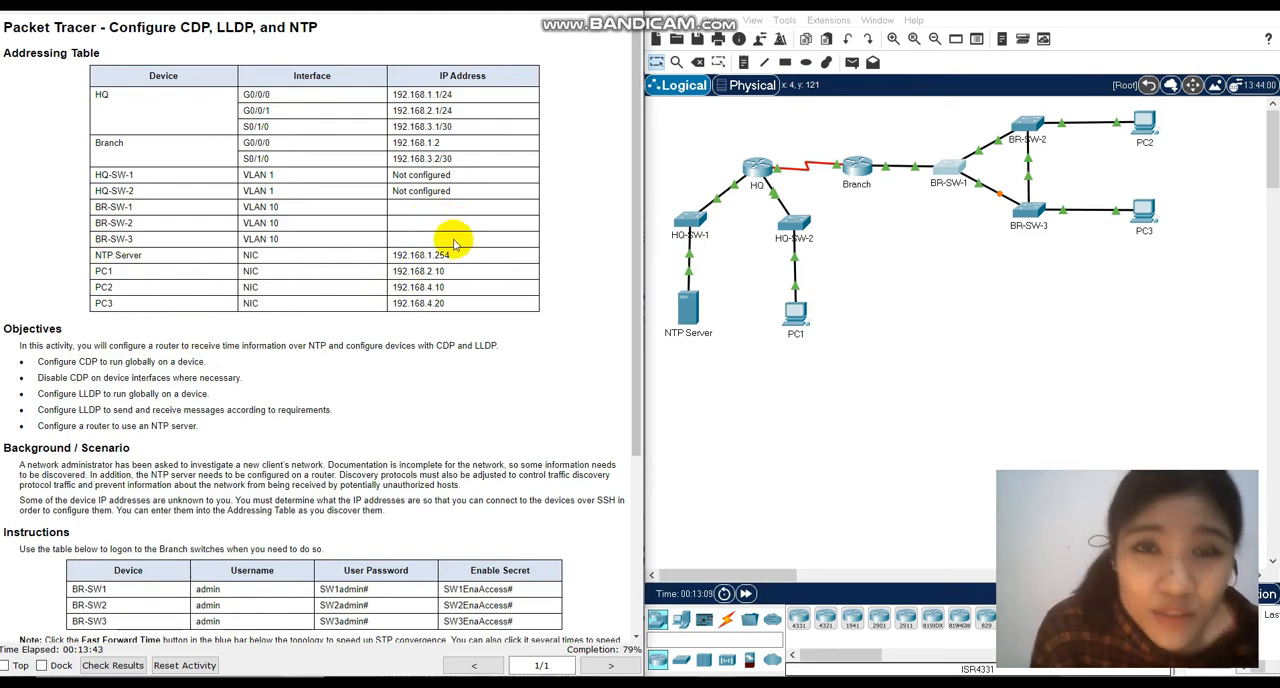
Return to the Branch router CLI, leave global configuration mode and list its neighbors with show cdp neighbors detail.
scroll(397, 400, "down", 1)
scroll(397, 400, "down", 3)
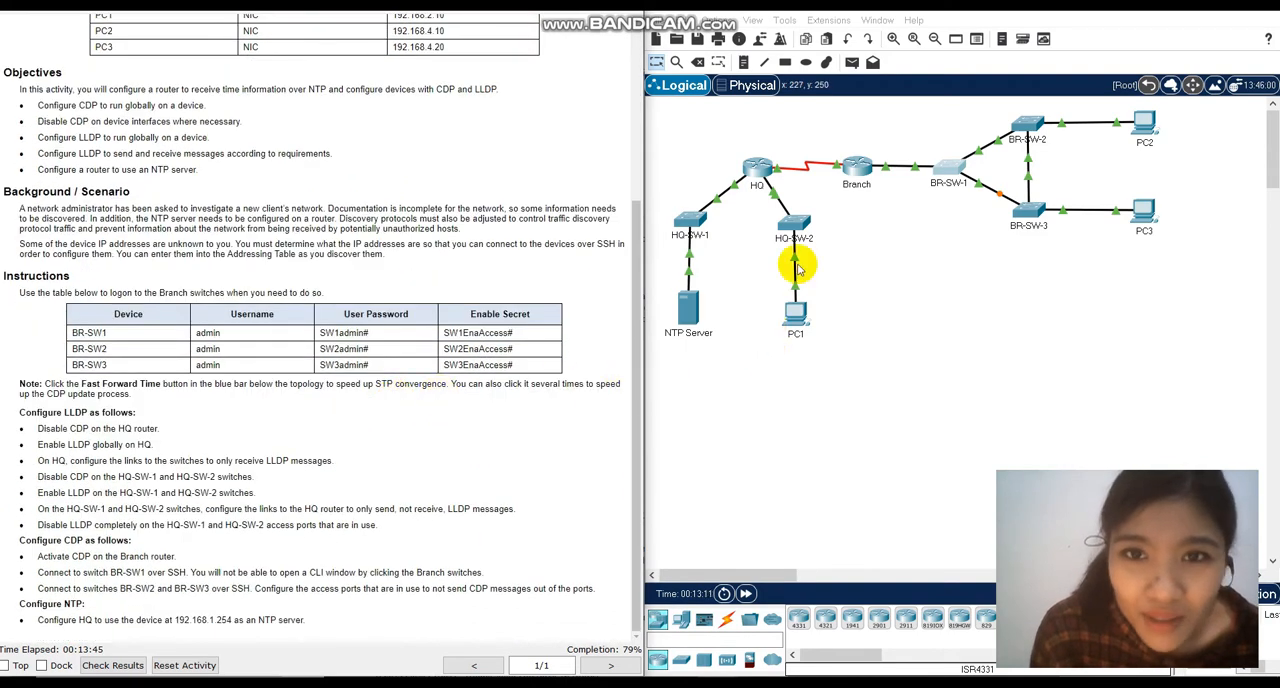
left_click(852, 165)
left_click(533, 477)
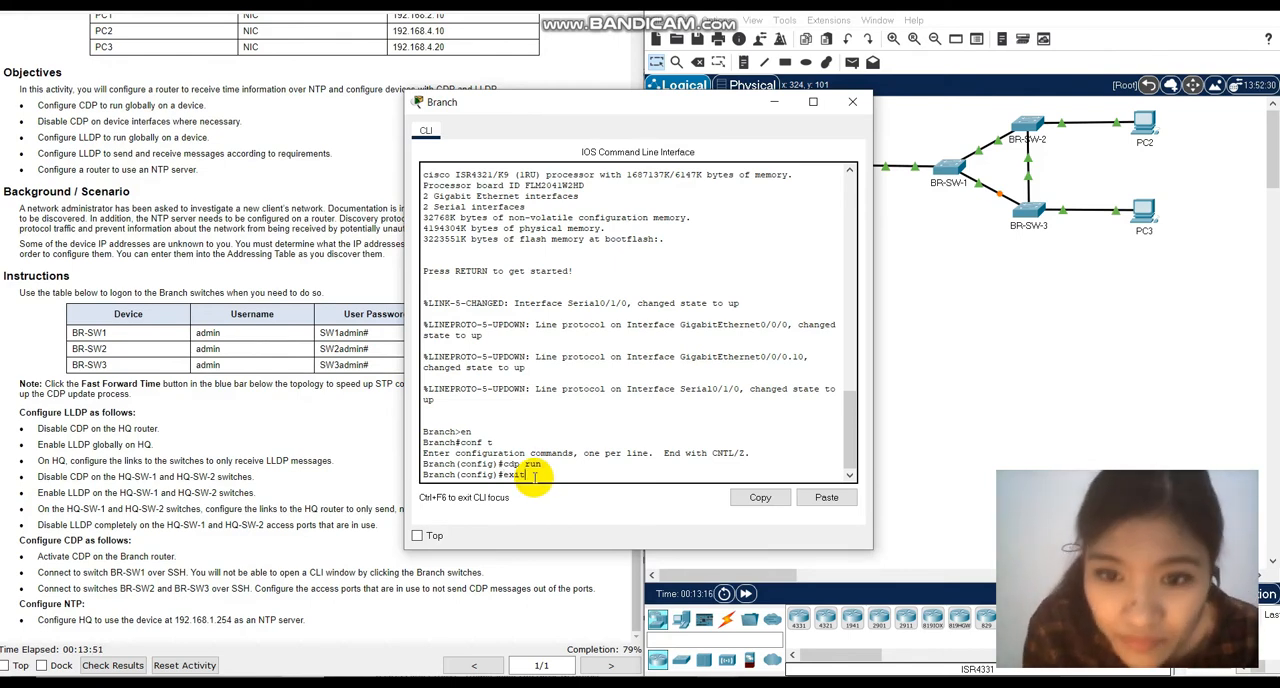
key("Return")
key("Return")
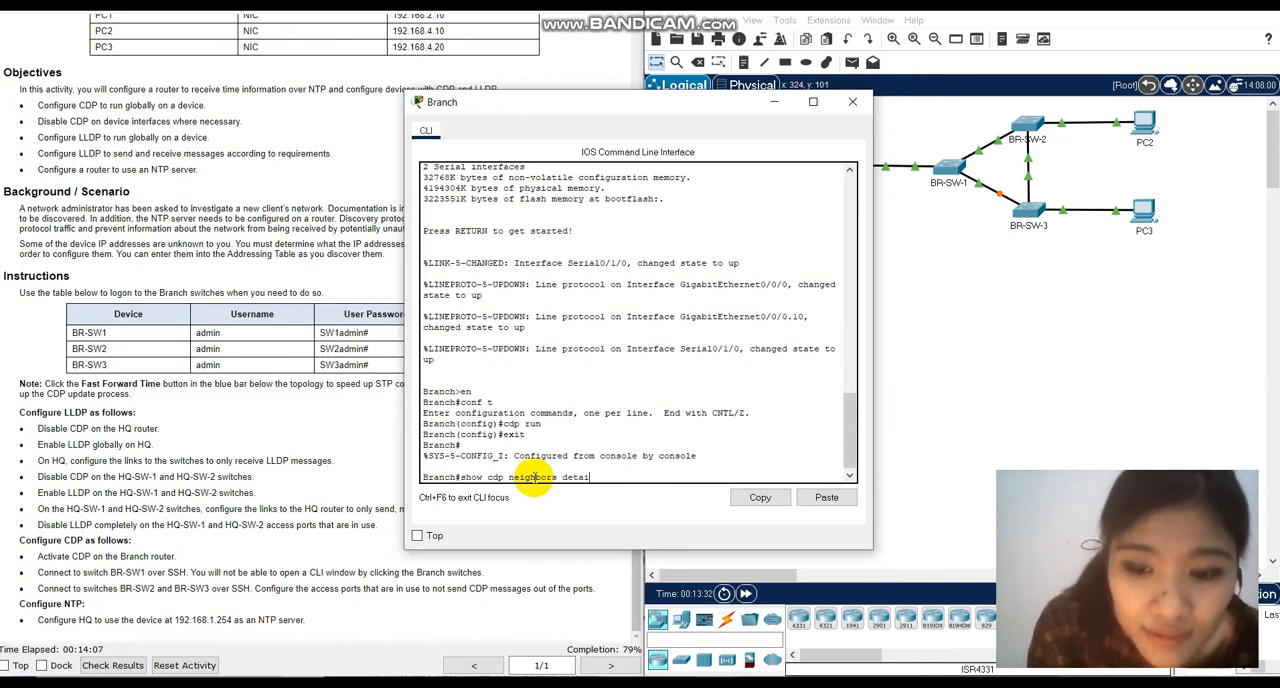
key("Return")
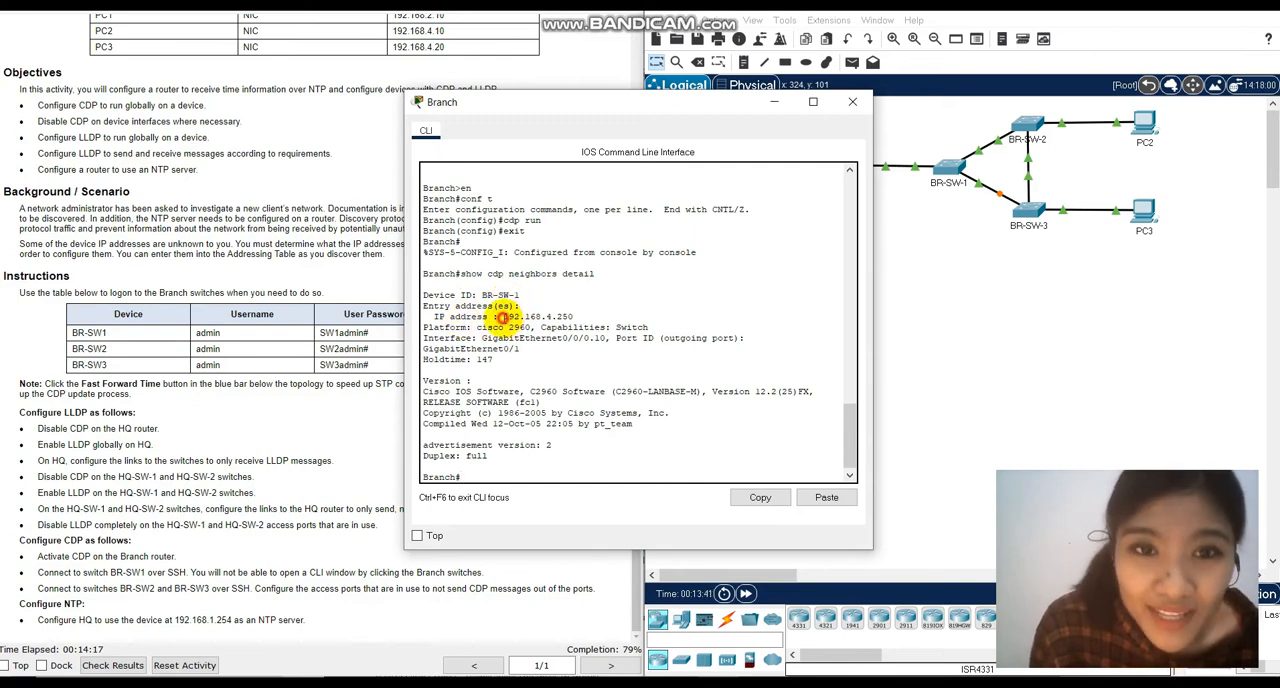
Compare BR-SW-1's discovered IP address with its entry in the Excel addressing table and return to the Branch CLI.
left_click_drag(500, 317, 572, 317)
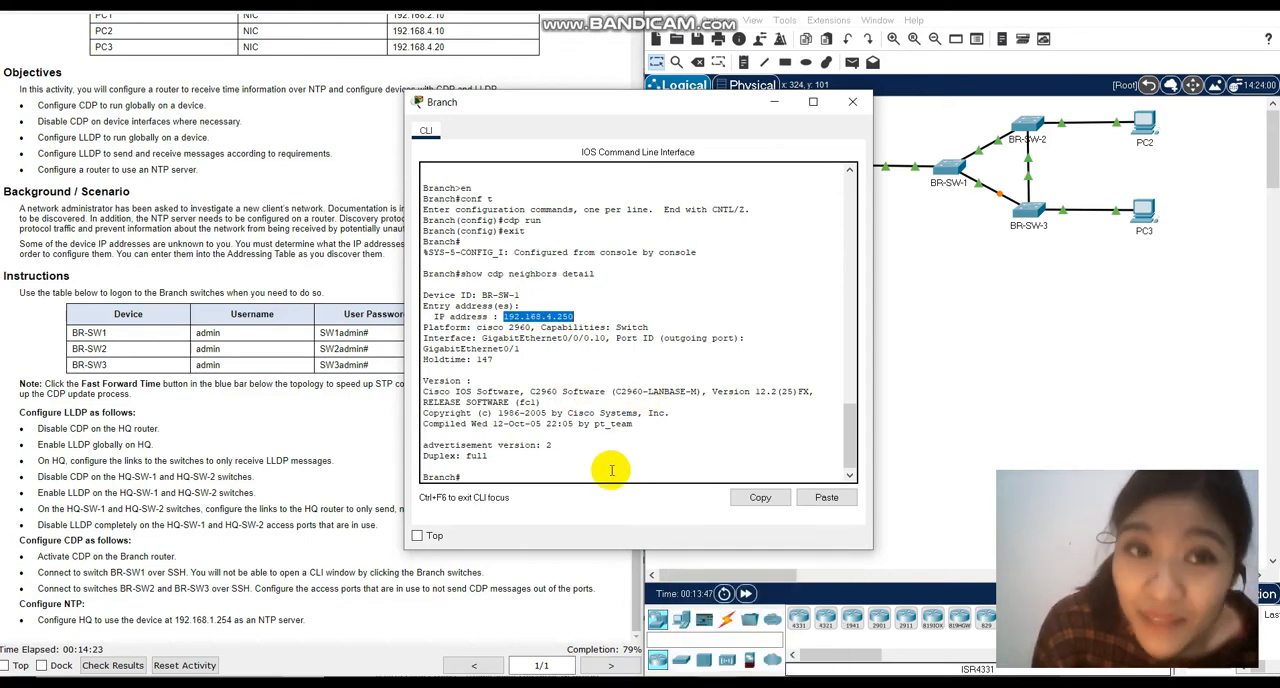
key("alt+Tab")
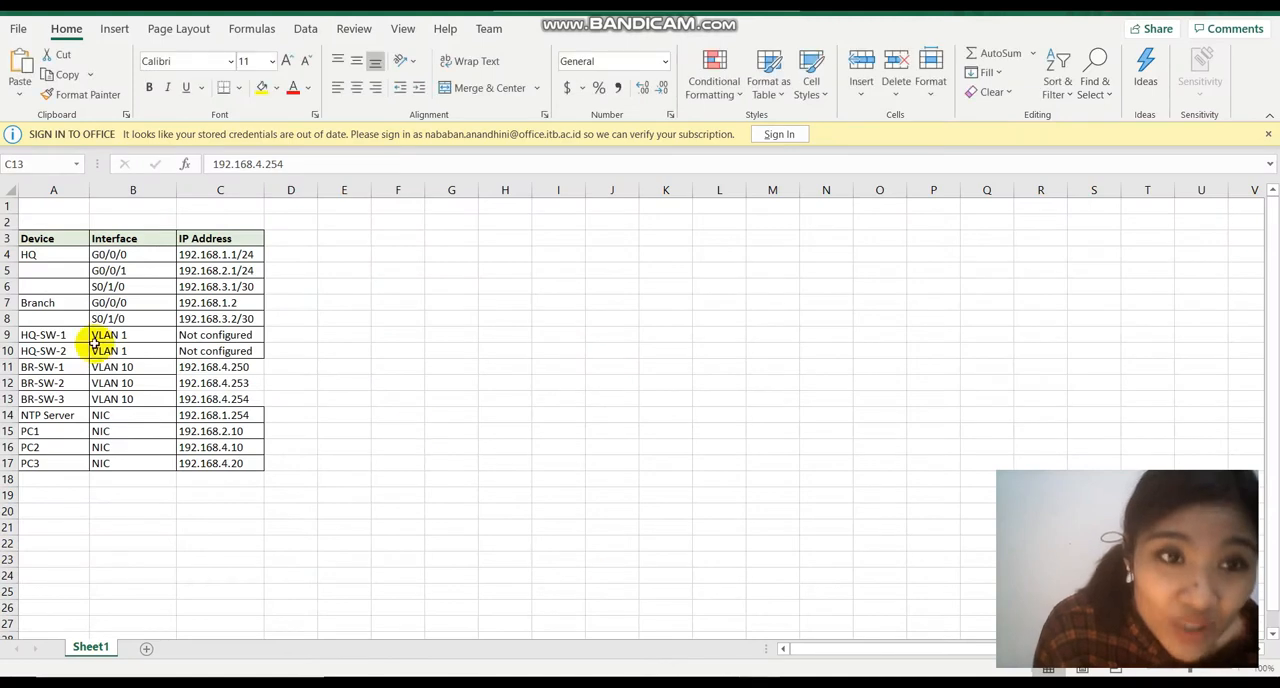
left_click(231, 367)
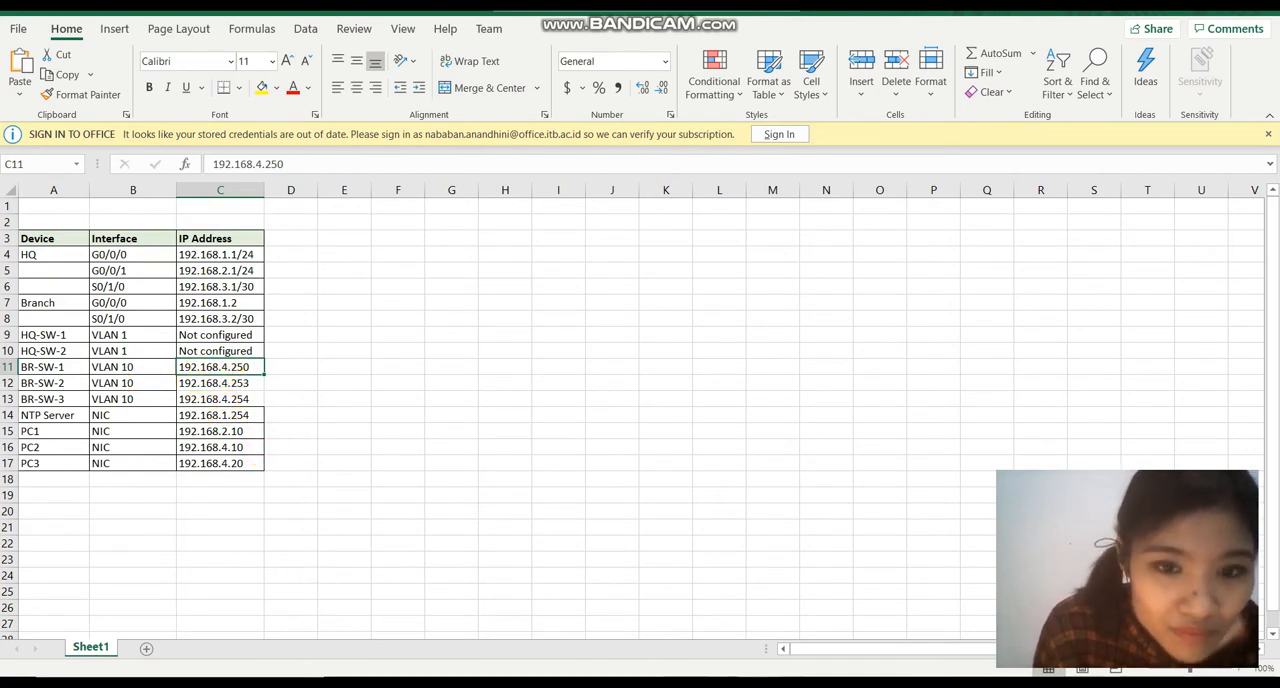
left_click(690, 677)
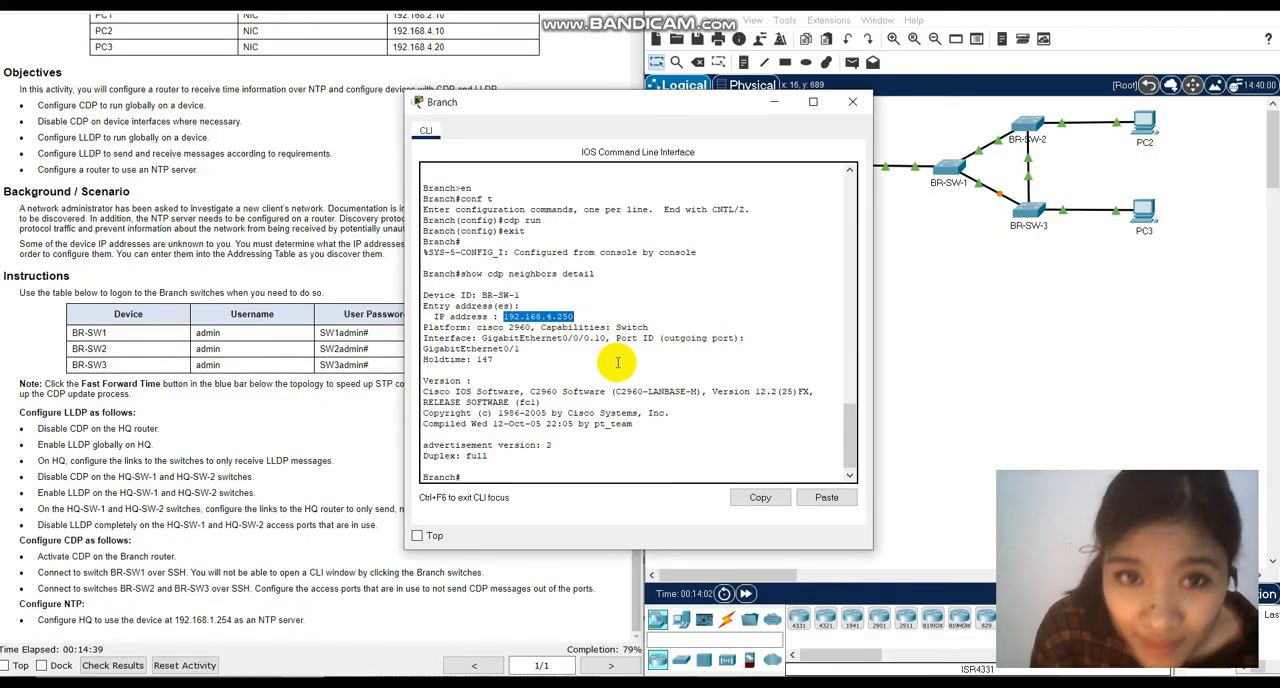
Start an SSH session from the Branch router to BR-SW-1 with ssh -l admin 192.168.4.250.
left_click(488, 478)
left_click_drag(574, 317, 512, 319)
key("ctrl+c")
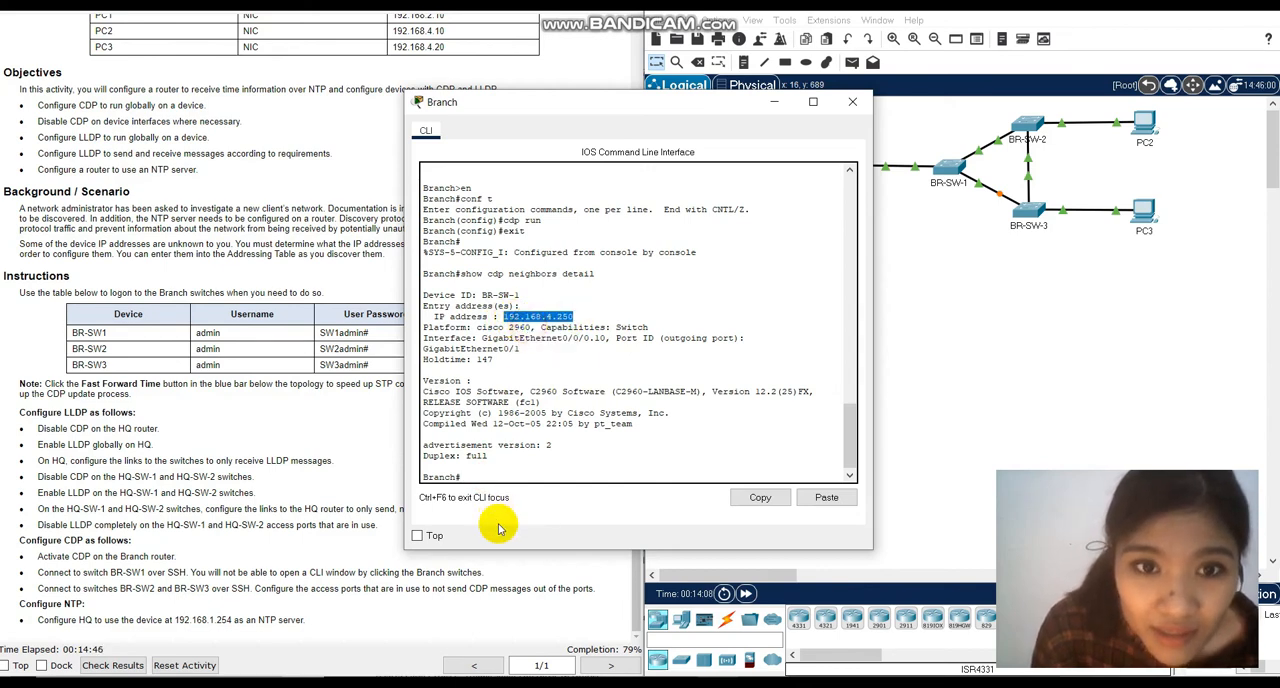
left_click(498, 485)
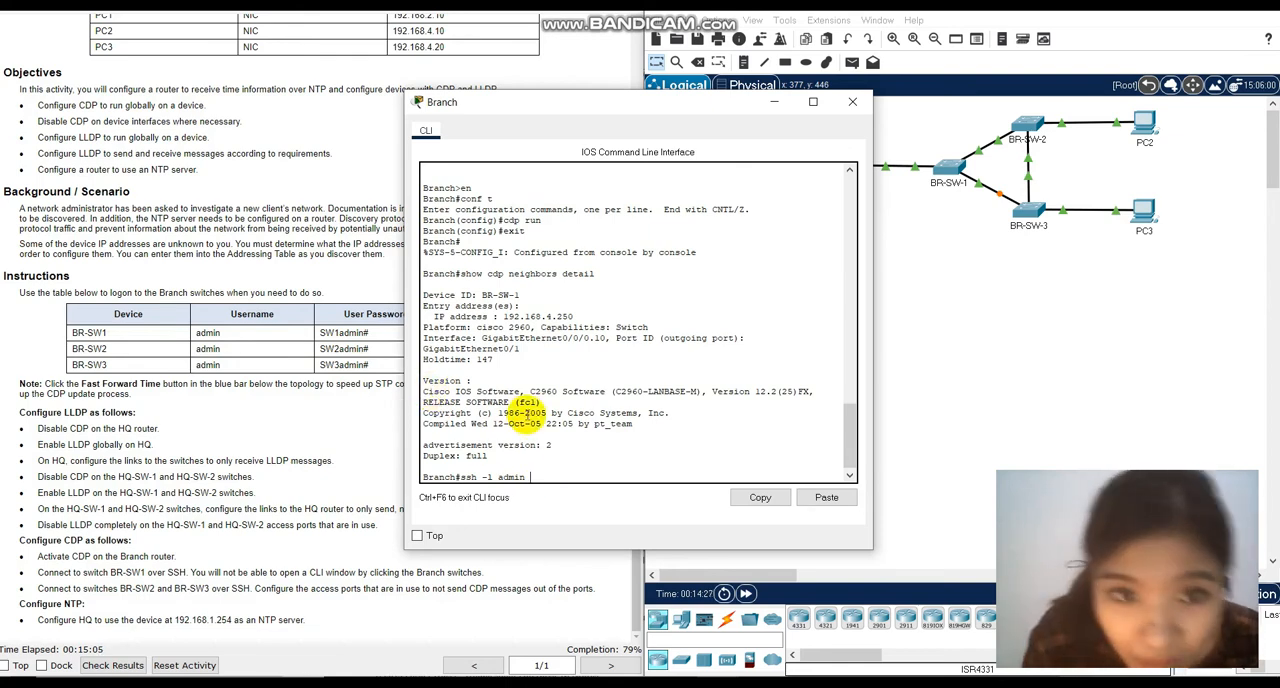
right_click(541, 482)
left_click(576, 503)
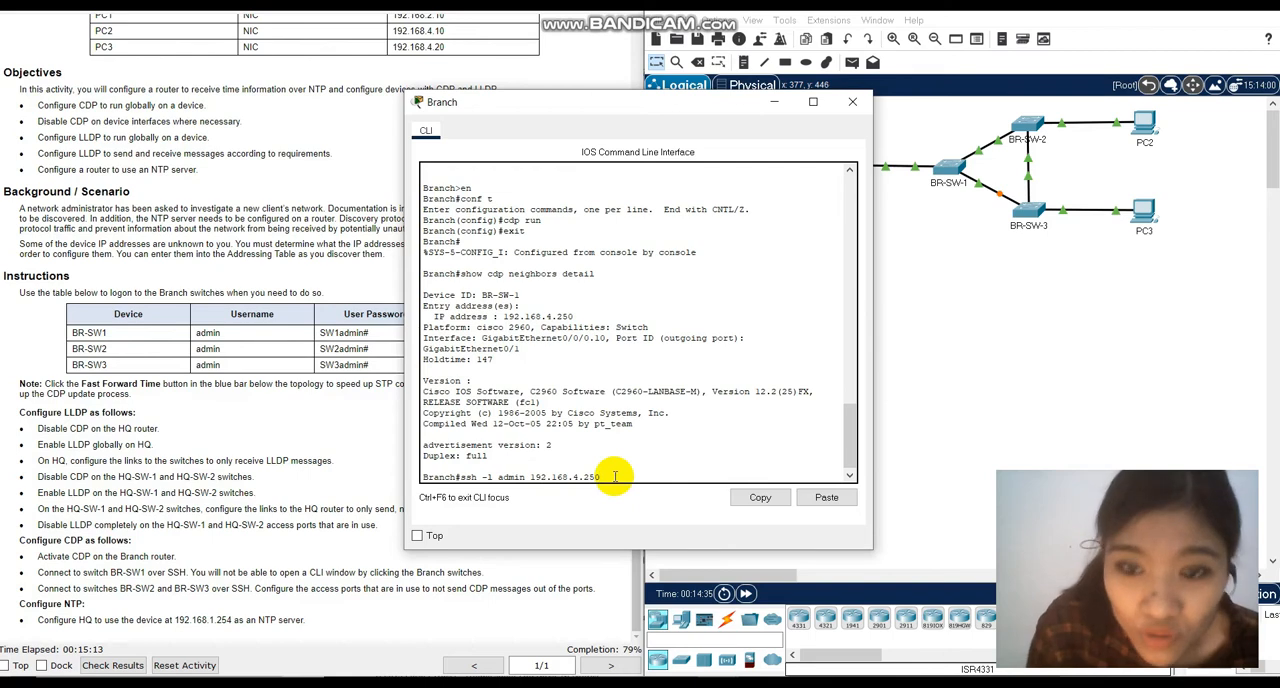
key("Return")
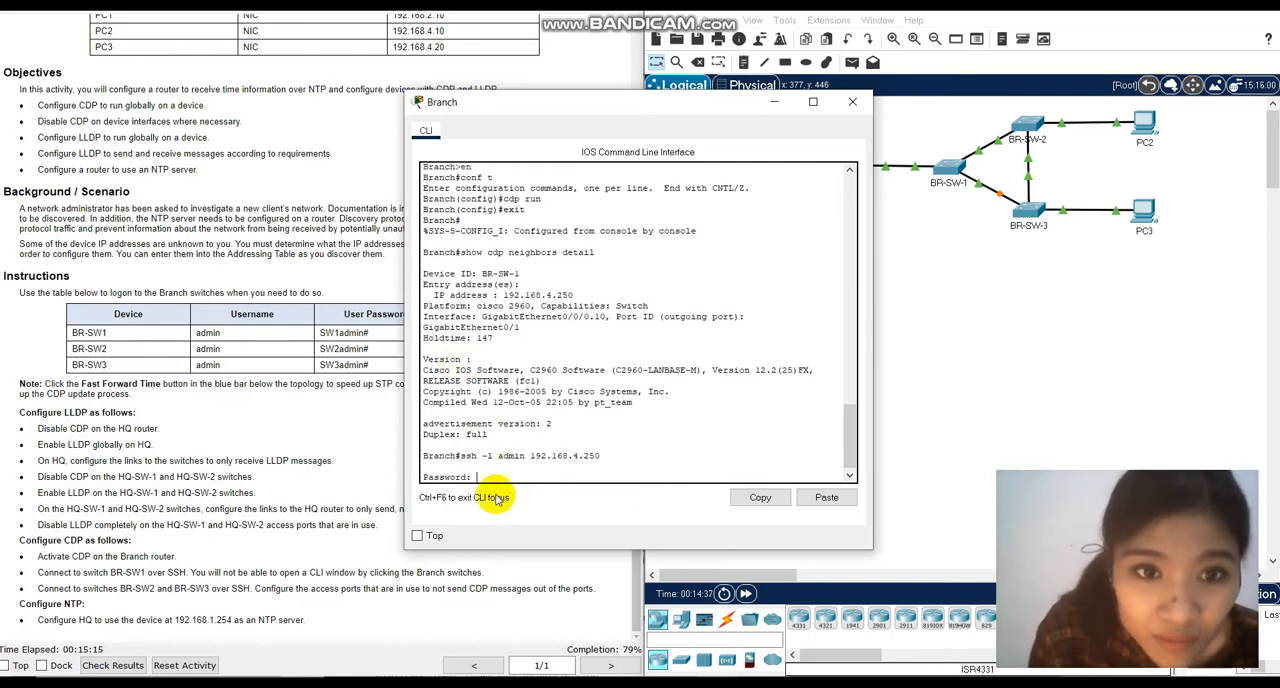
Log in to BR-SW-1 by copying its user password from the instructions table into the password prompt.
left_click_drag(322, 332, 370, 338)
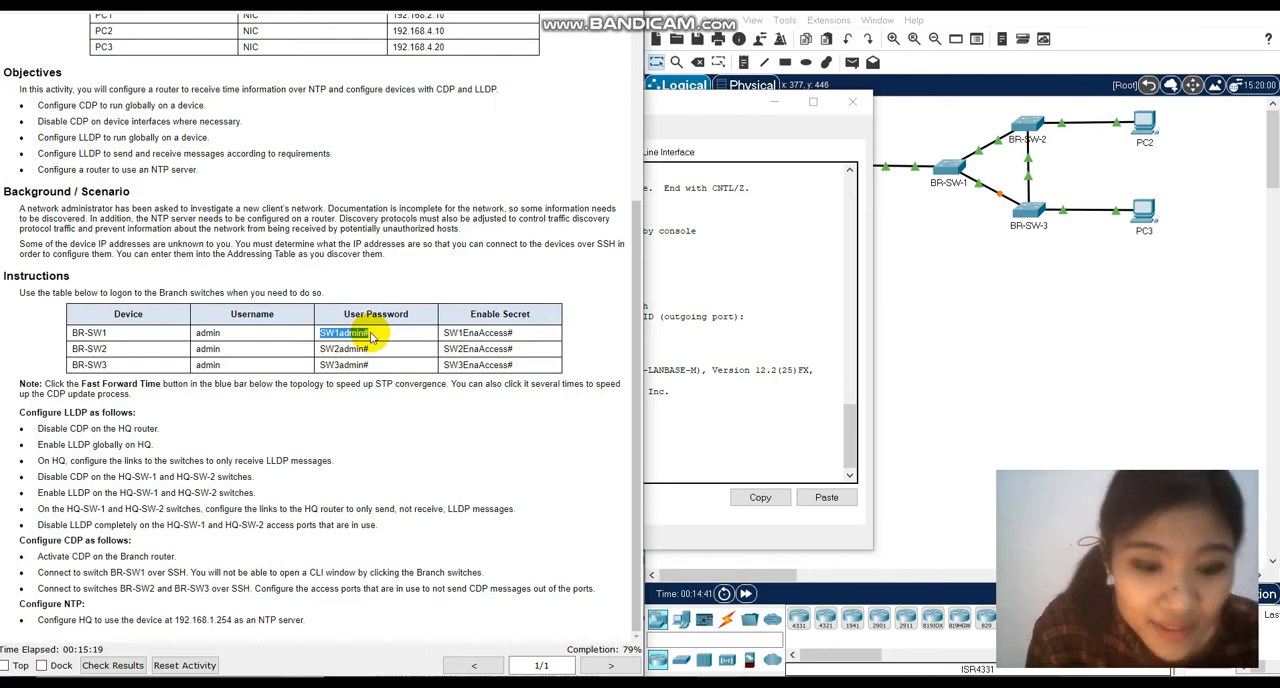
left_click(734, 436)
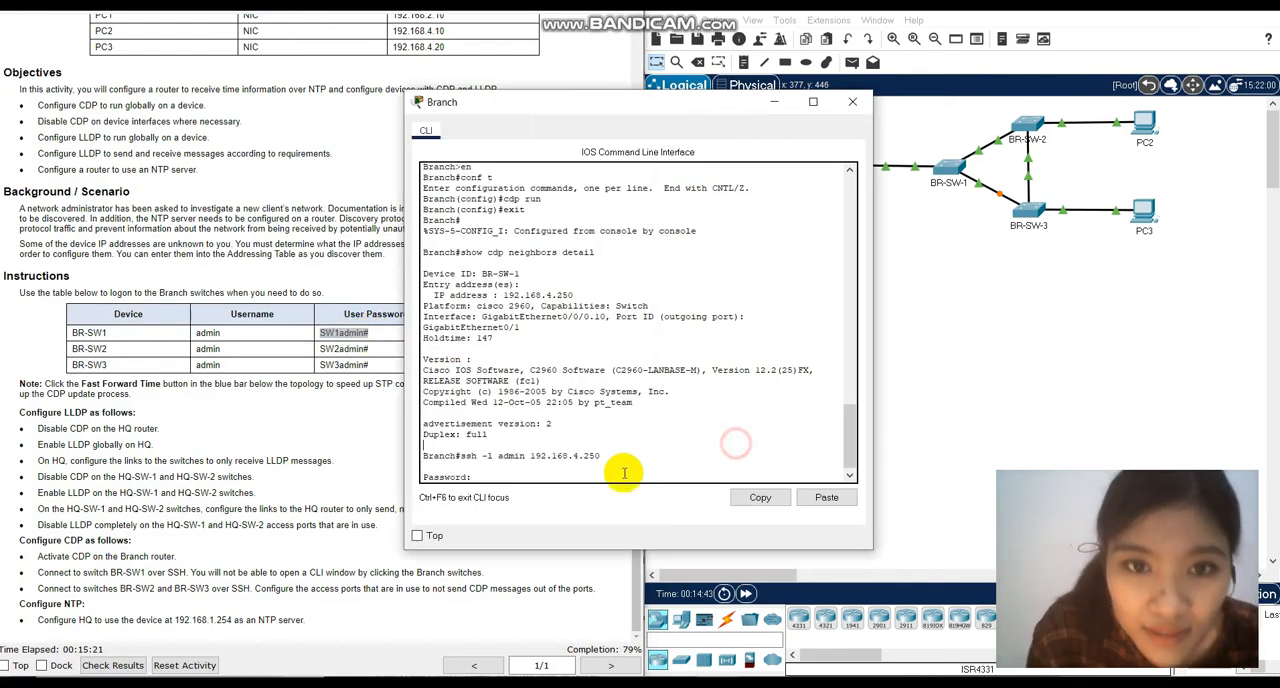
left_click(623, 500)
key("Return")
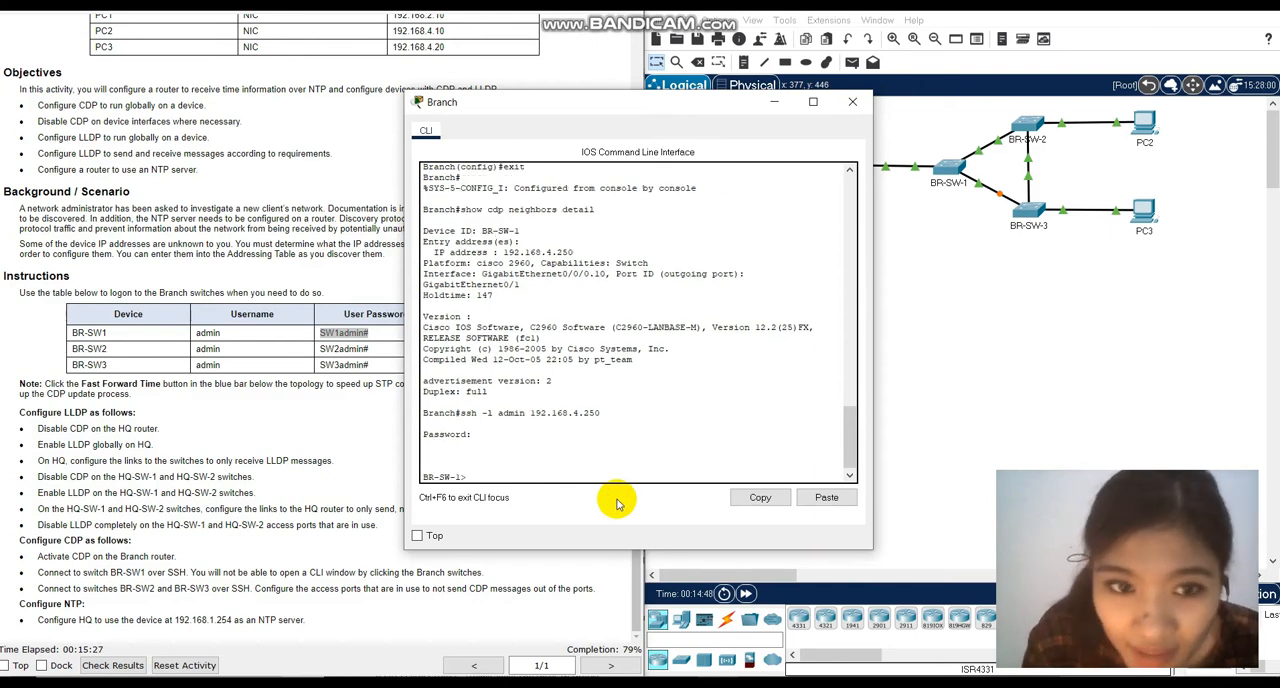
Enter privileged EXEC mode on BR-SW-1 with enable, supplying the enable secret from the instructions table.
type("enable")
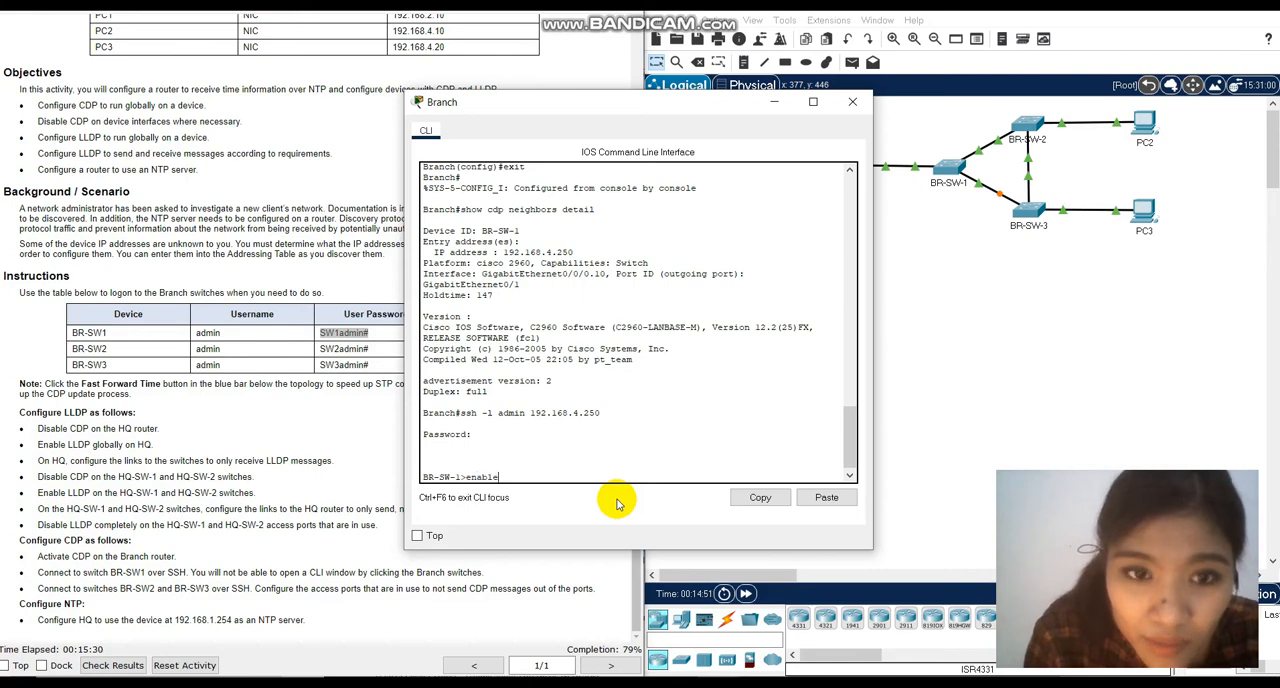
key("Return")
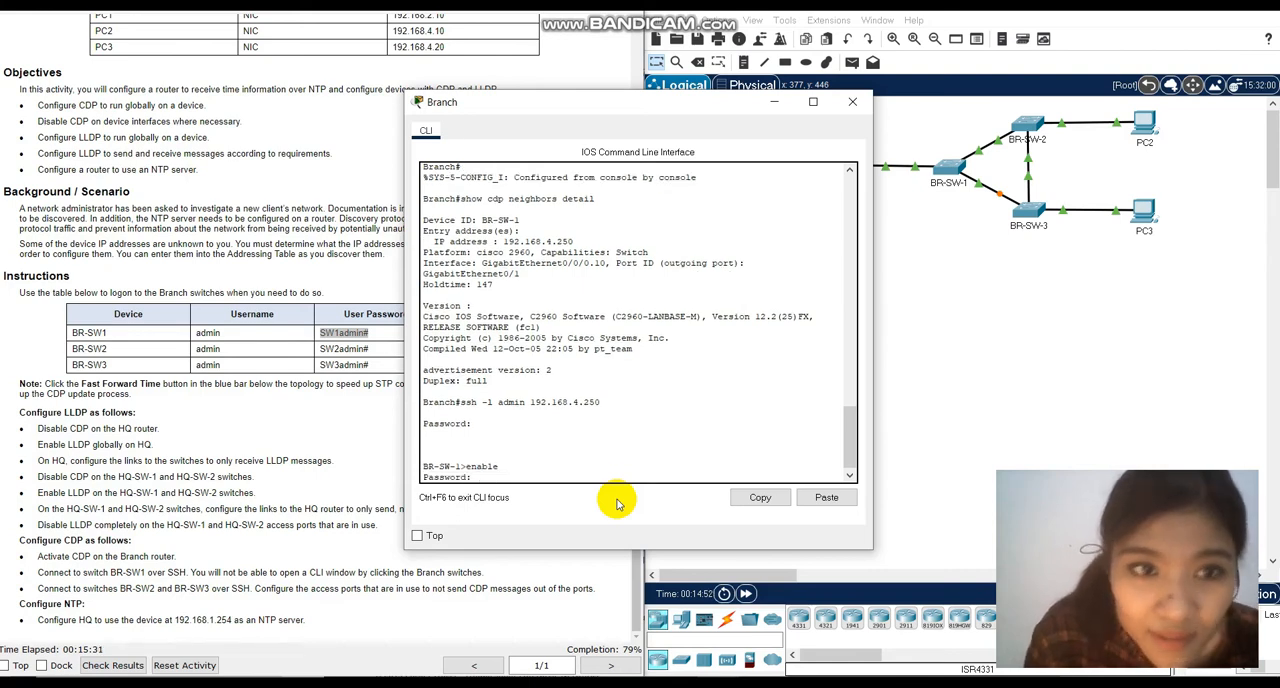
left_click(364, 354)
left_click_drag(444, 334, 519, 342)
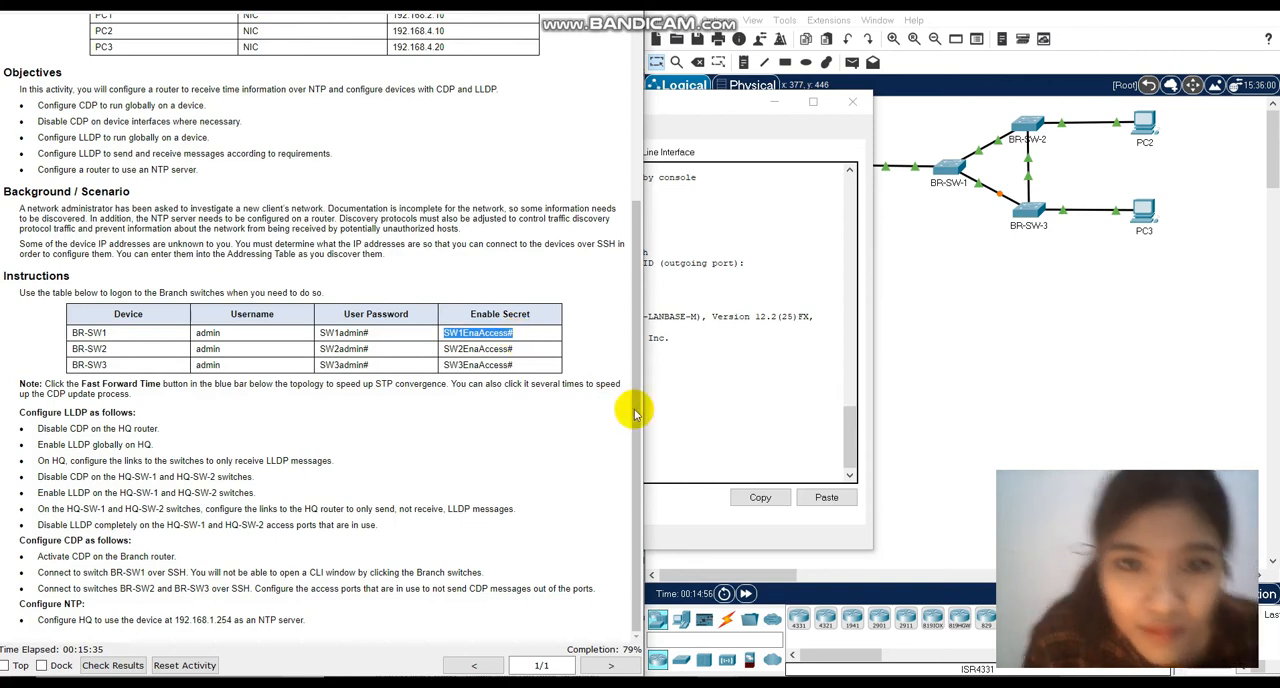
left_click(680, 420)
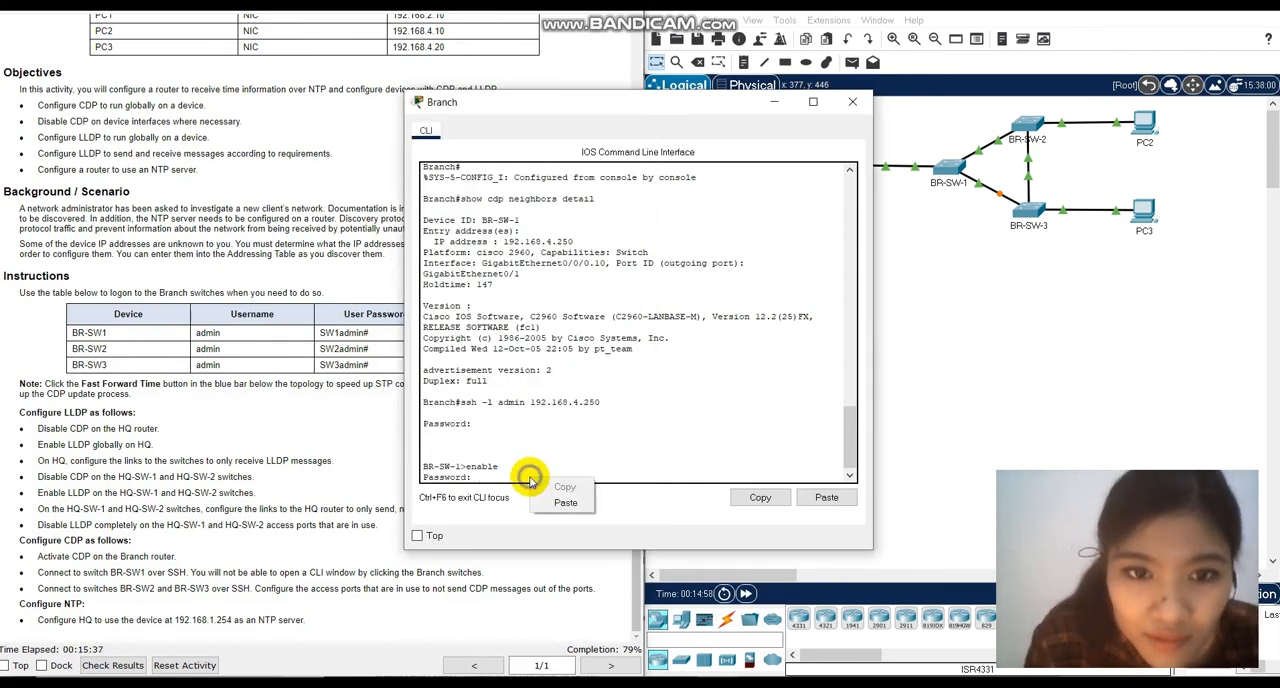
key("Return")
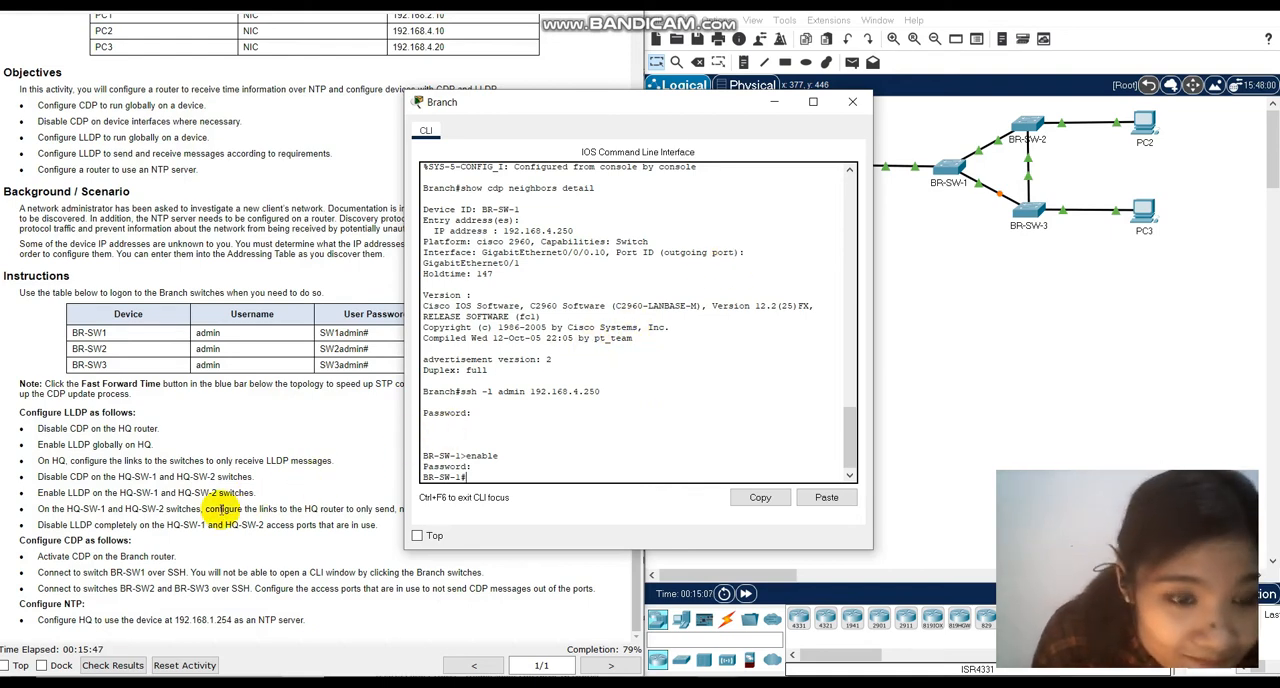
Move the CLI window clear of the instructions and run show cdp neighbors detail on BR-SW-1.
left_click(146, 520)
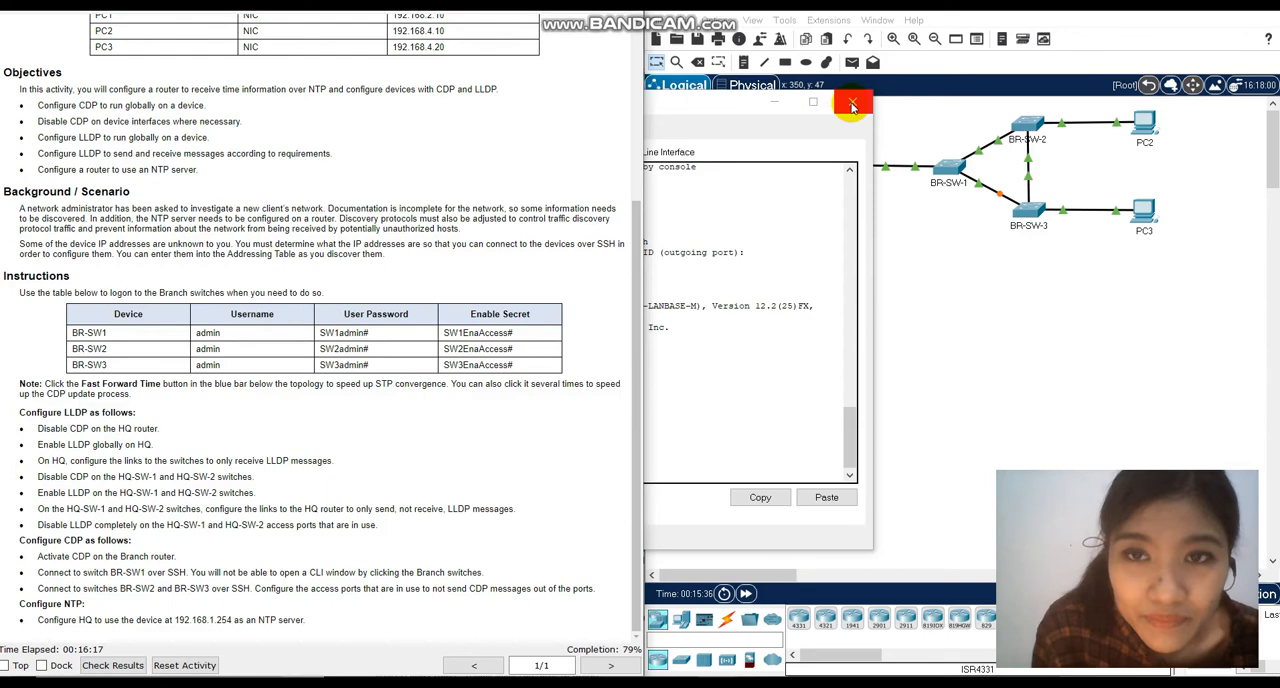
left_click_drag(742, 104, 902, 85)
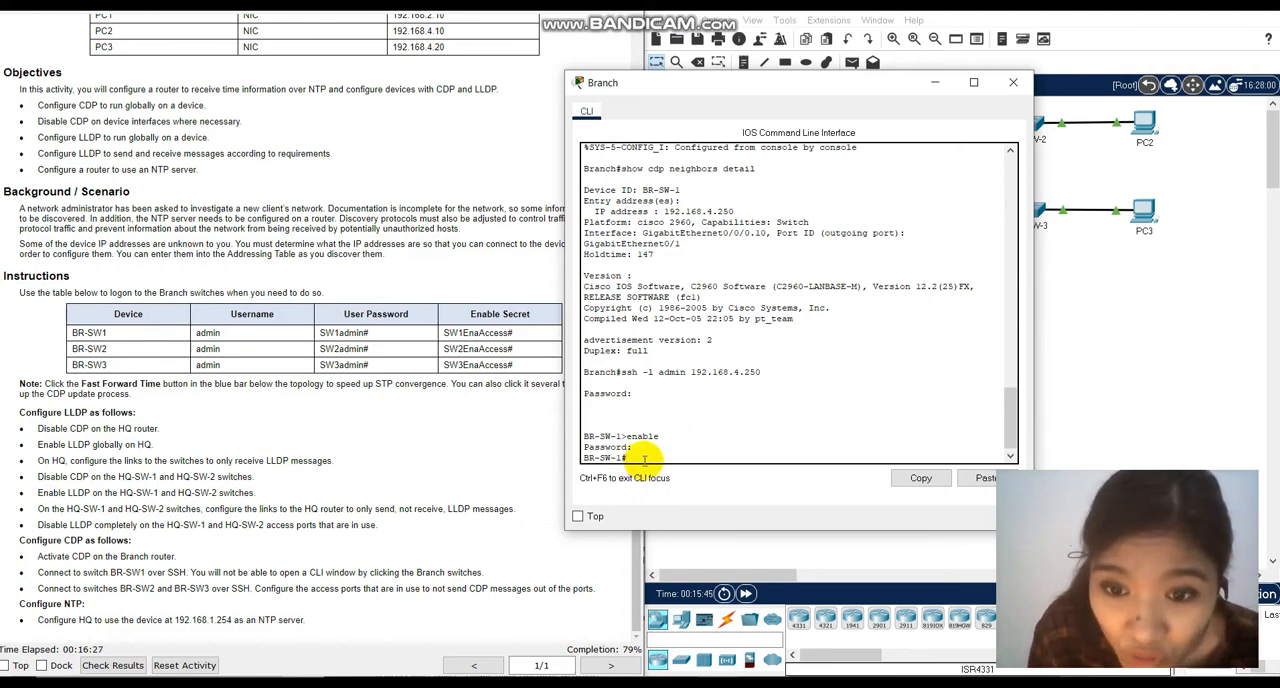
type("show")
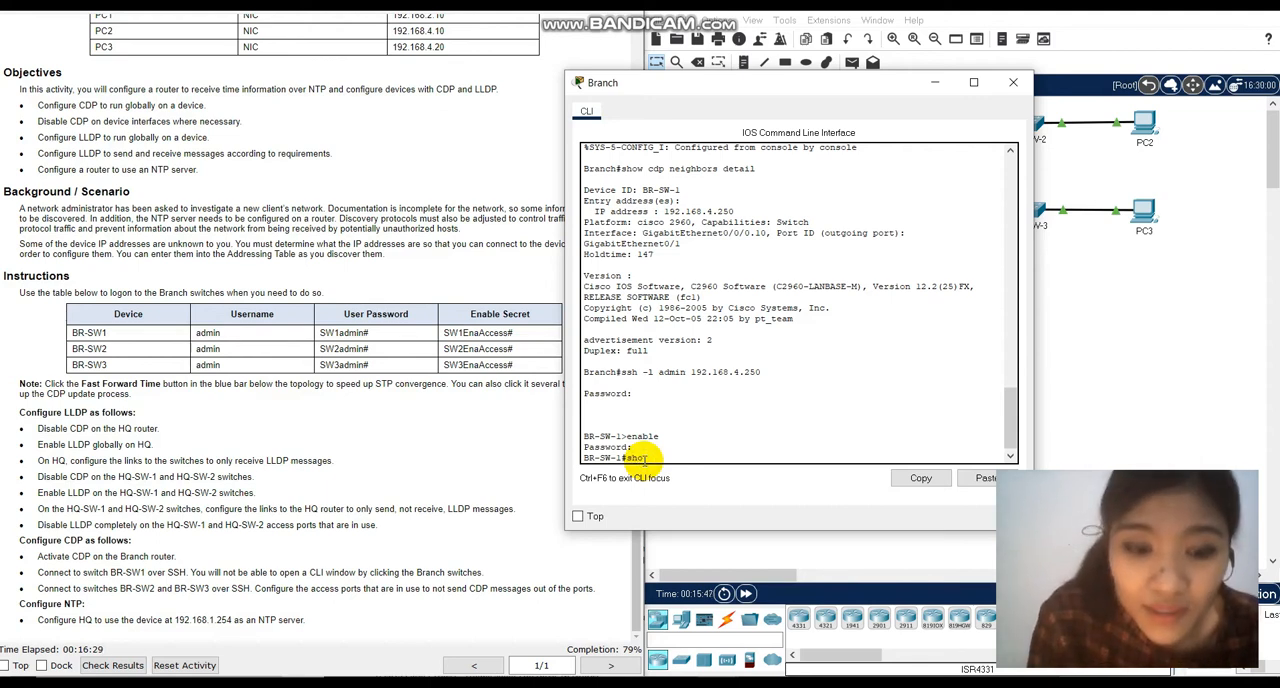
type(" cdp neighbors")
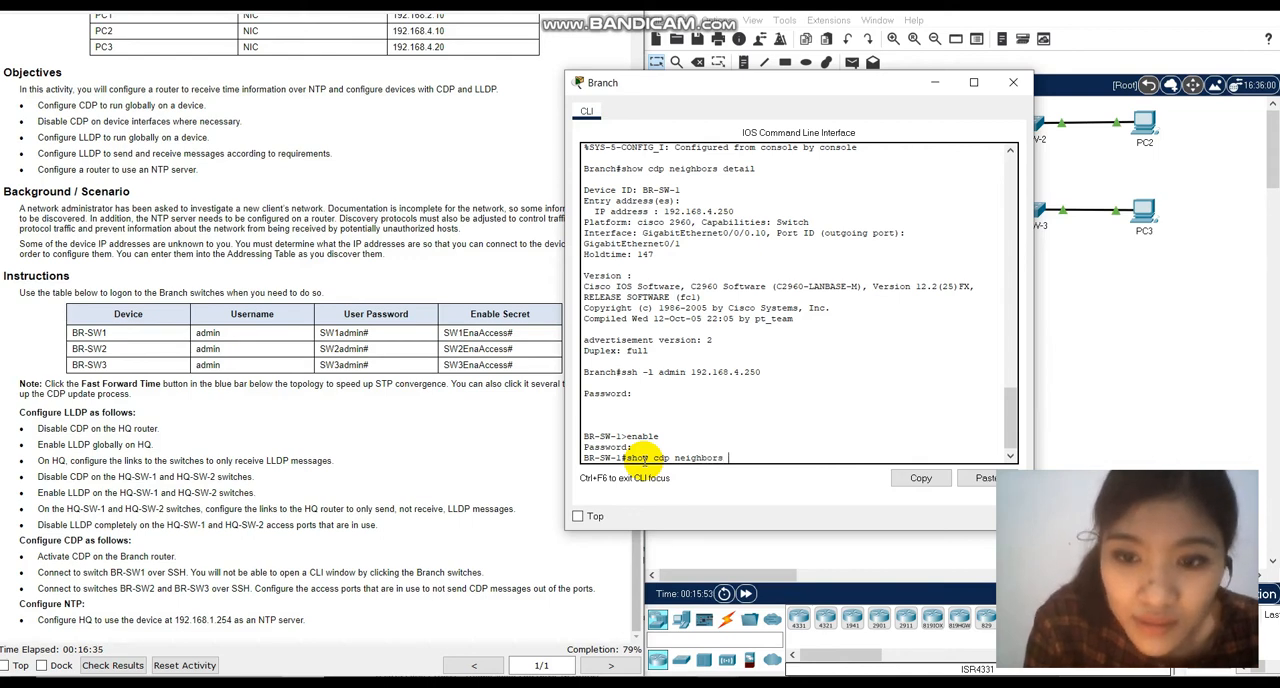
type(" detail")
key("Return")
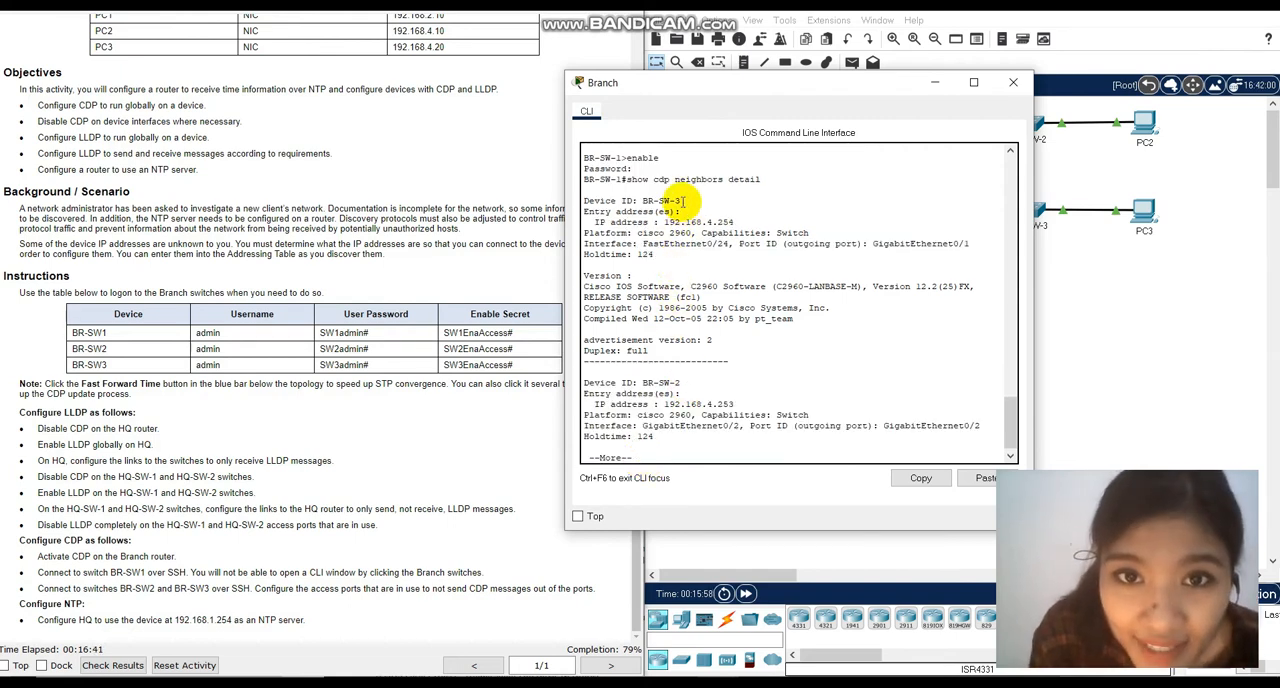
Check the discovered BR-SW-3 and BR-SW-2 addresses against the Excel addressing table and end the neighbor listing on BR-SW-1.
left_click_drag(643, 200, 680, 201)
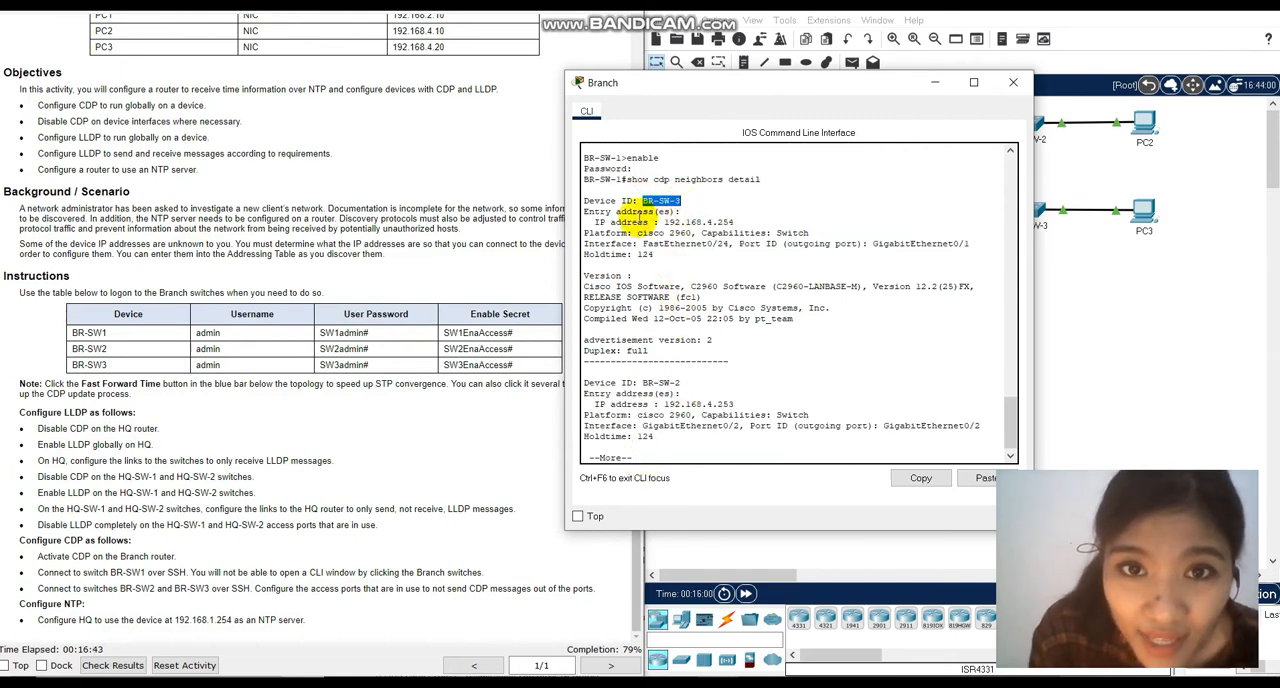
left_click(640, 382)
left_click_drag(640, 382, 740, 412)
left_click(747, 403)
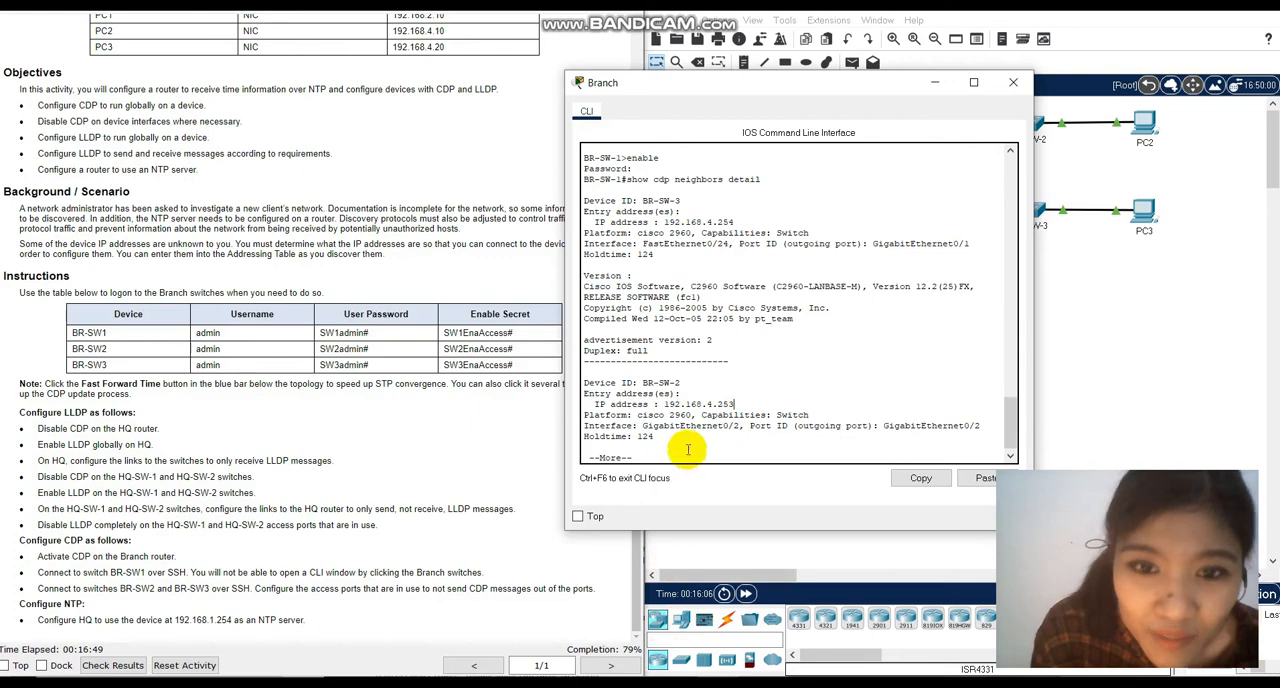
key("alt+Tab")
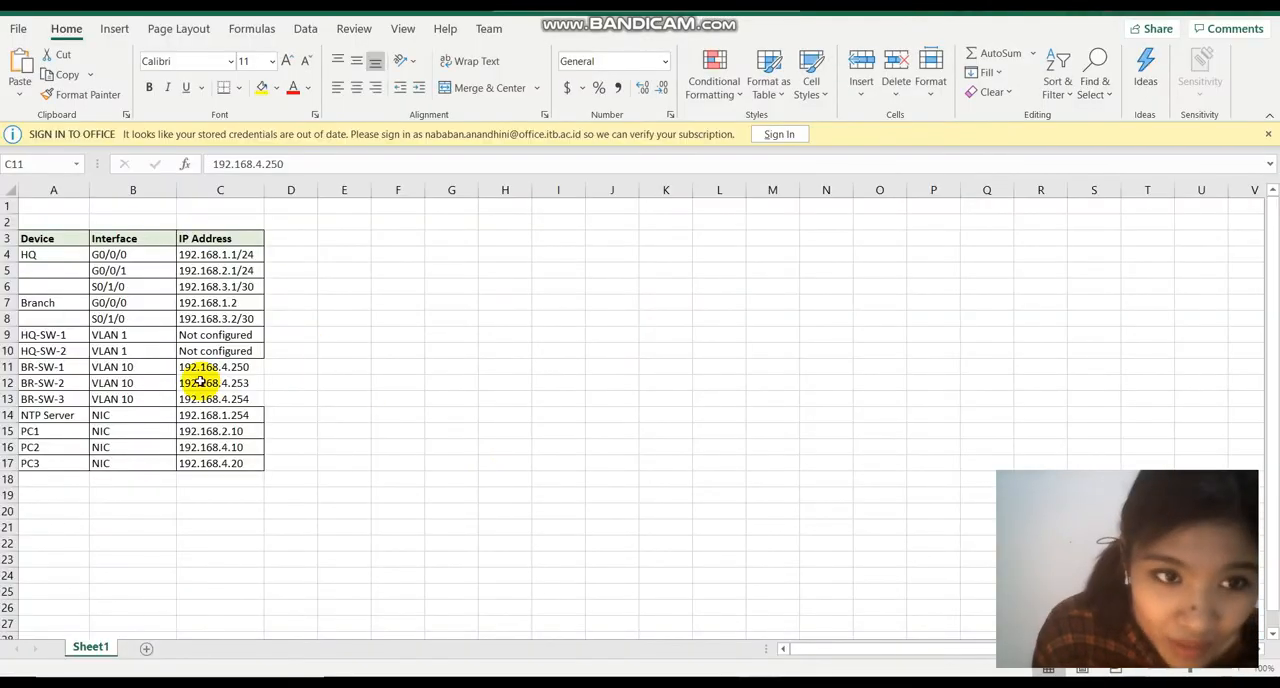
left_click_drag(214, 382, 197, 398)
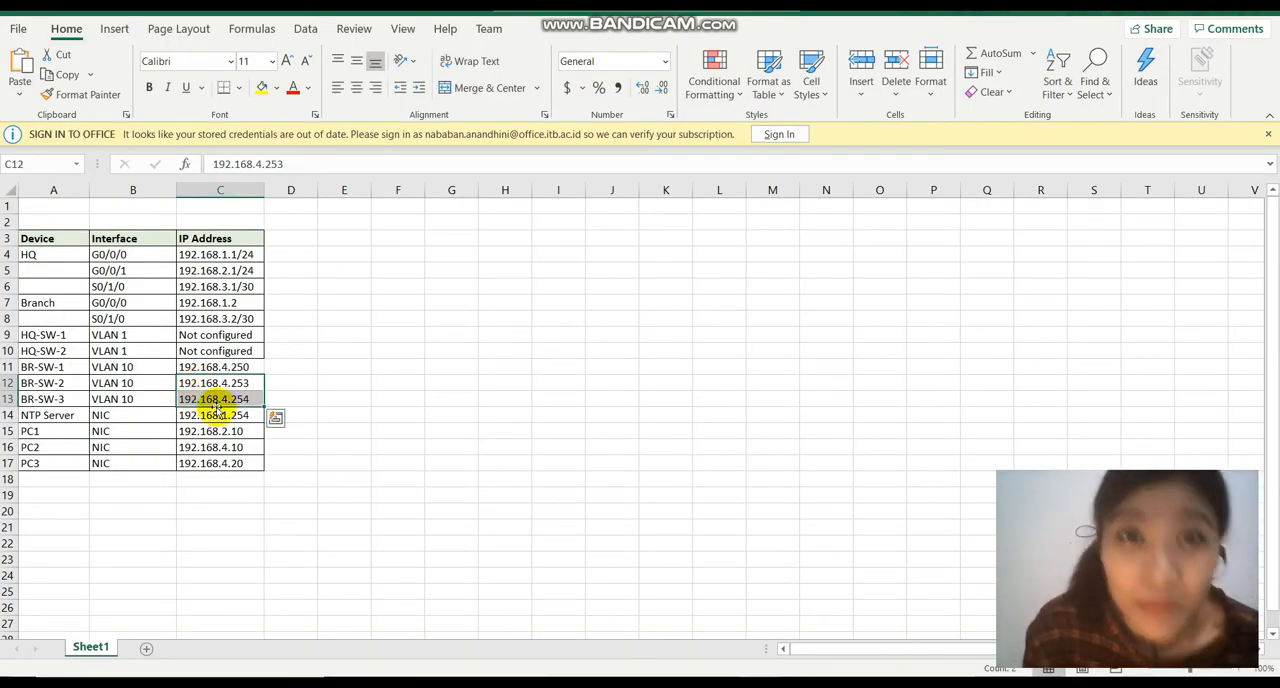
key("alt+Tab")
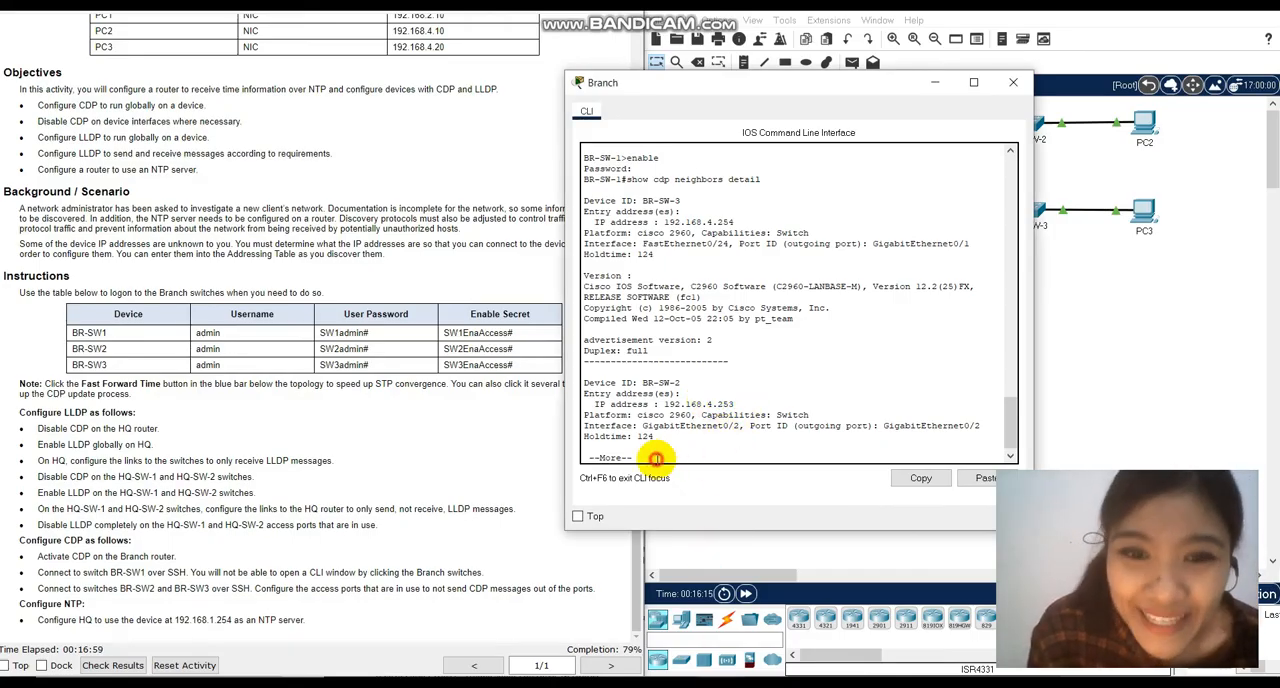
key("Return")
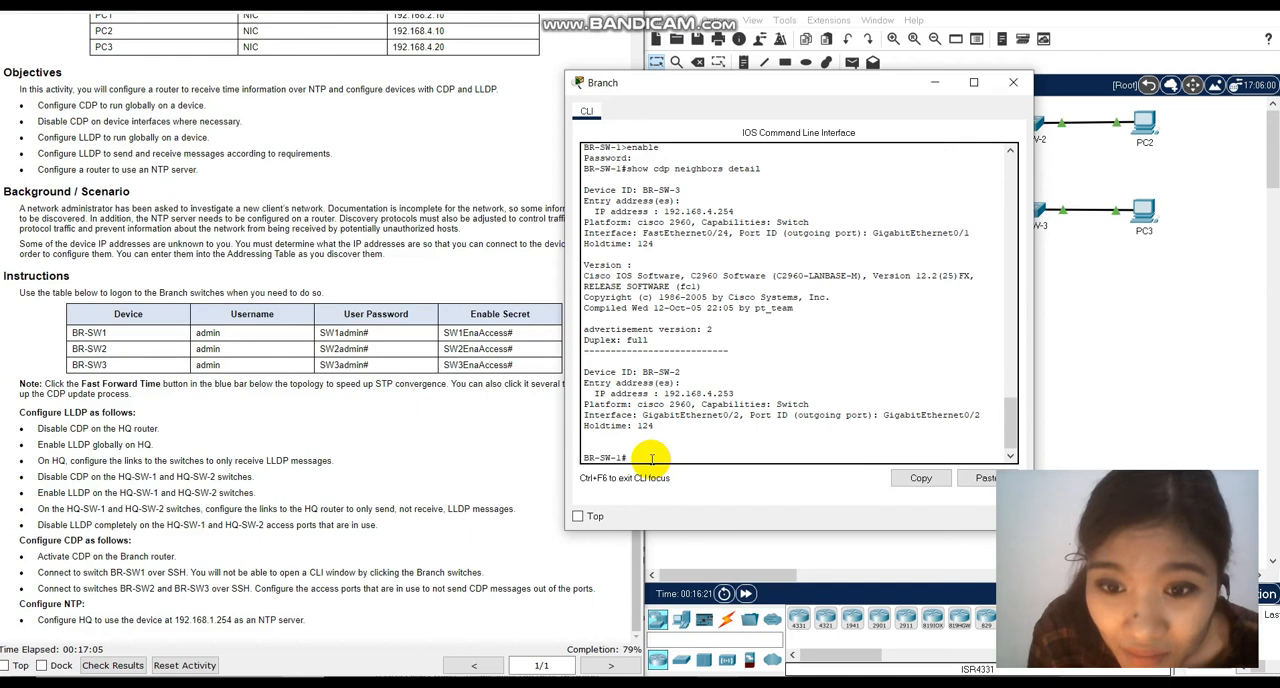
type("ssh")
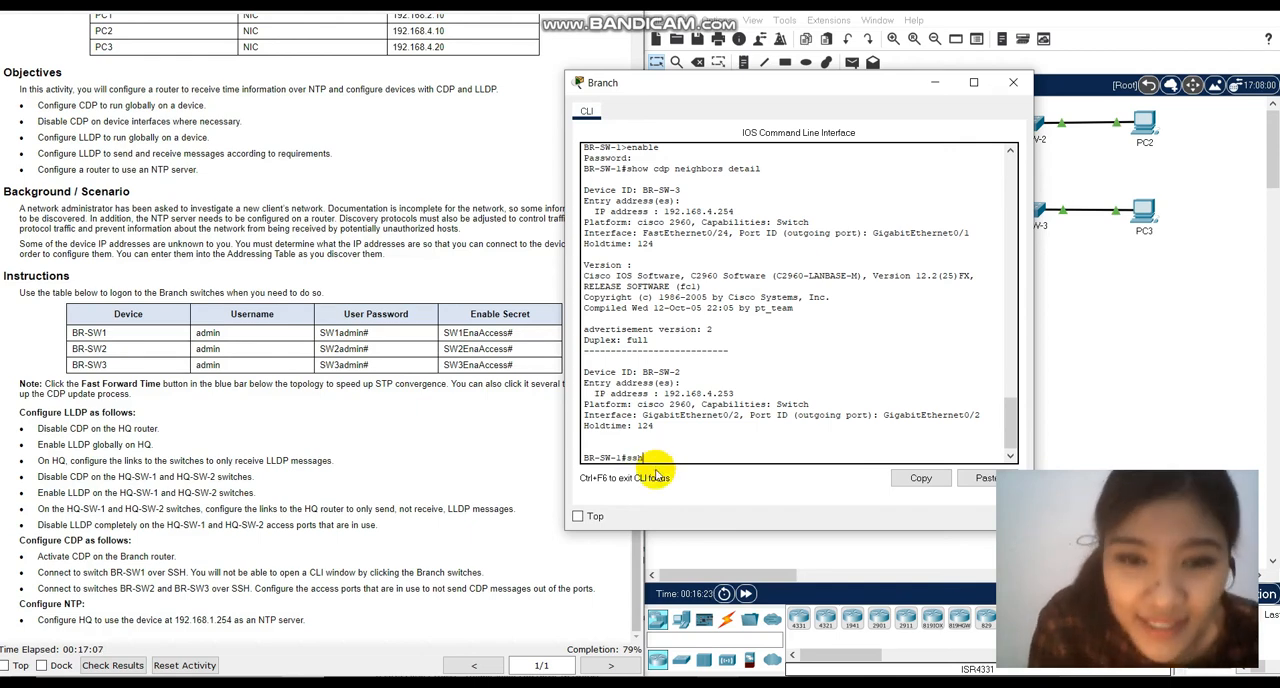
type(" -l admin")
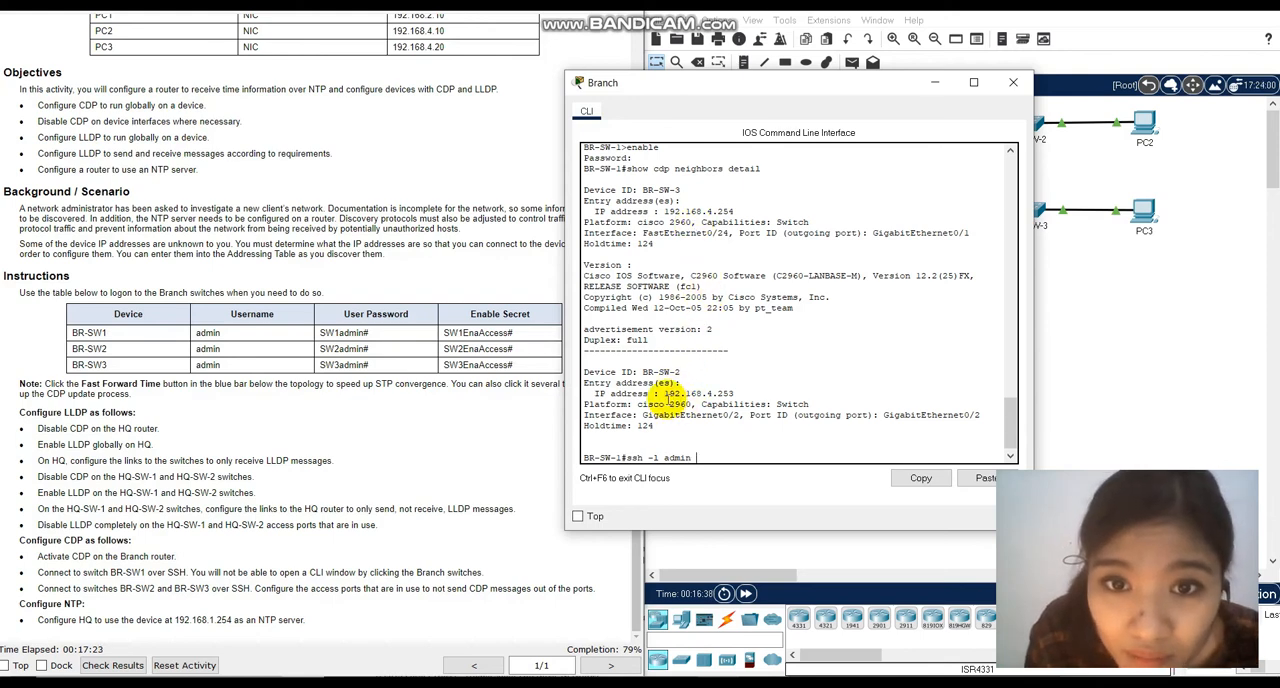
left_click_drag(663, 393, 733, 392)
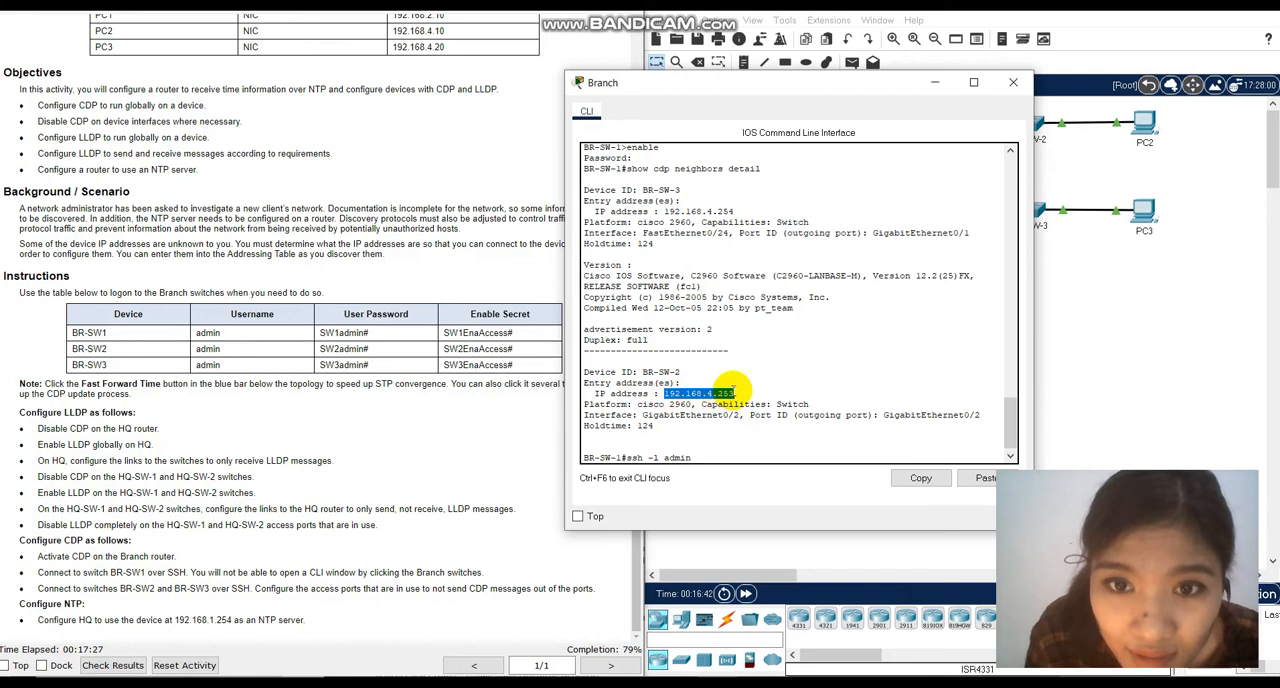
key("ctrl+c")
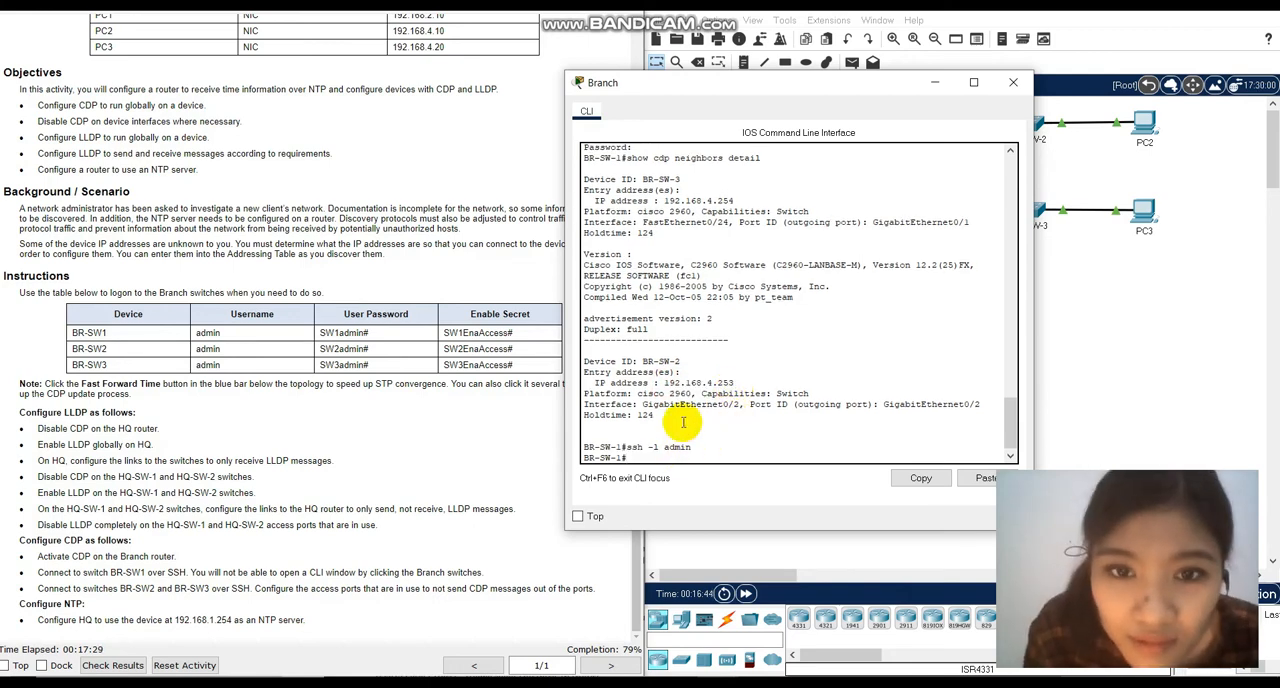
key("Up")
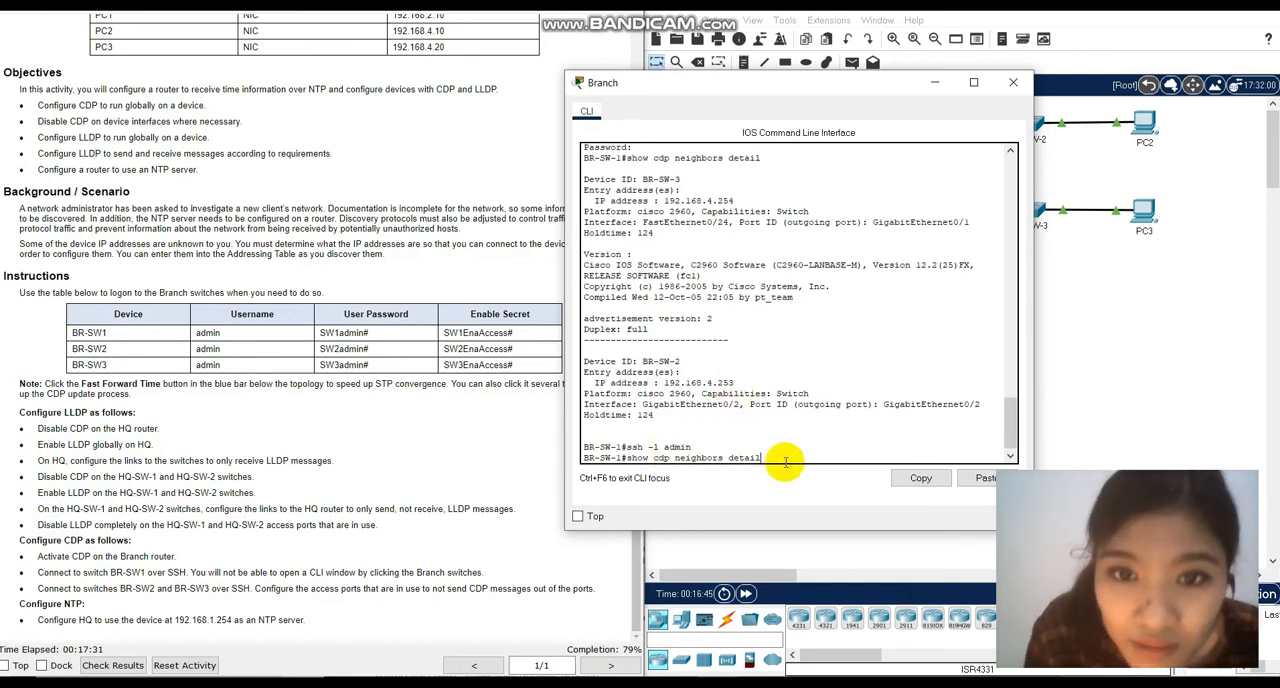
key("Up")
key("Down")
key("Down")
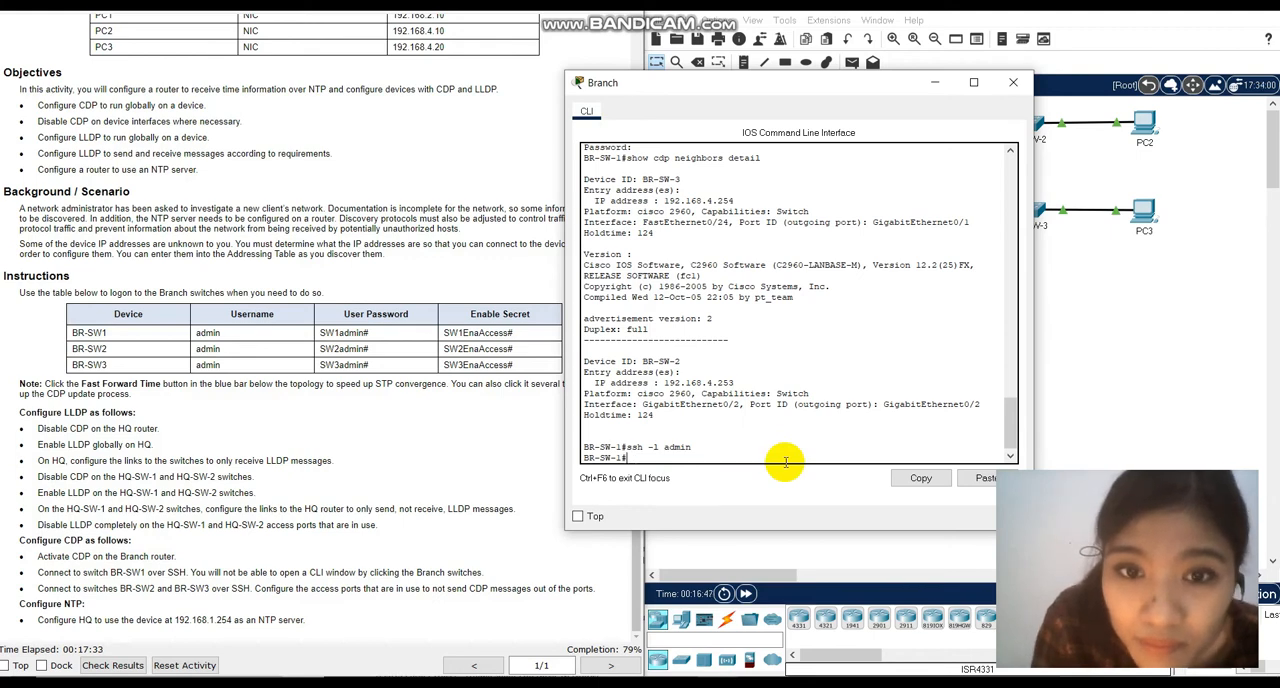
Open an SSH session from BR-SW-1 to BR-SW-2 with ssh -l admin 192.168.4.253.
type("ssh -l ad")
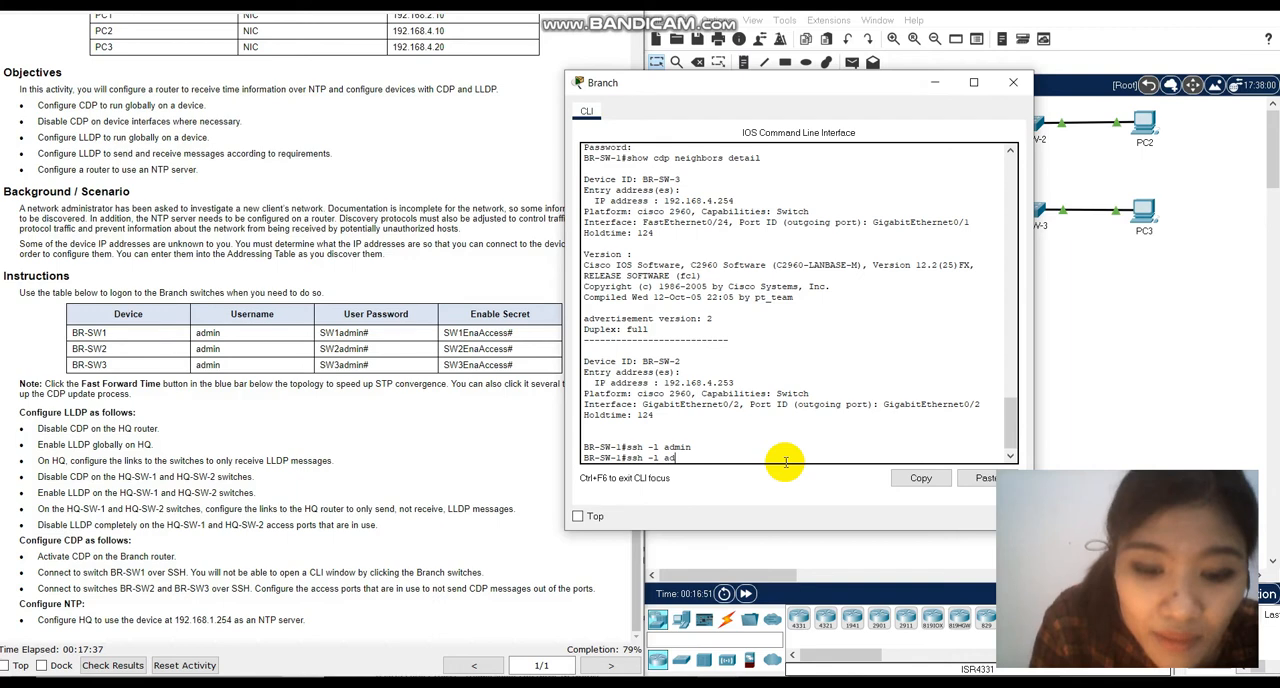
type("min")
right_click(765, 452)
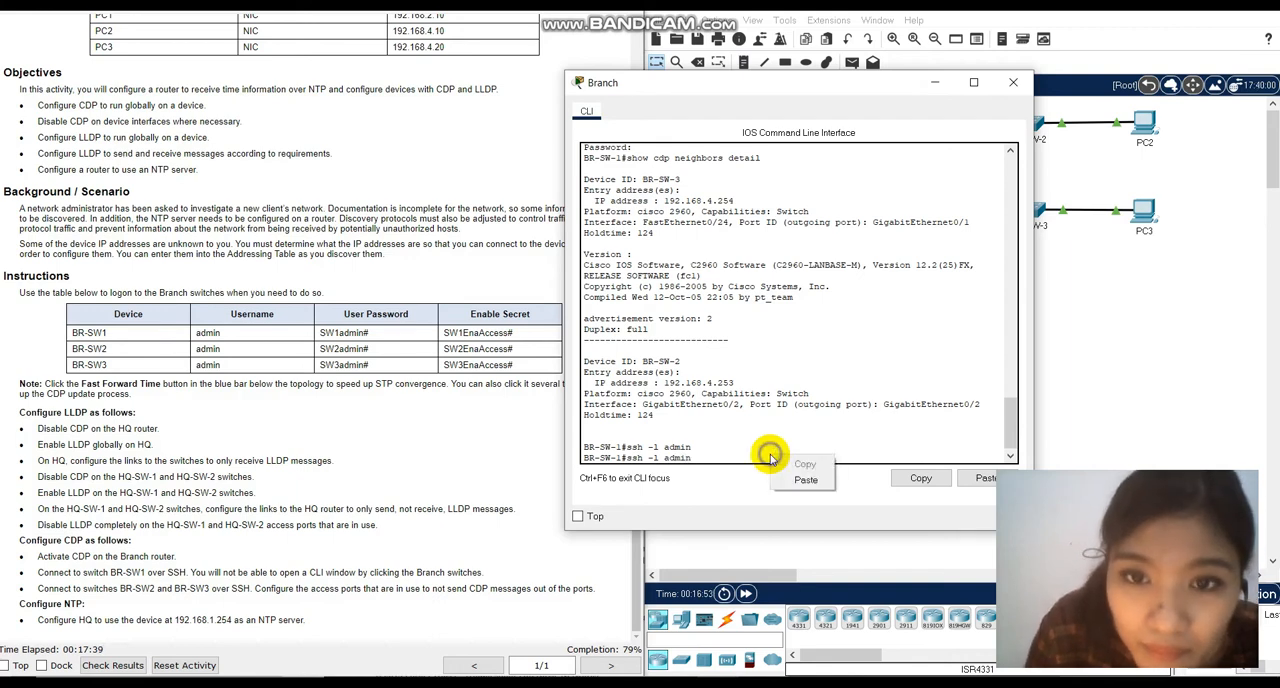
left_click(787, 477)
key("BackSpace")
key("BackSpace")
key("BackSpace")
key("BackSpace")
key("BackSpace")
key("BackSpace")
key("BackSpace")
key("BackSpace")
key("BackSpace")
key("BackSpace")
key("BackSpace")
key("BackSpace")
key("BackSpace")
type("192.168.4.")
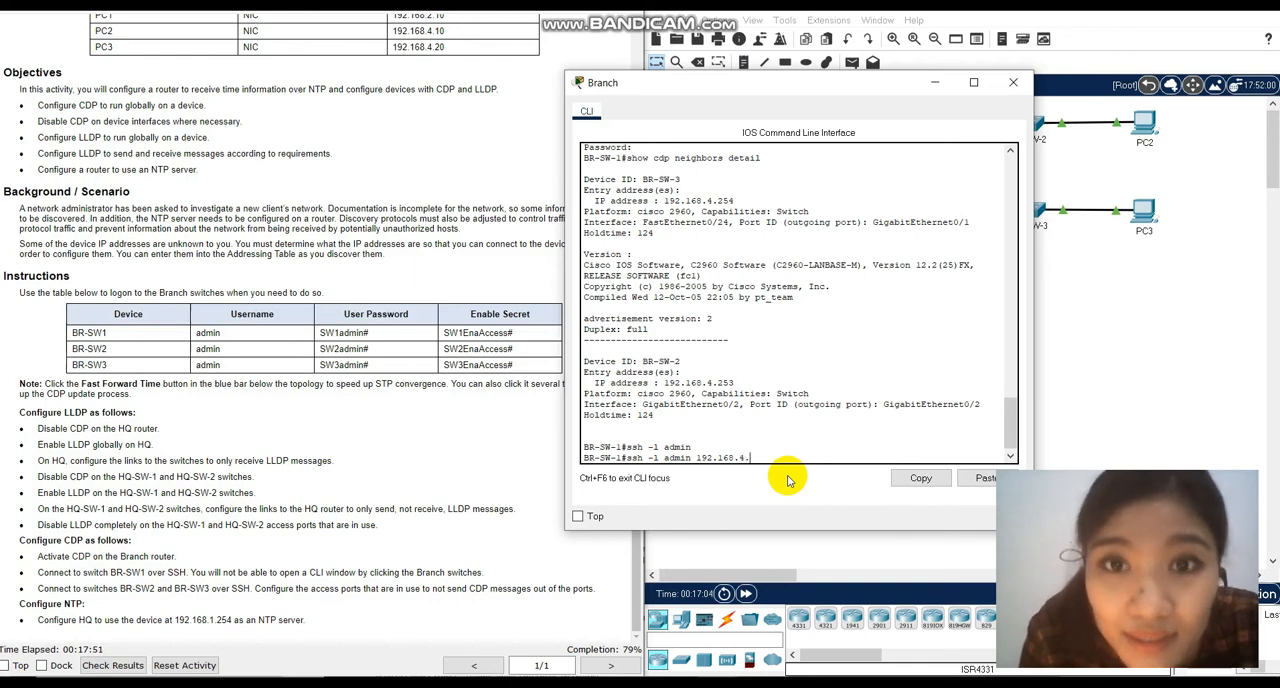
type("253")
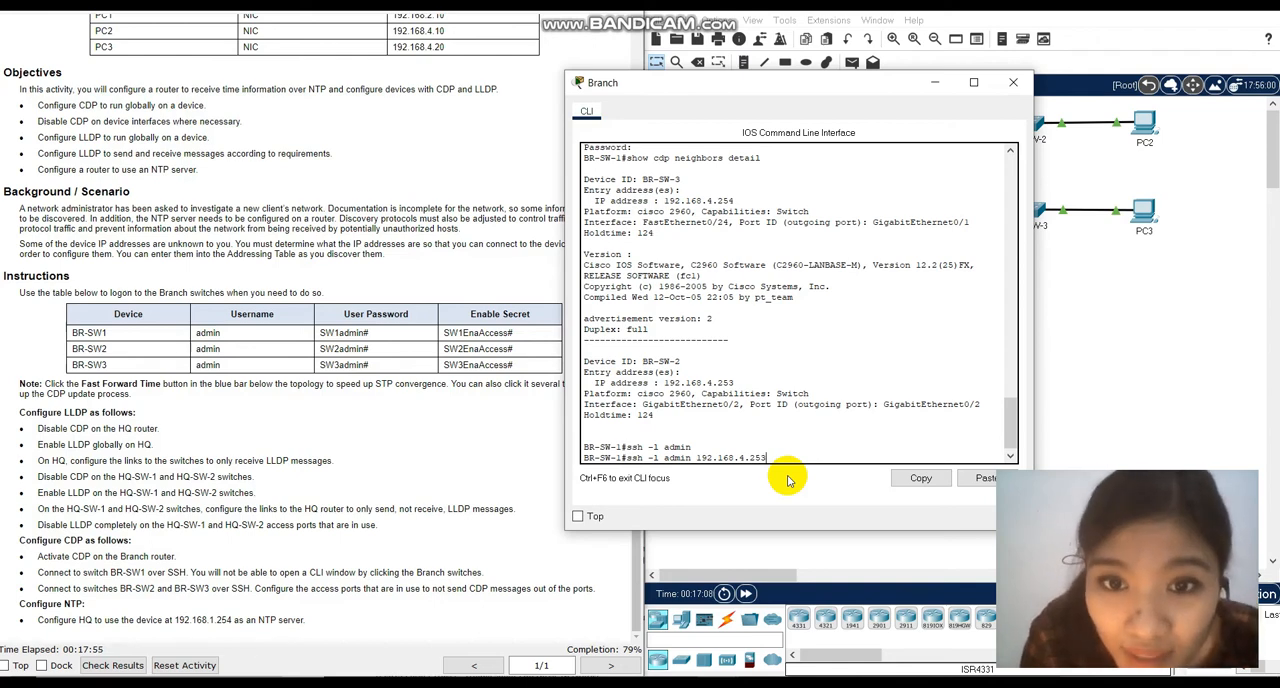
key("Return")
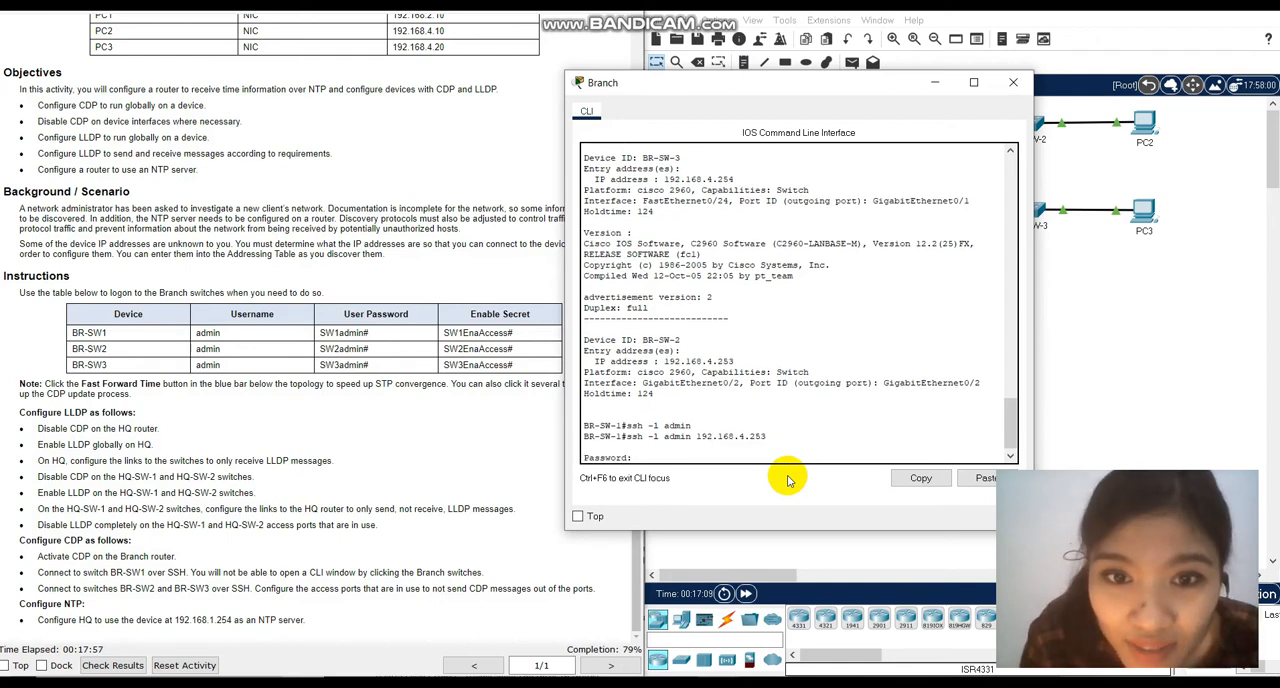
Log in to BR-SW-2 by copying its user password from the instructions table into the password prompt.
left_click_drag(318, 348, 366, 349)
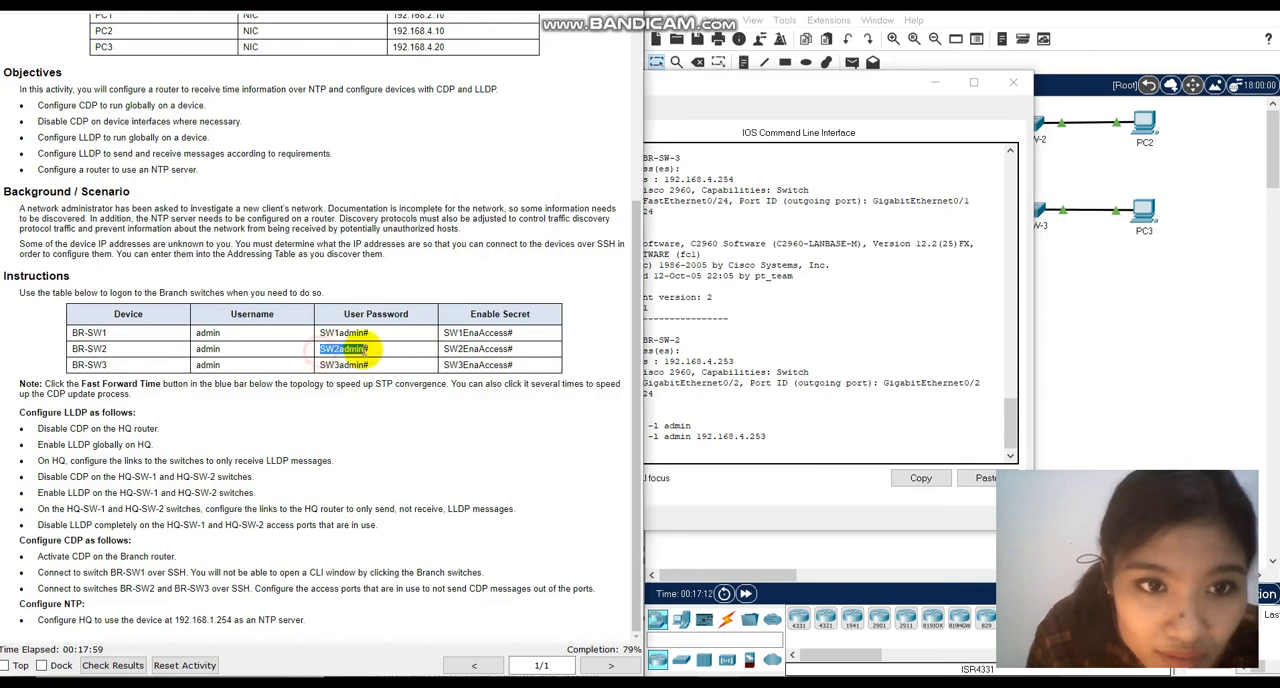
left_click(720, 441)
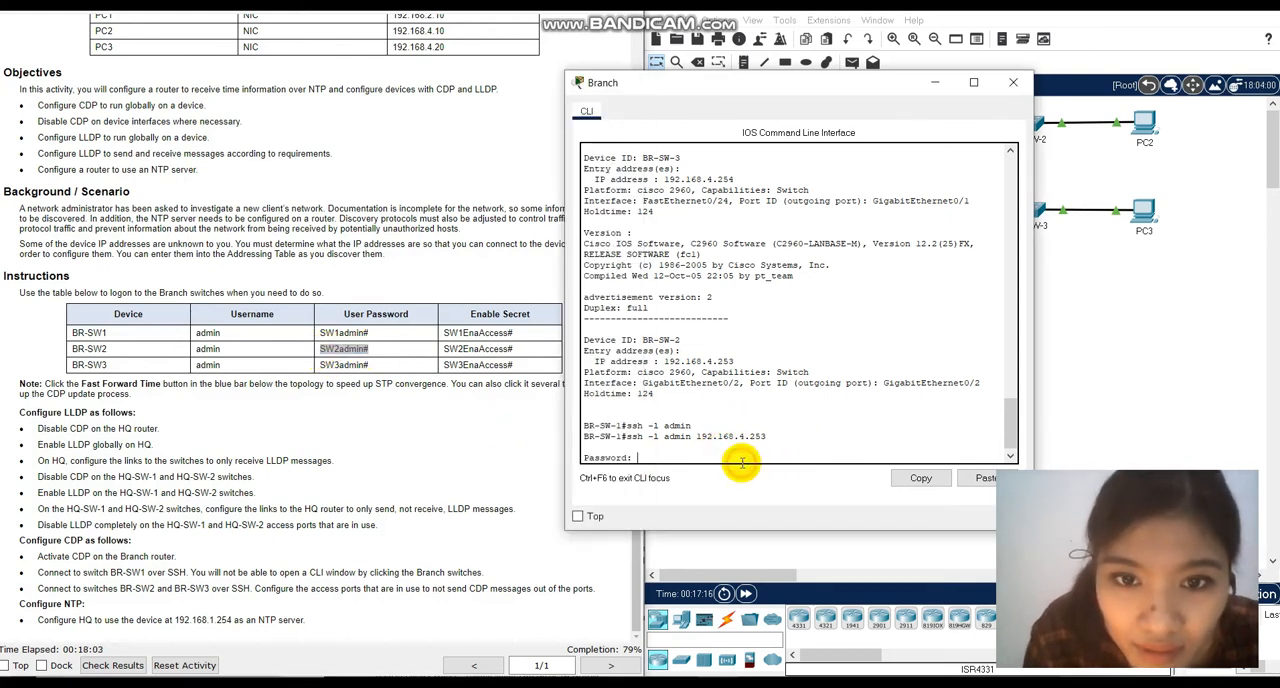
right_click(742, 465)
left_click(770, 490)
key("Return")
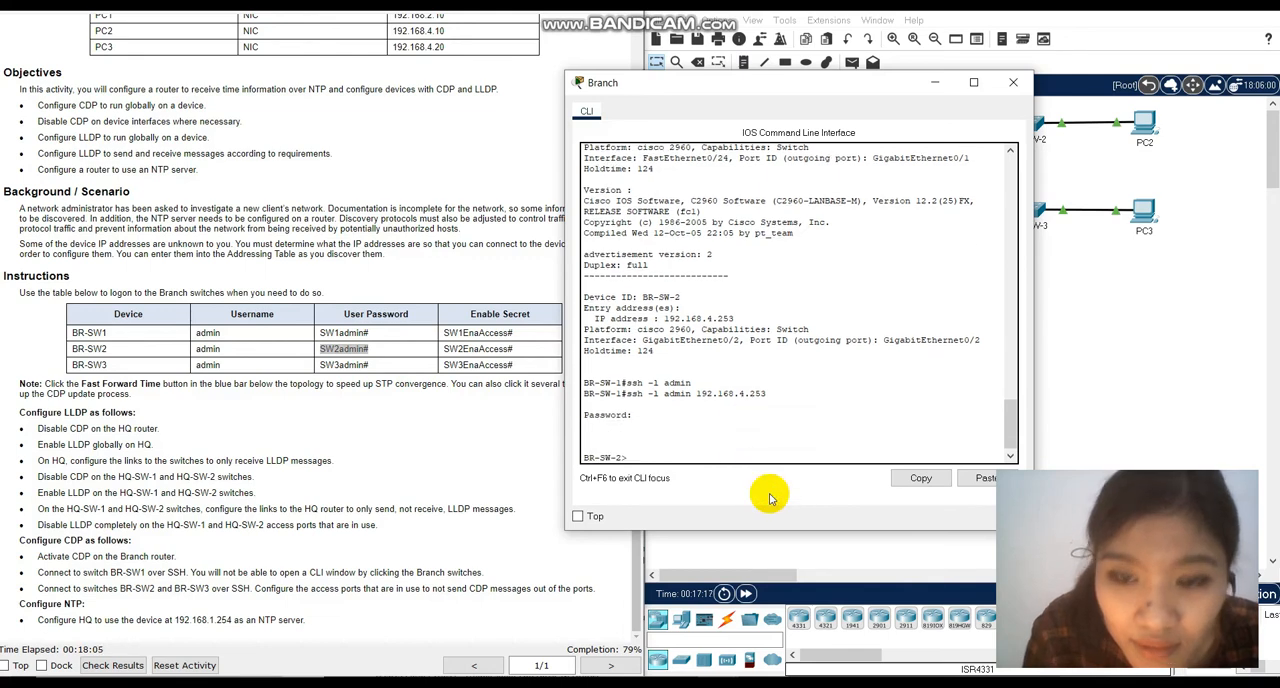
Enter privileged EXEC mode on BR-SW-2 with enable, supplying the enable secret from the instructions table.
type("enabl")
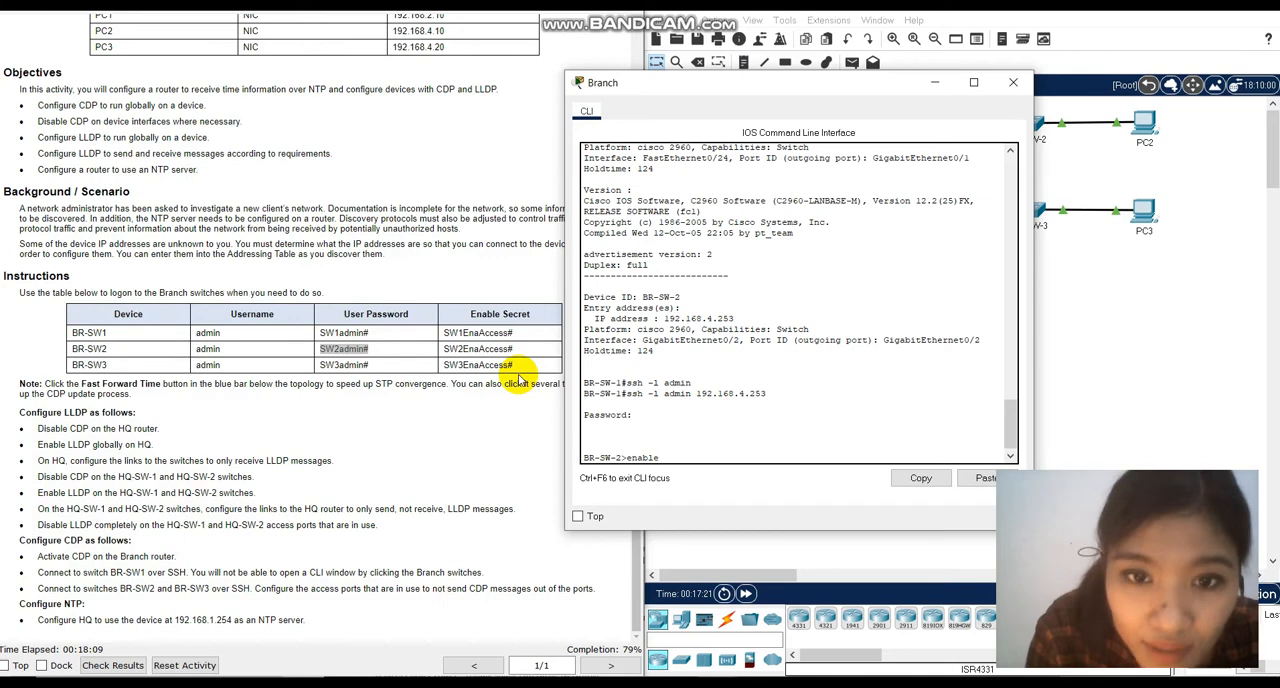
type("e")
key("Return")
left_click_drag(443, 348, 515, 352)
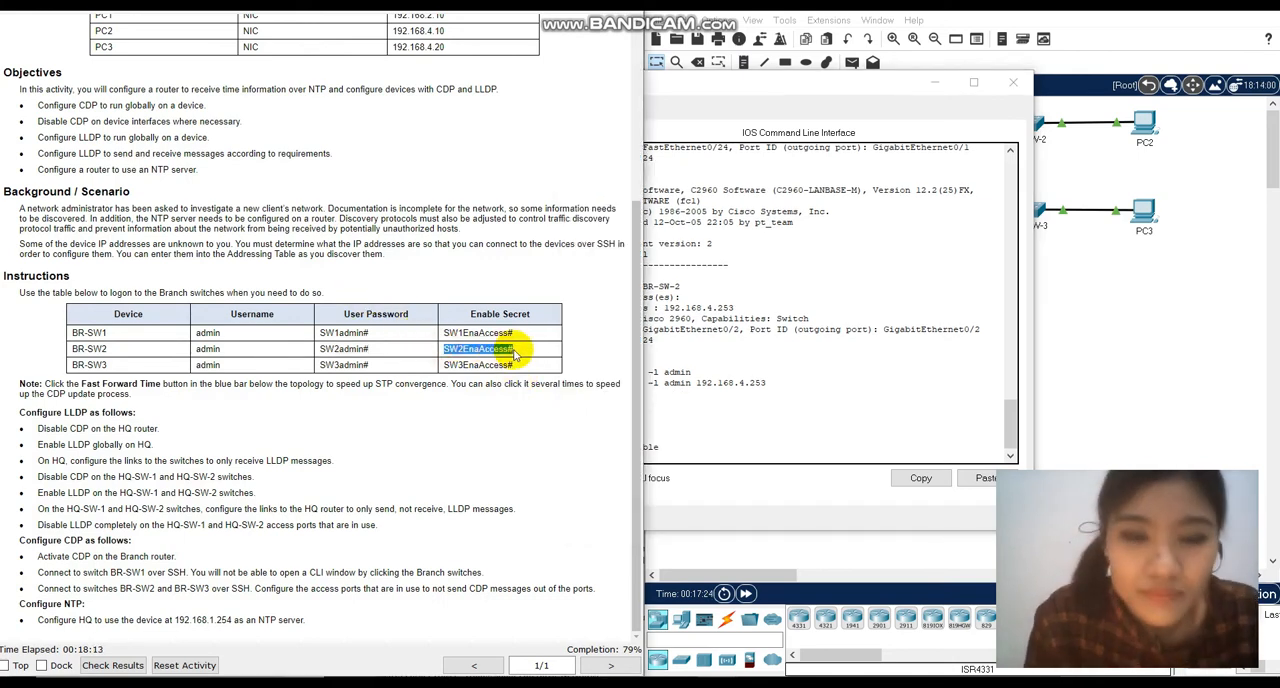
left_click(665, 450)
right_click(690, 462)
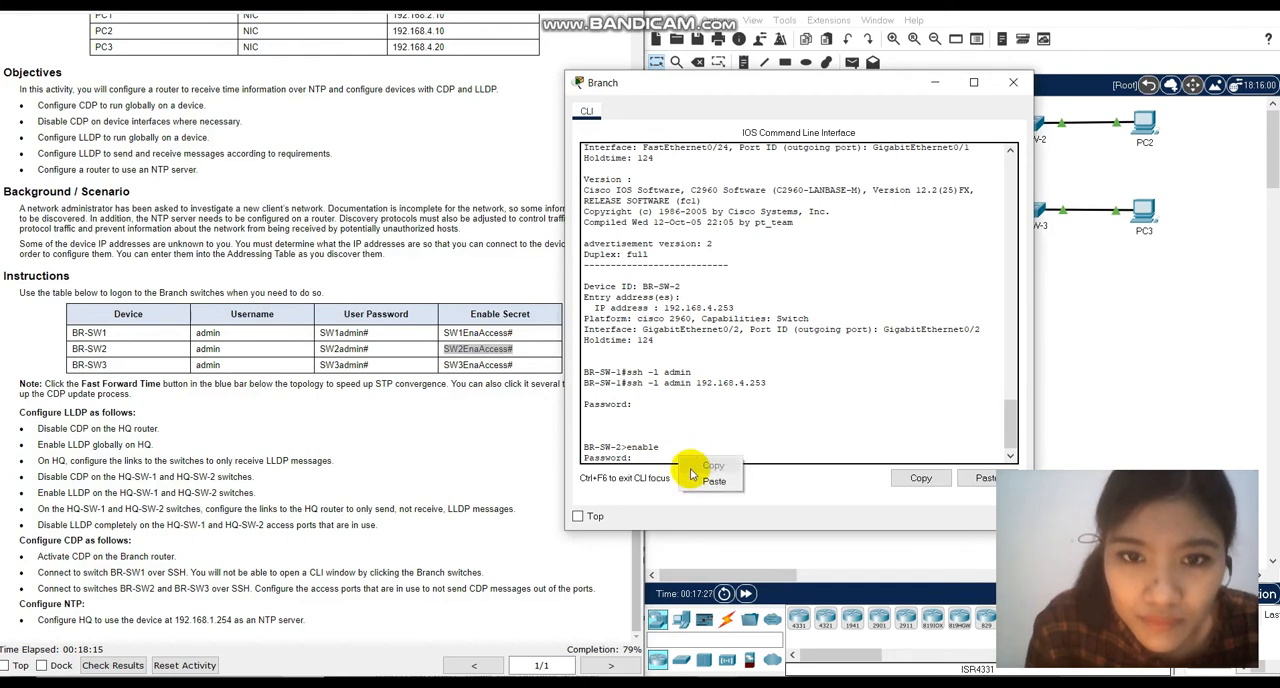
left_click(713, 481)
key("Return")
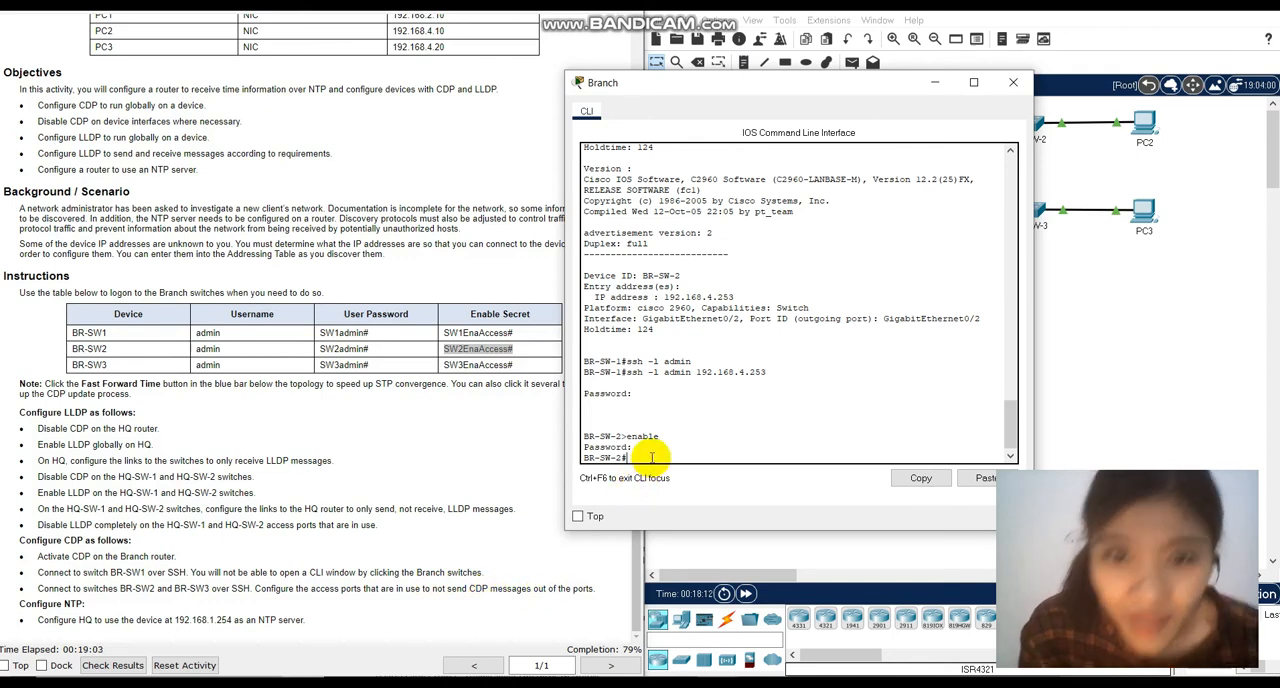
Run show ip interface brief on BR-SW-2 to check which access ports are in use, and end the listing.
type("show")
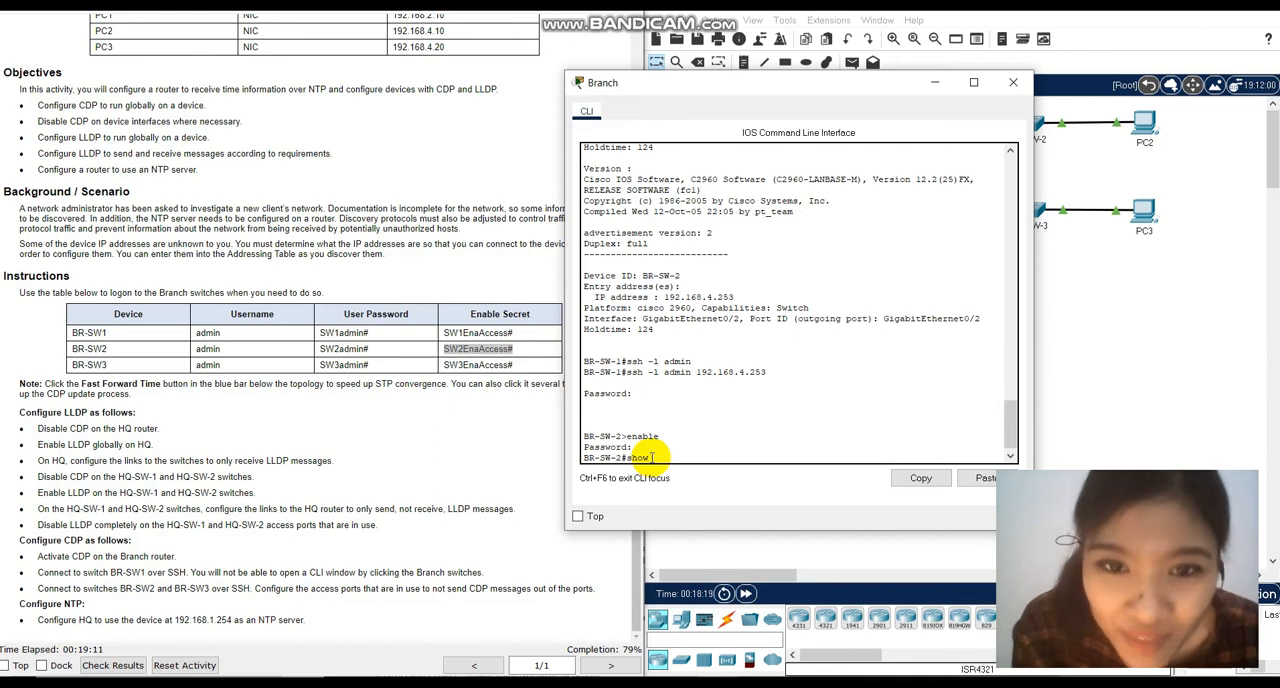
type("l")
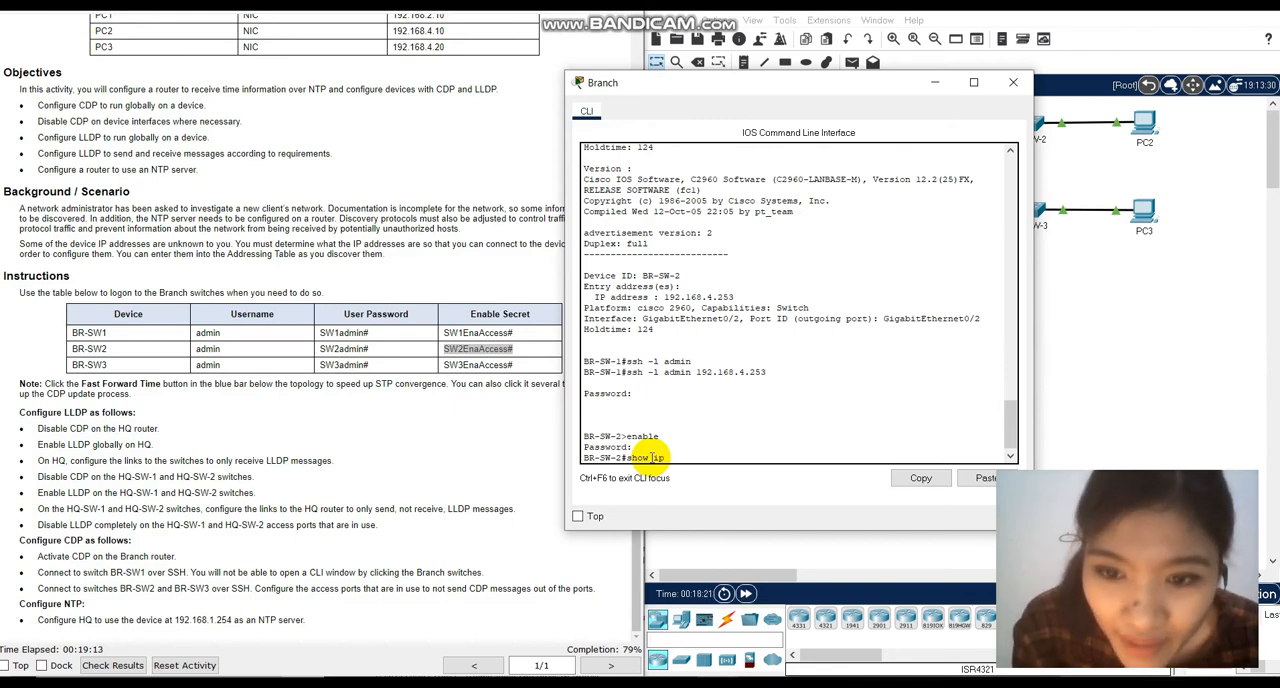
type("p inter")
type("fa")
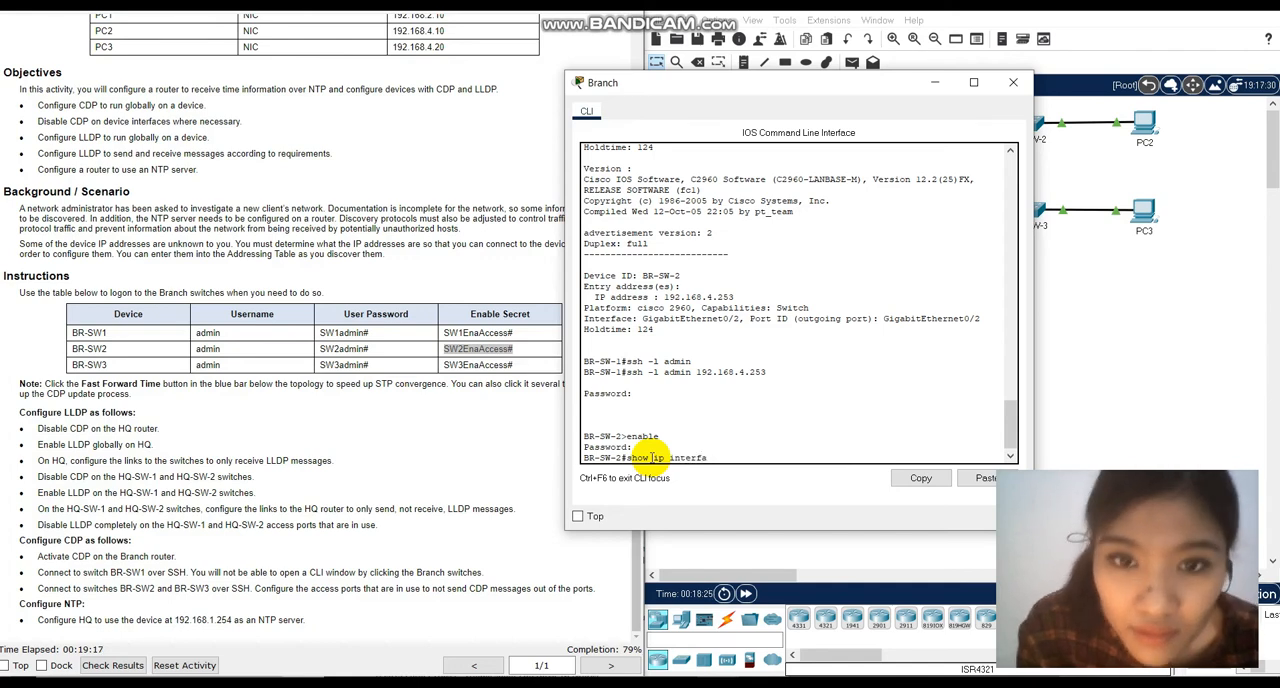
type("ce brief")
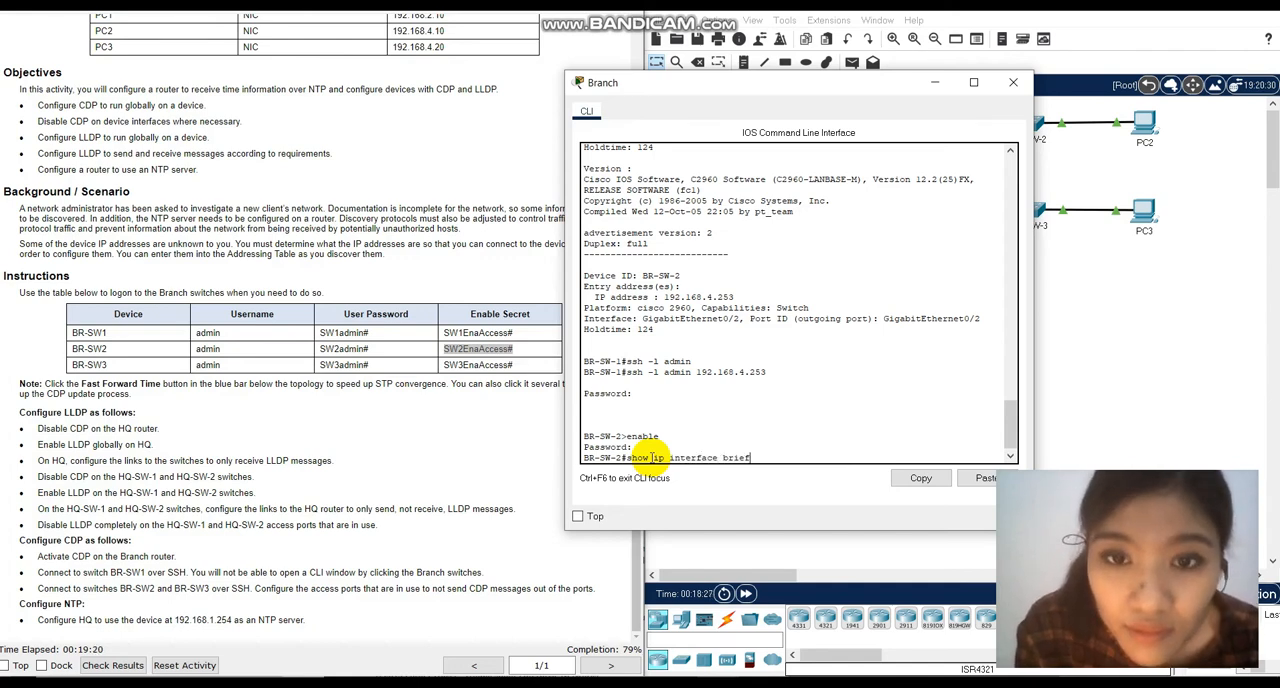
key("Return")
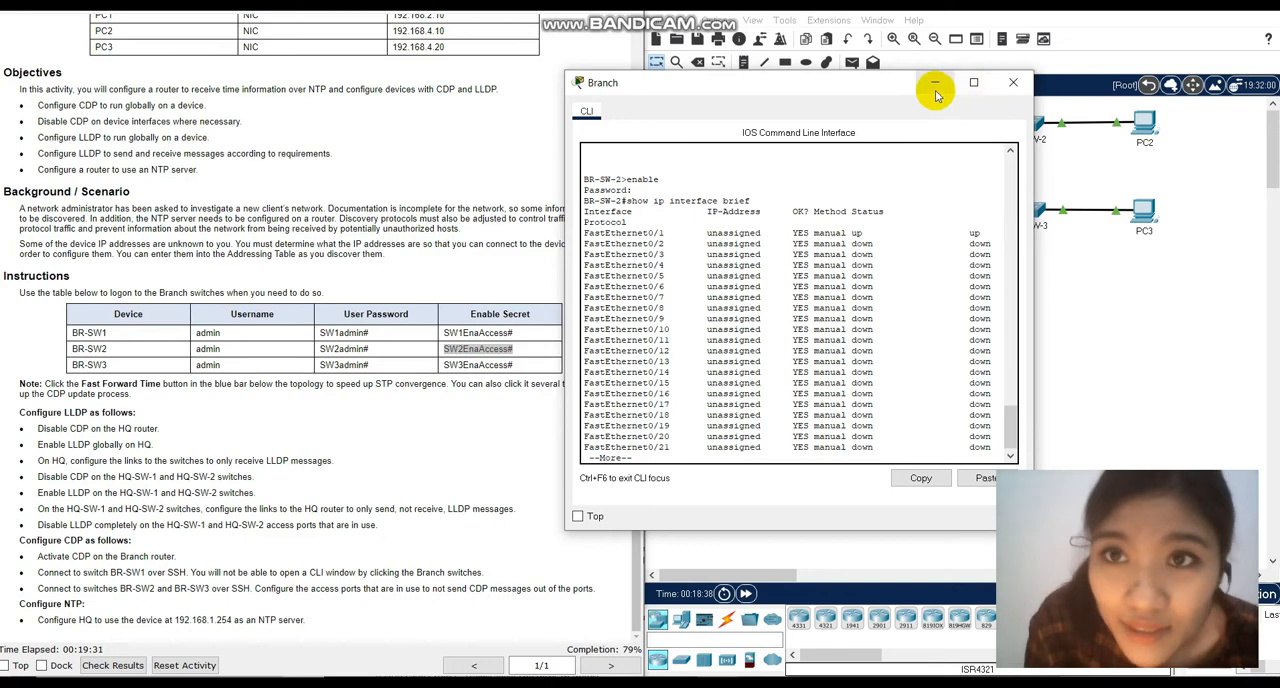
key("q")
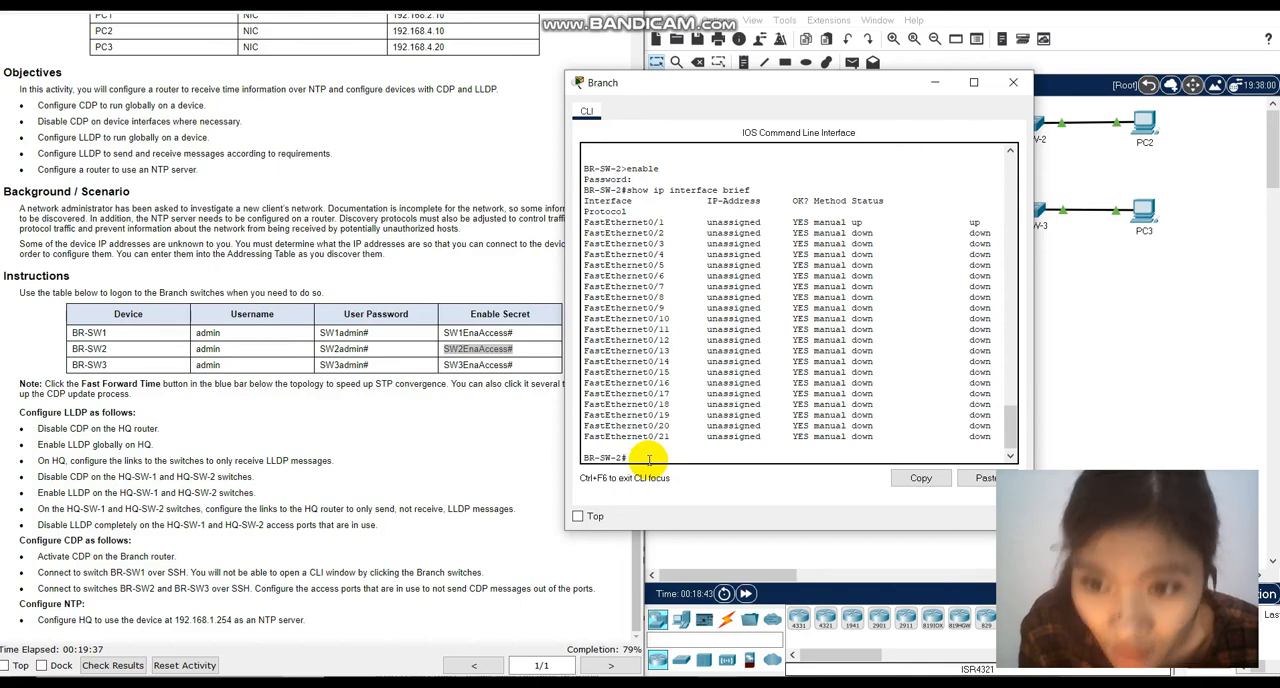
Disable CDP on BR-SW-2's FastEthernet0/1 interface with no cdp enable and return to privileged EXEC mode.
type("conf t")
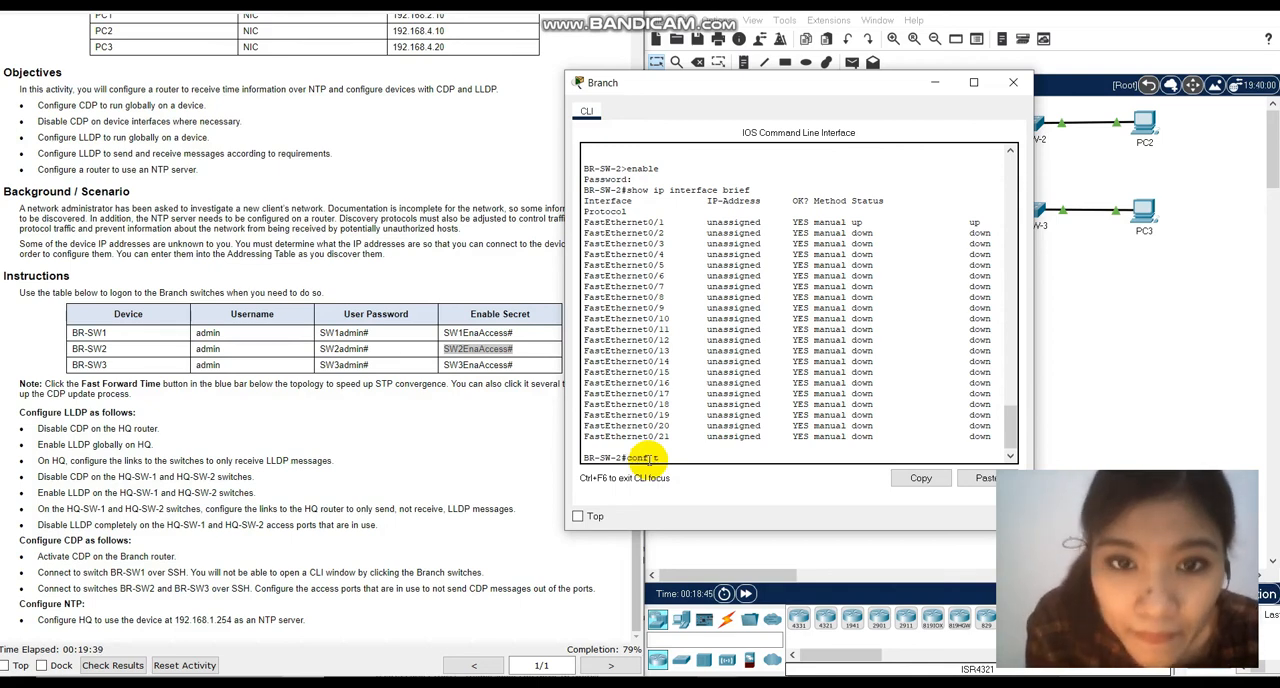
key("Return")
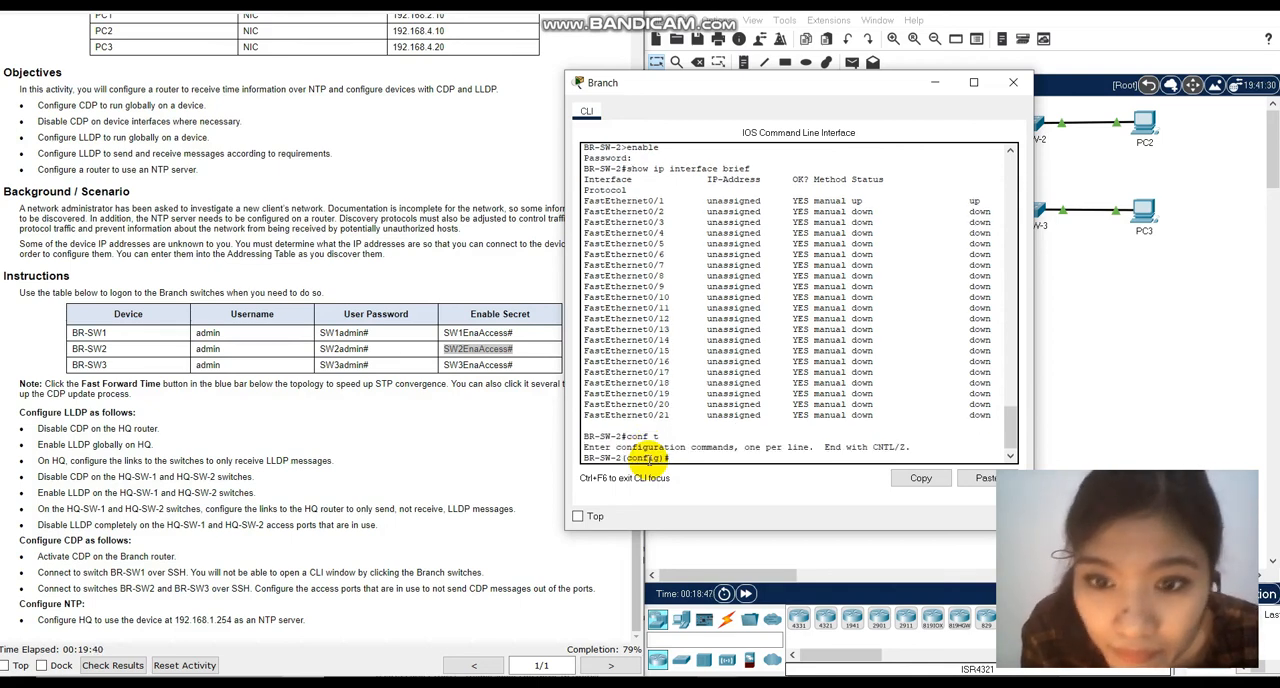
type("int fa0/1")
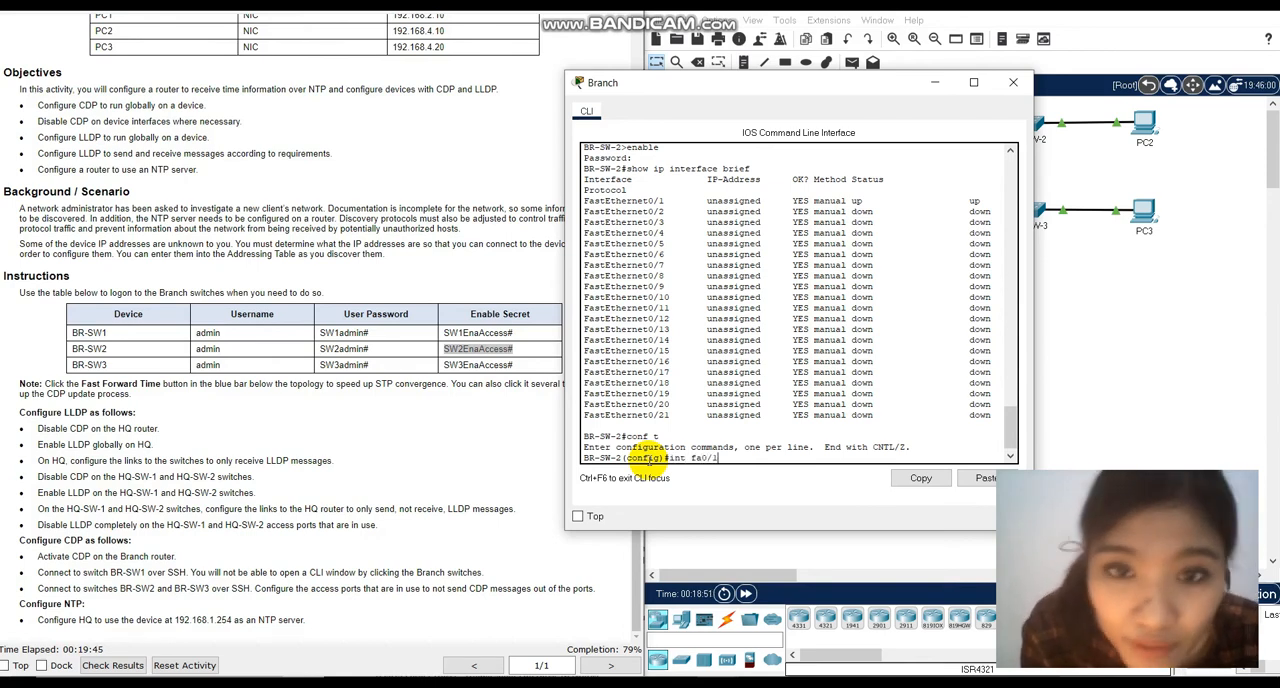
key("Return")
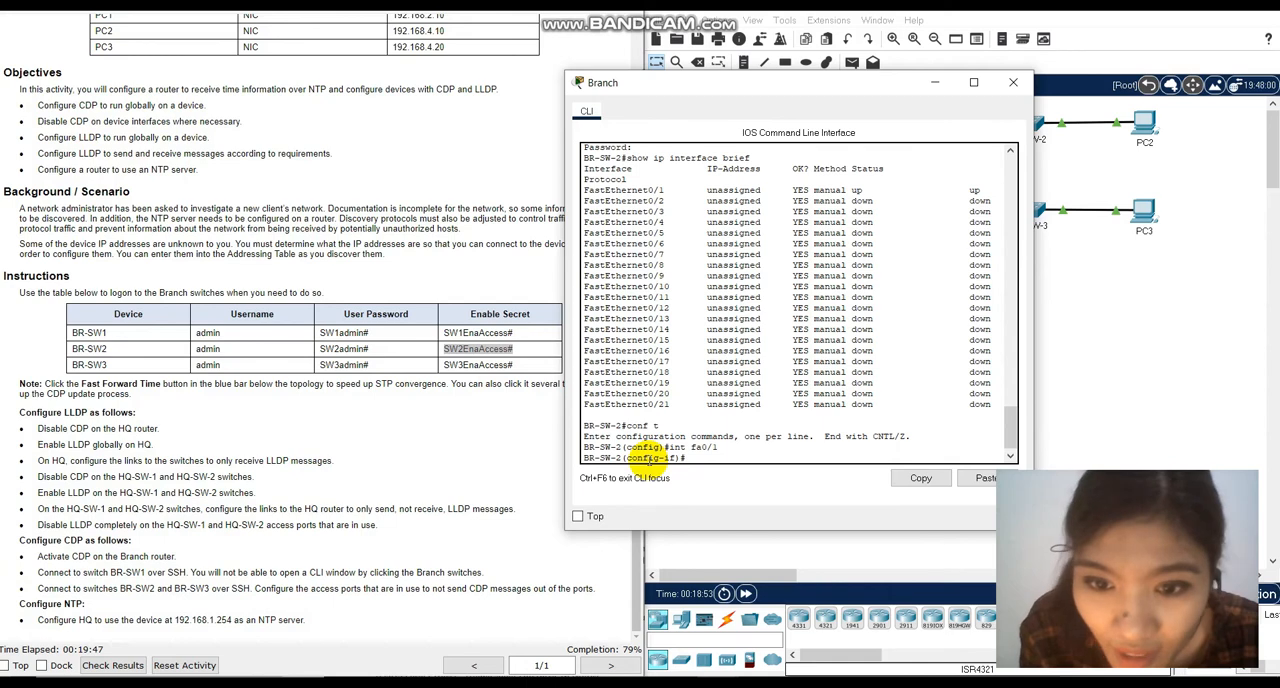
type("no cdp enab")
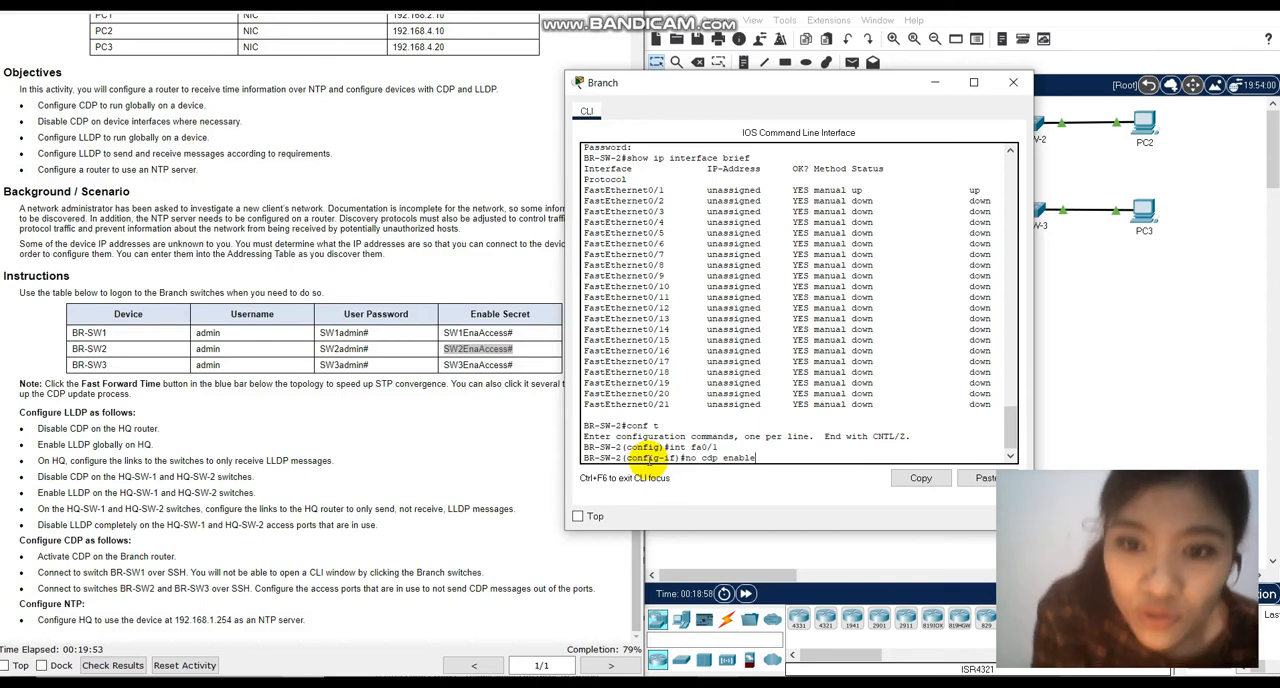
type("le")
key("Return")
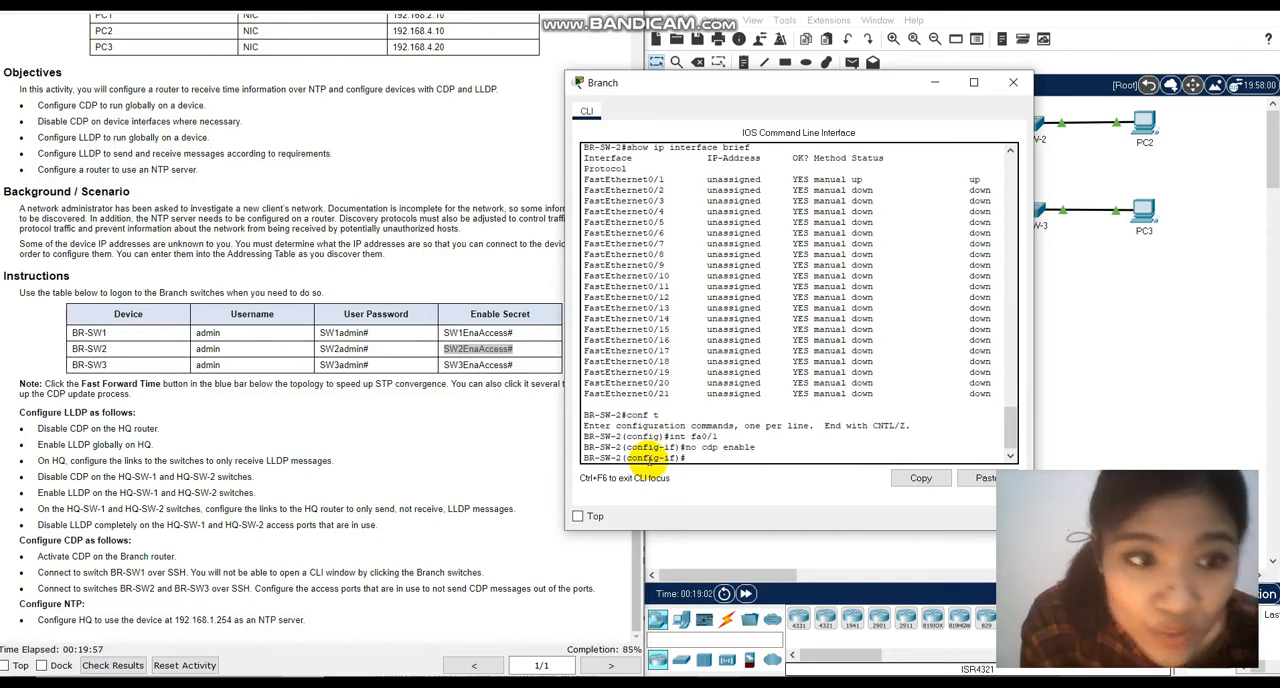
type("en")
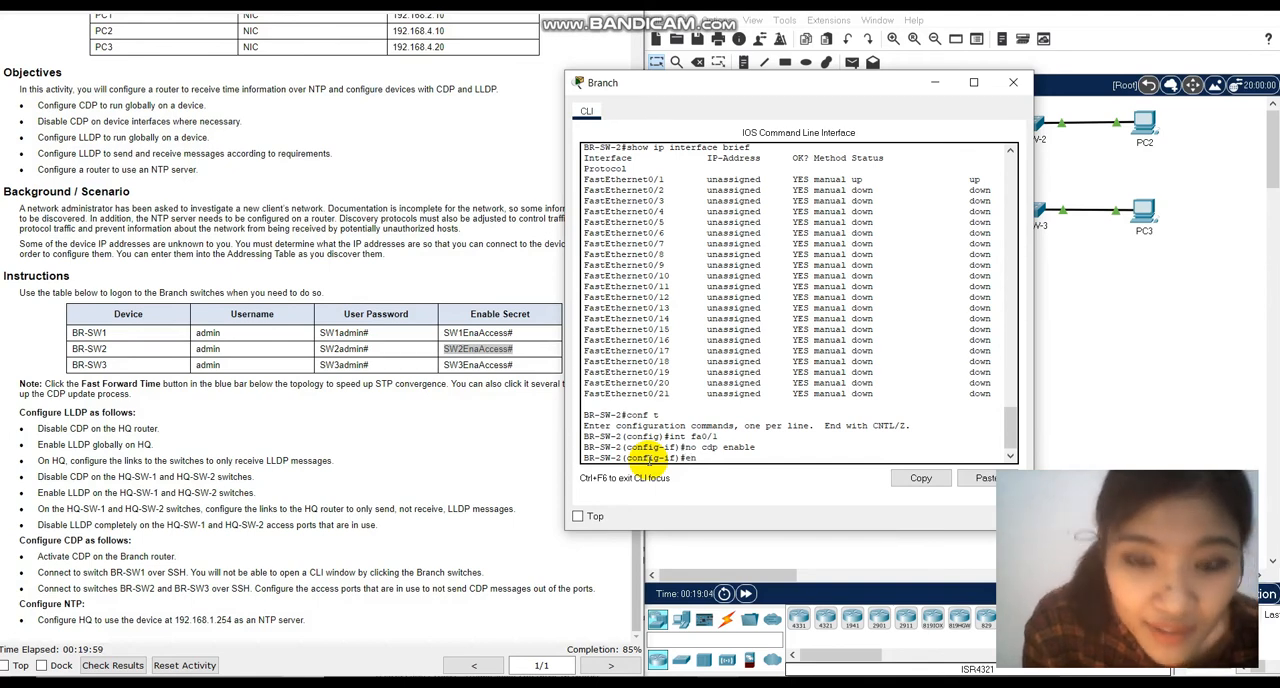
key("BackSpace")
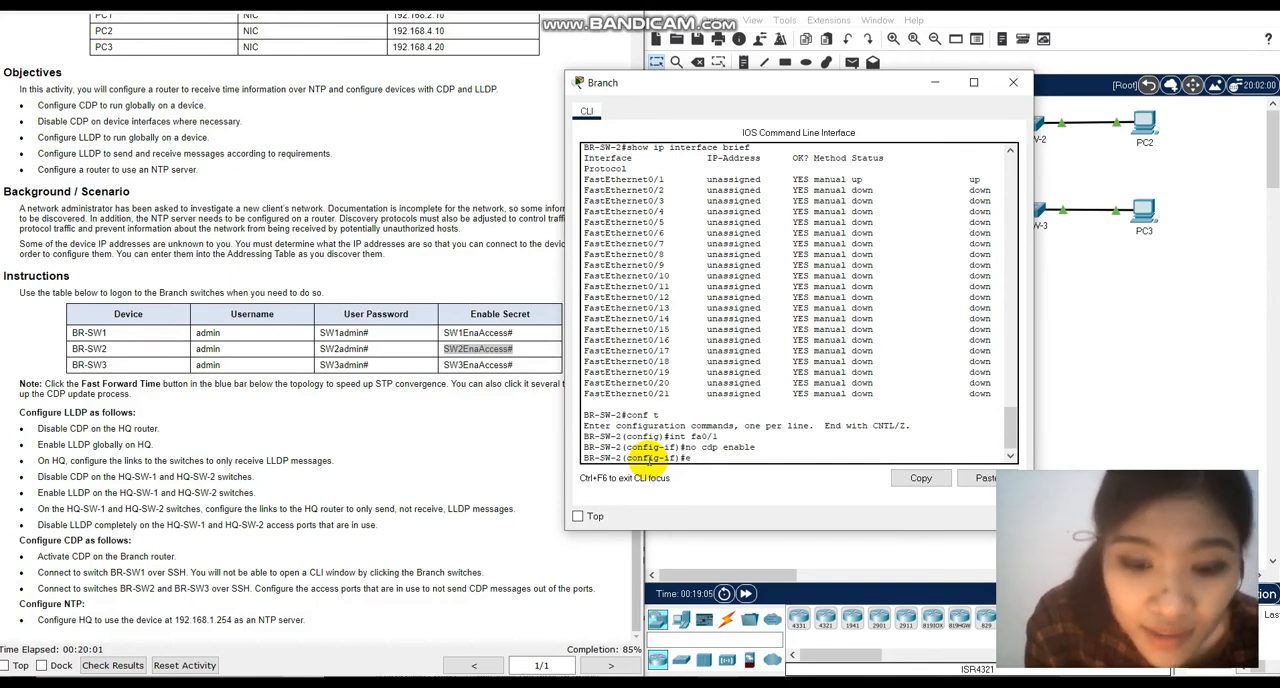
type("d")
key("Return")
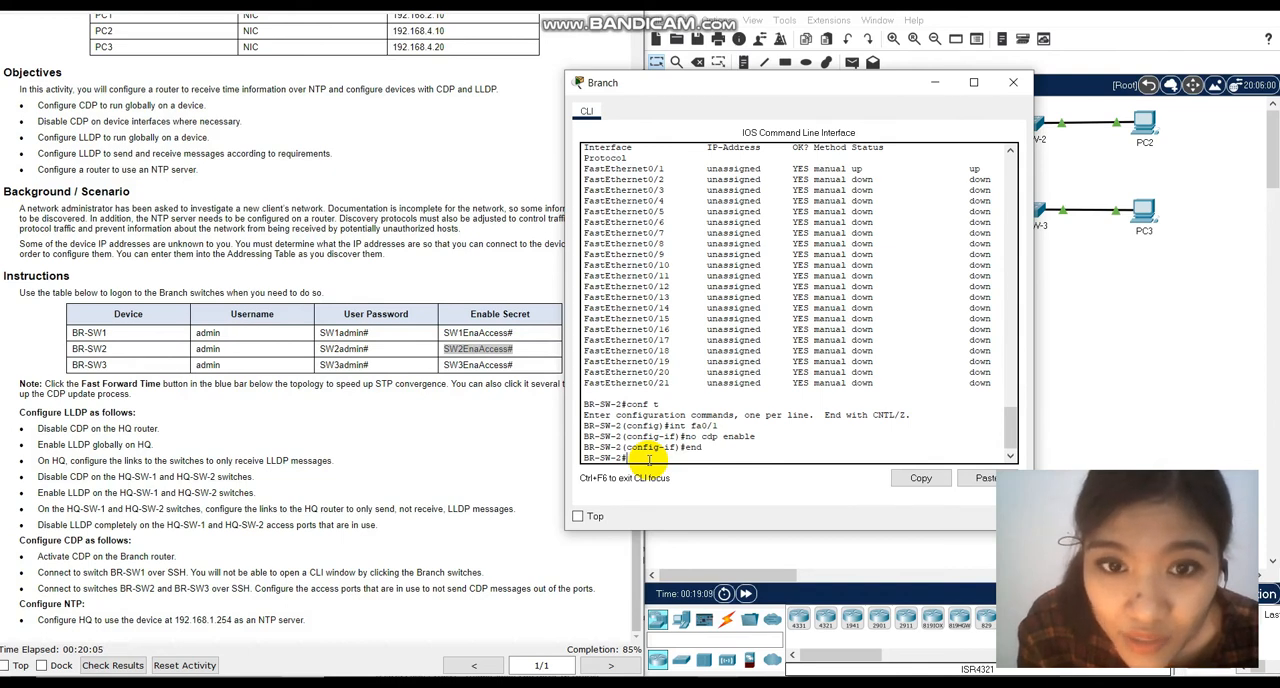
Start an SSH session from BR-SW-2 to BR-SW-3 with ssh -l admin 192.168.4.254, copying the address from the earlier CDP neighbor output.
type("ssh")
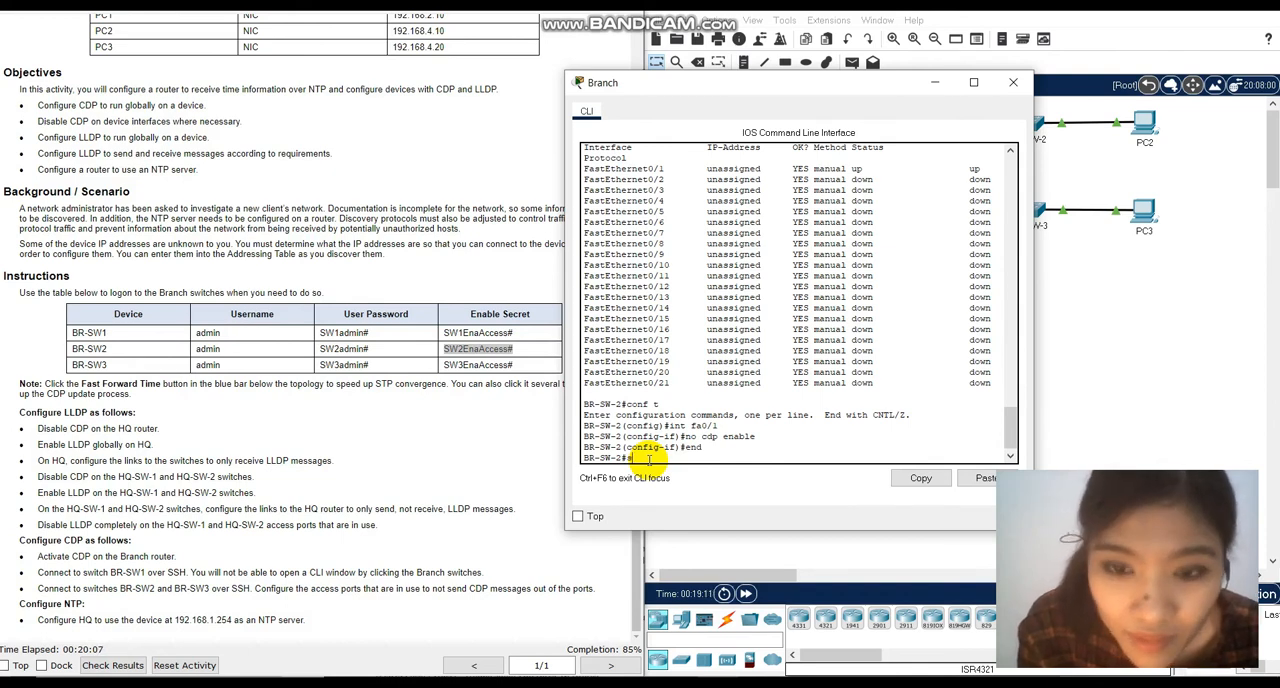
type(" -l")
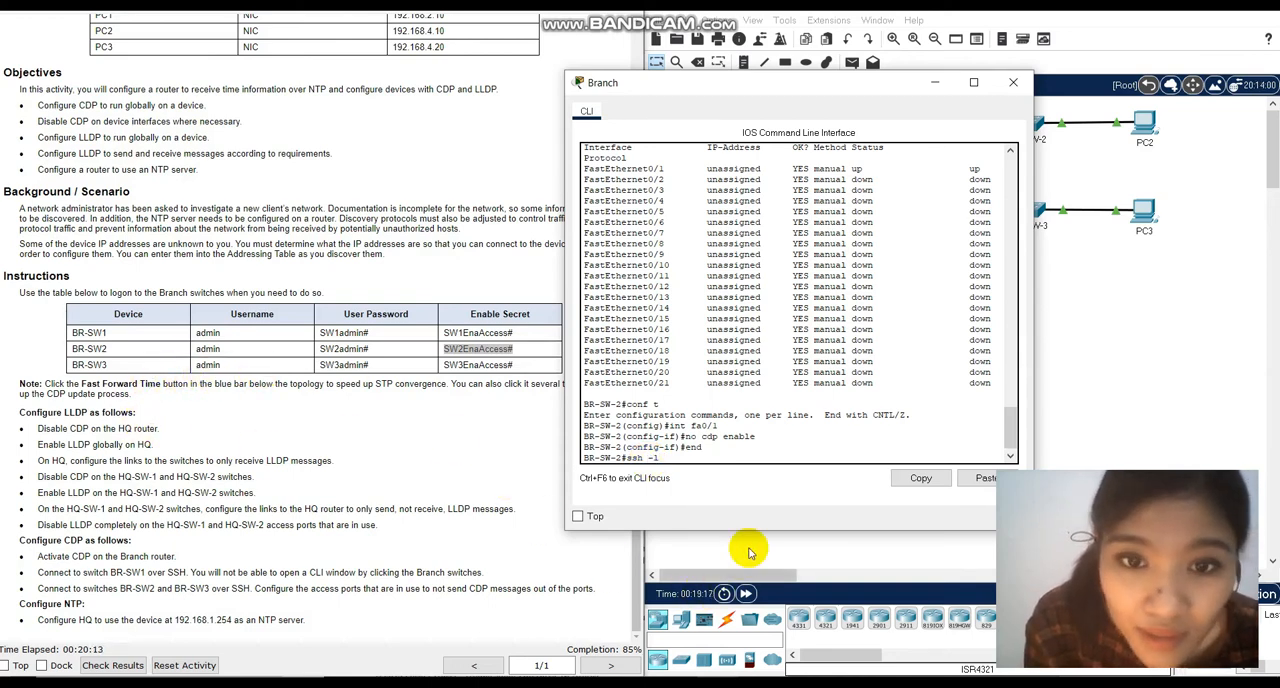
type(" admin")
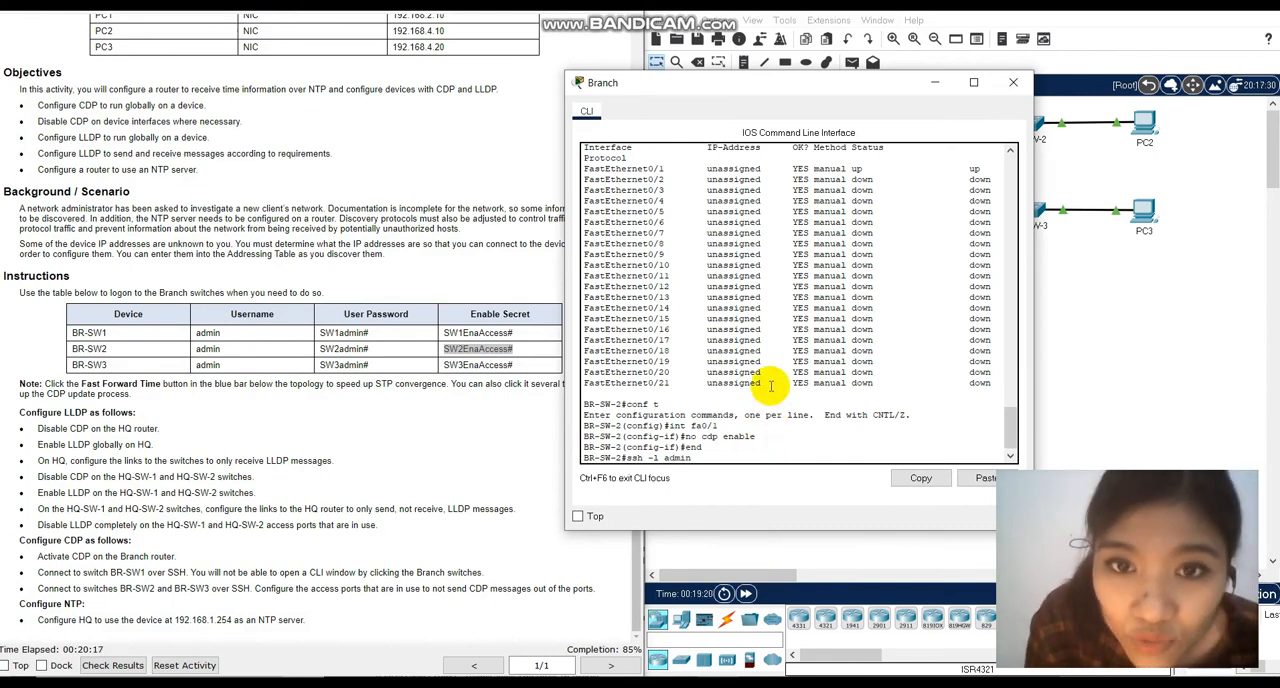
scroll(770, 386, "up", 5)
scroll(700, 262, "up", 4)
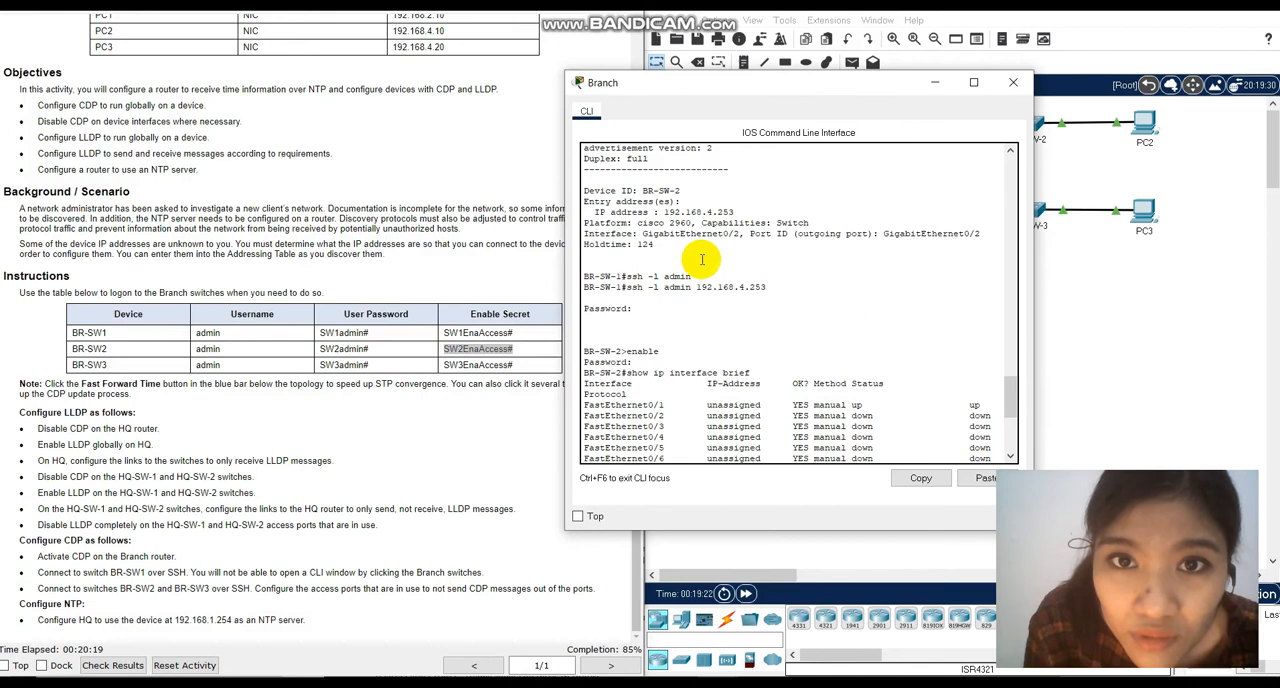
scroll(670, 224, "up", 4)
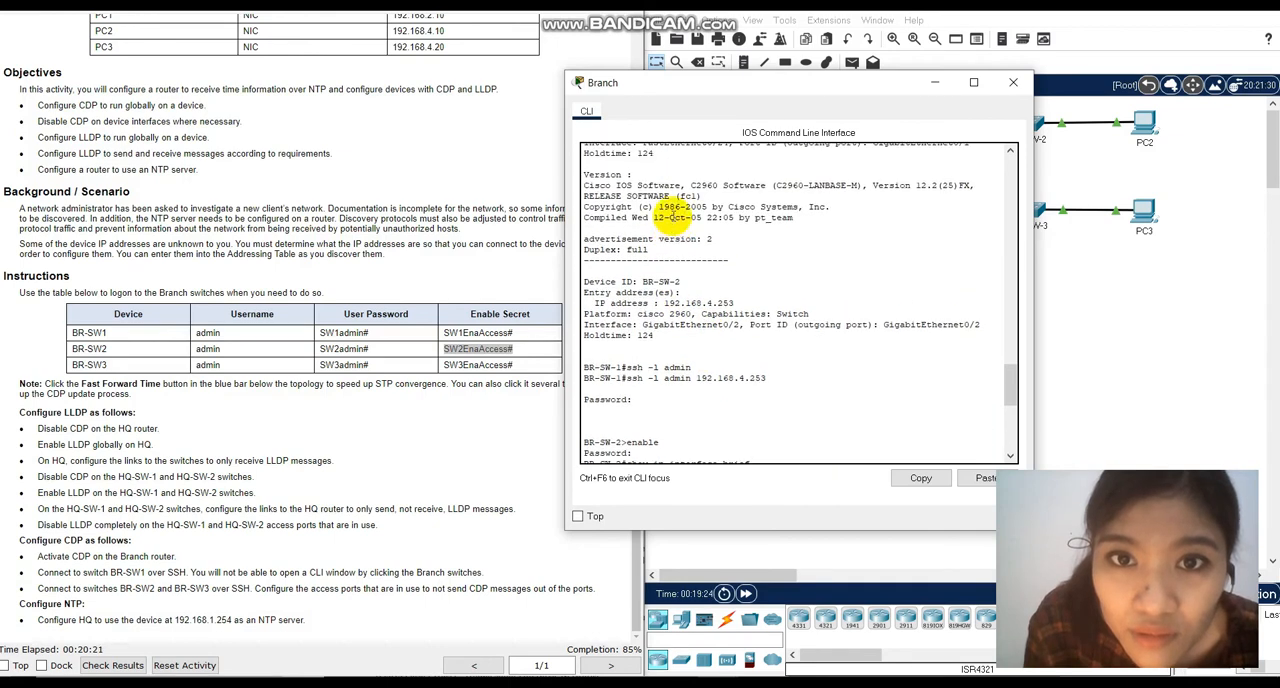
left_click_drag(663, 179, 735, 178)
key("ctrl+c")
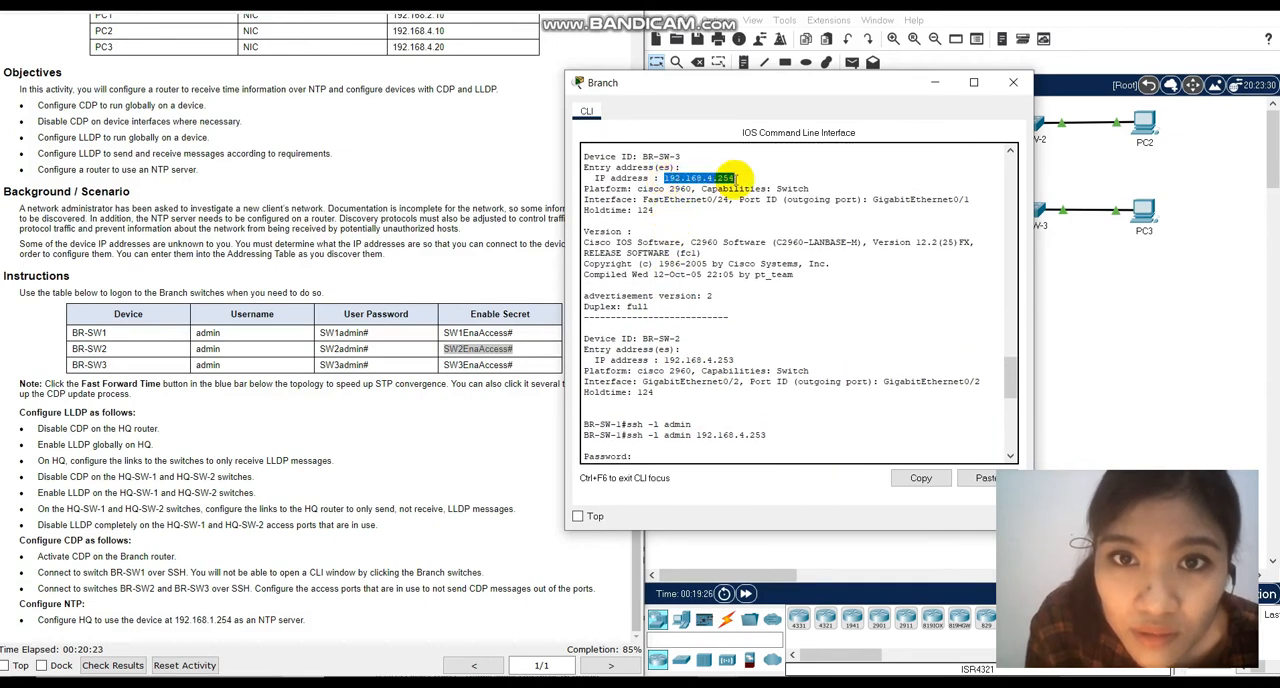
right_click(735, 177)
left_click(745, 181)
scroll(725, 190, "down", 11)
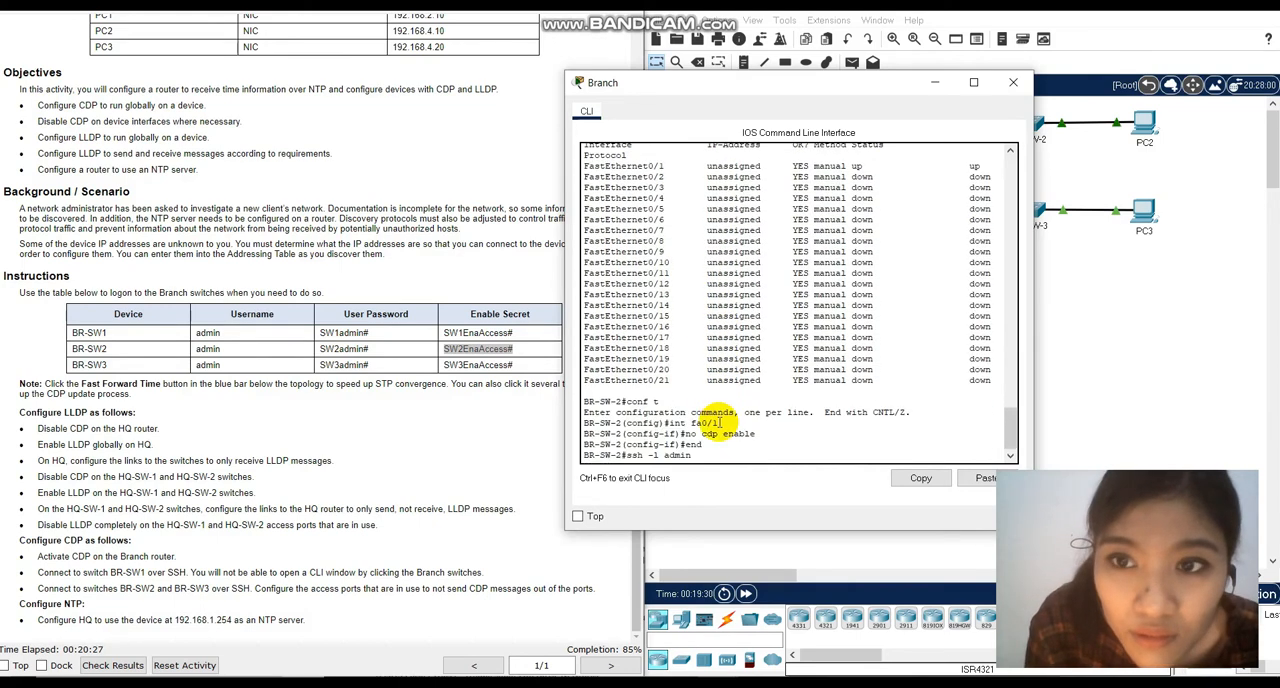
right_click(708, 456)
left_click(728, 479)
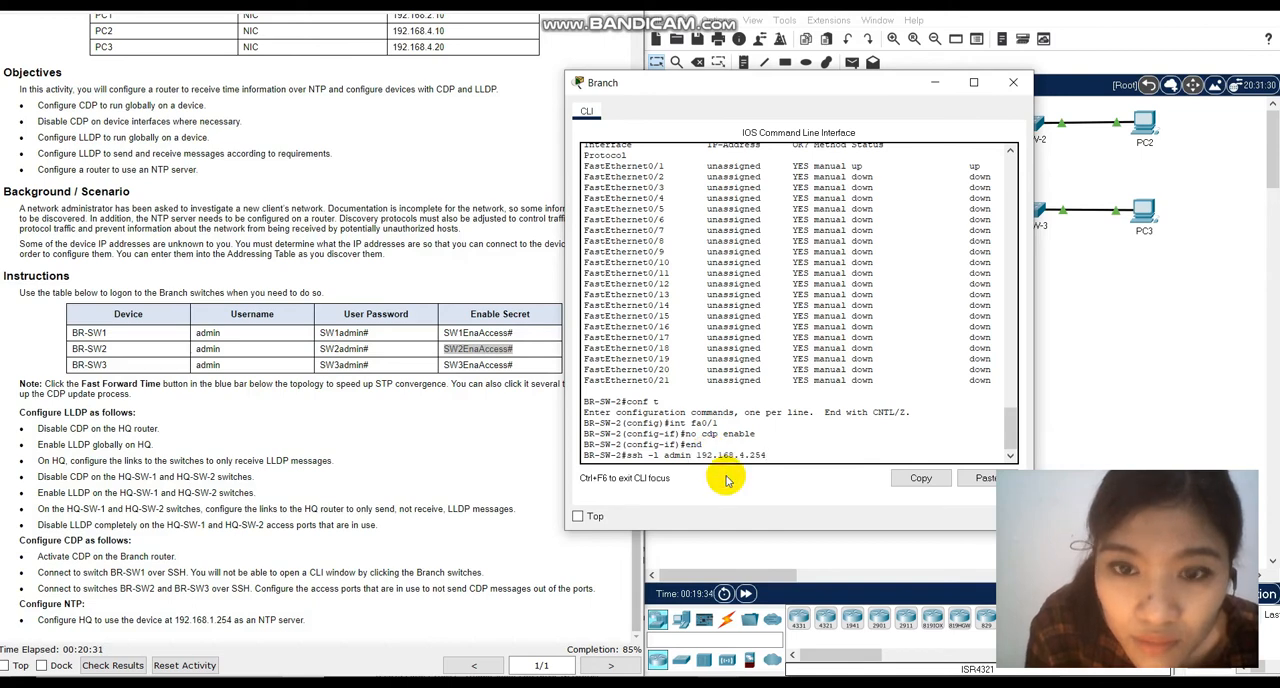
key("Return")
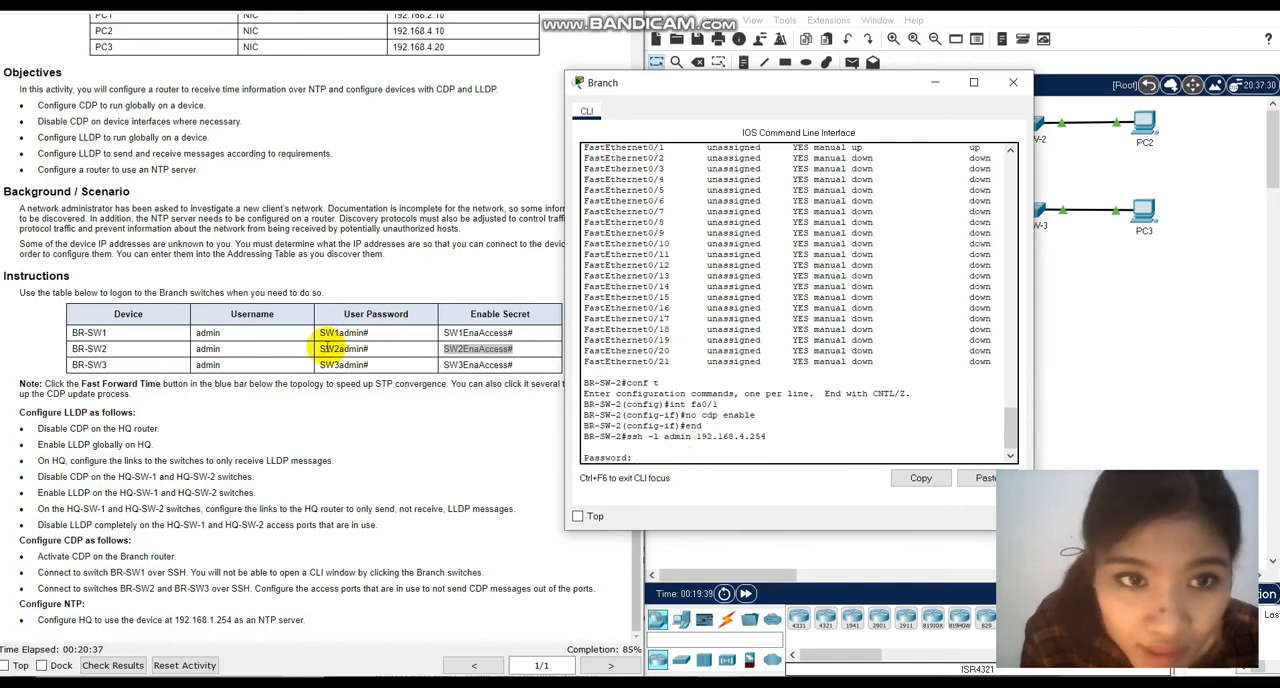
Log in to BR-SW-3 by copying its user password from the instructions table into the password prompt.
left_click_drag(319, 364, 375, 365)
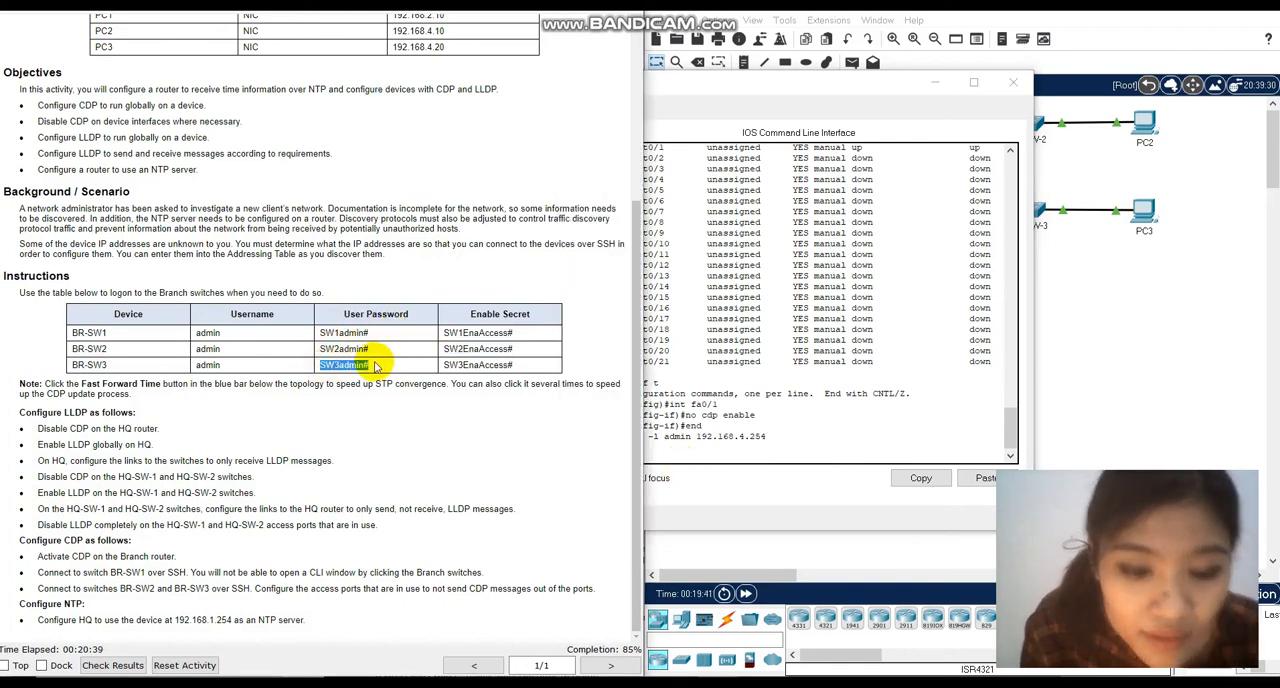
left_click(672, 460)
right_click(679, 466)
left_click(714, 487)
key("Return")
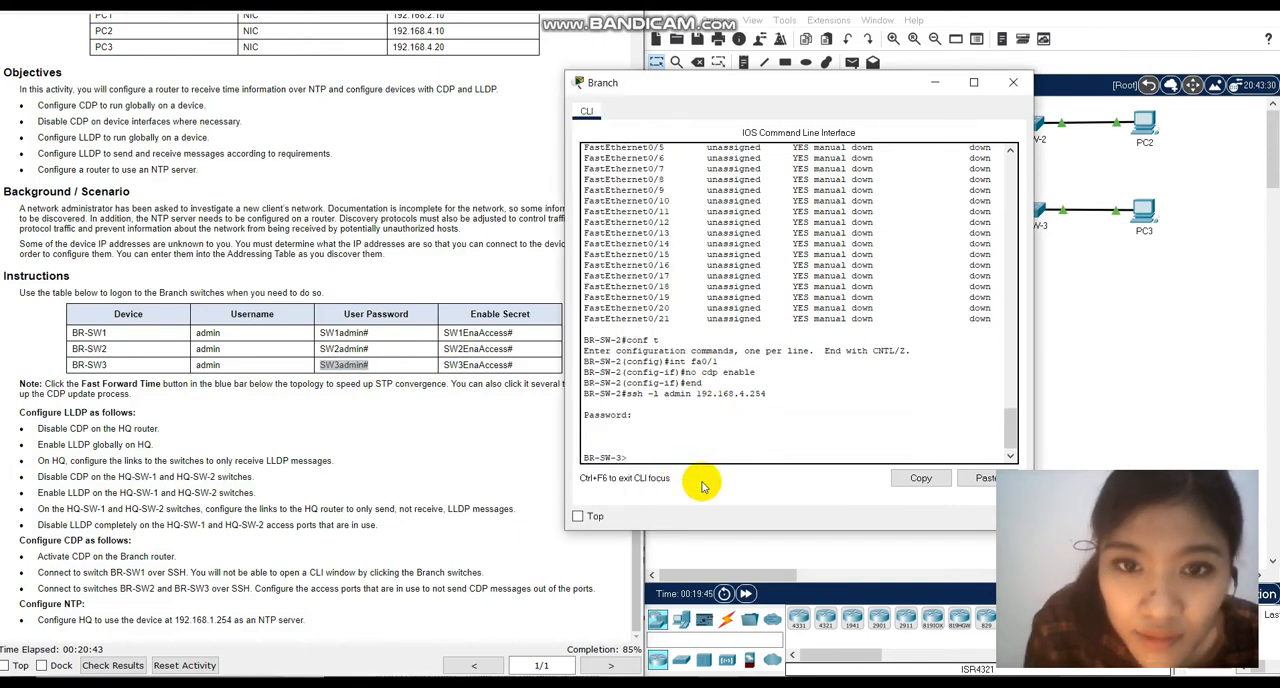
Enter privileged EXEC mode on BR-SW-3 with enable, supplying its enable secret from the instructions table.
type("enable")
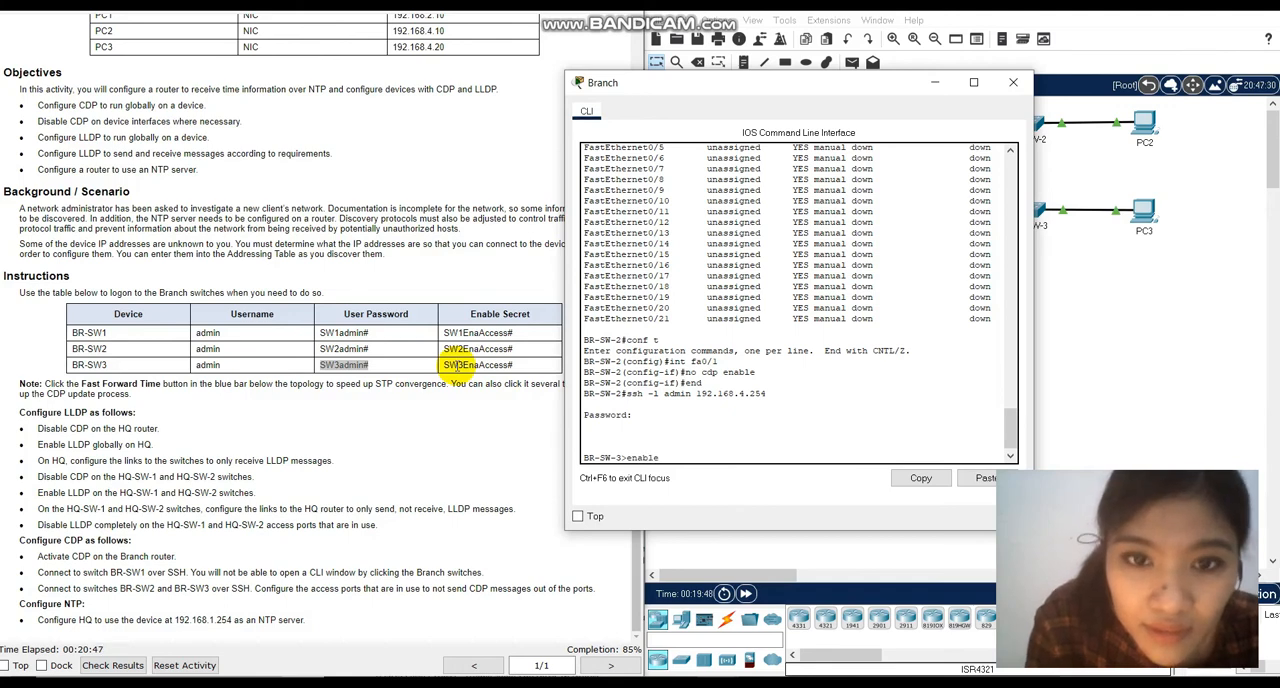
key("Return")
left_click(445, 364)
left_click_drag(481, 366, 519, 370)
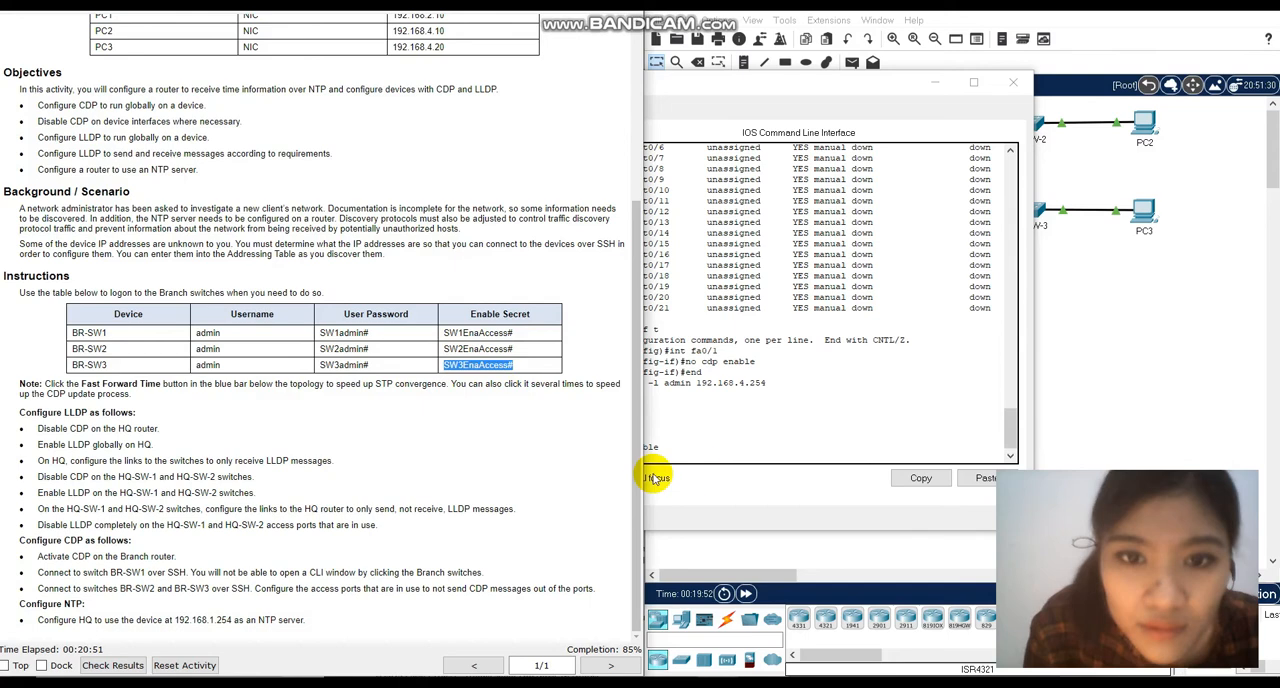
left_click(711, 459)
right_click(677, 458)
left_click(713, 484)
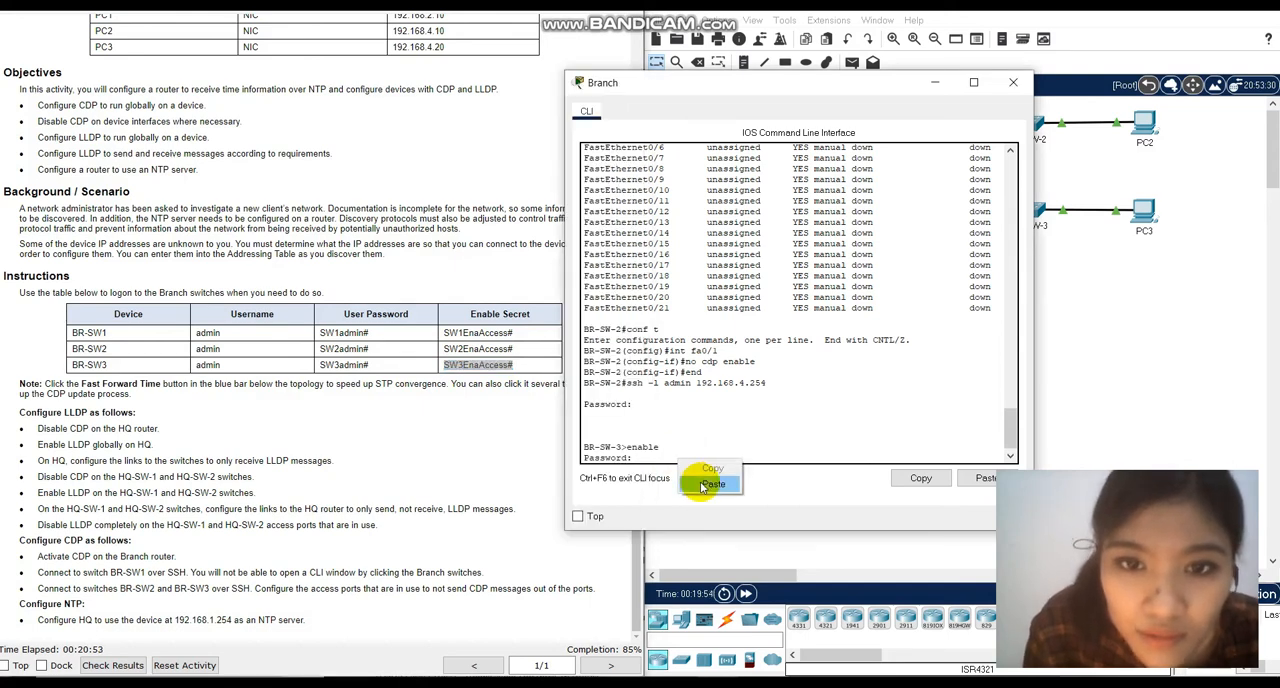
key("Return")
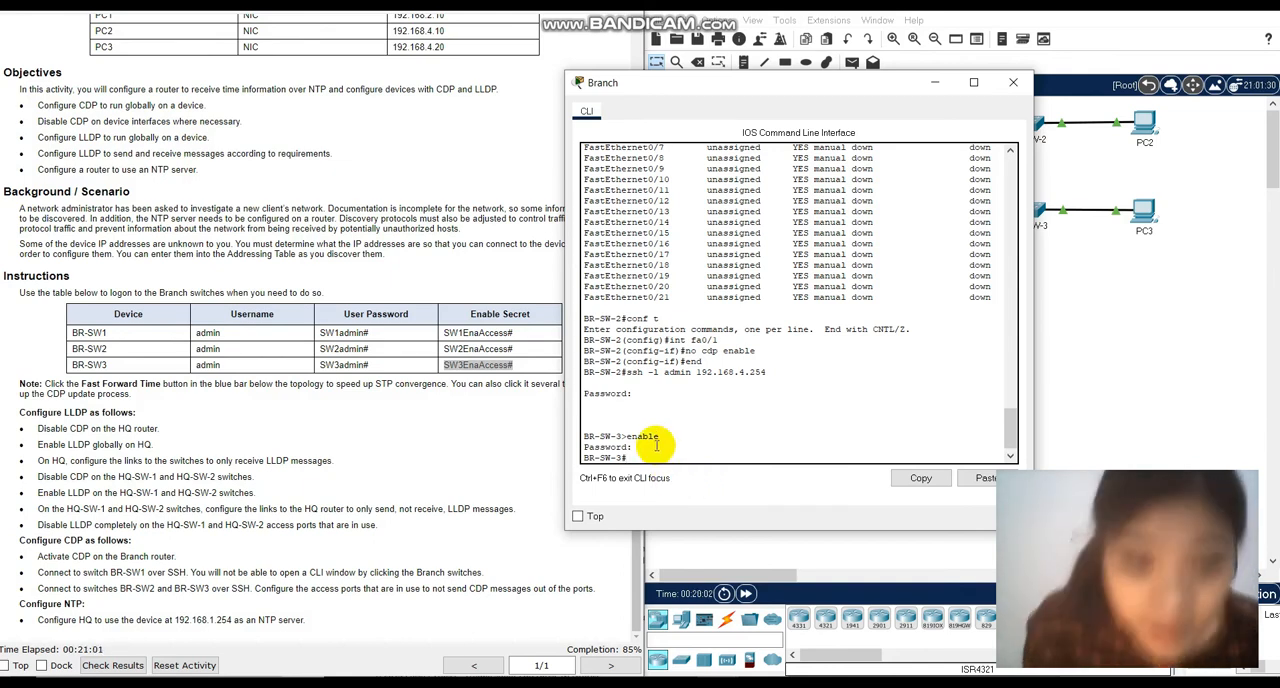
Run show ip interface brief on BR-SW-3 to check which access ports are in use.
type("show ip inter")
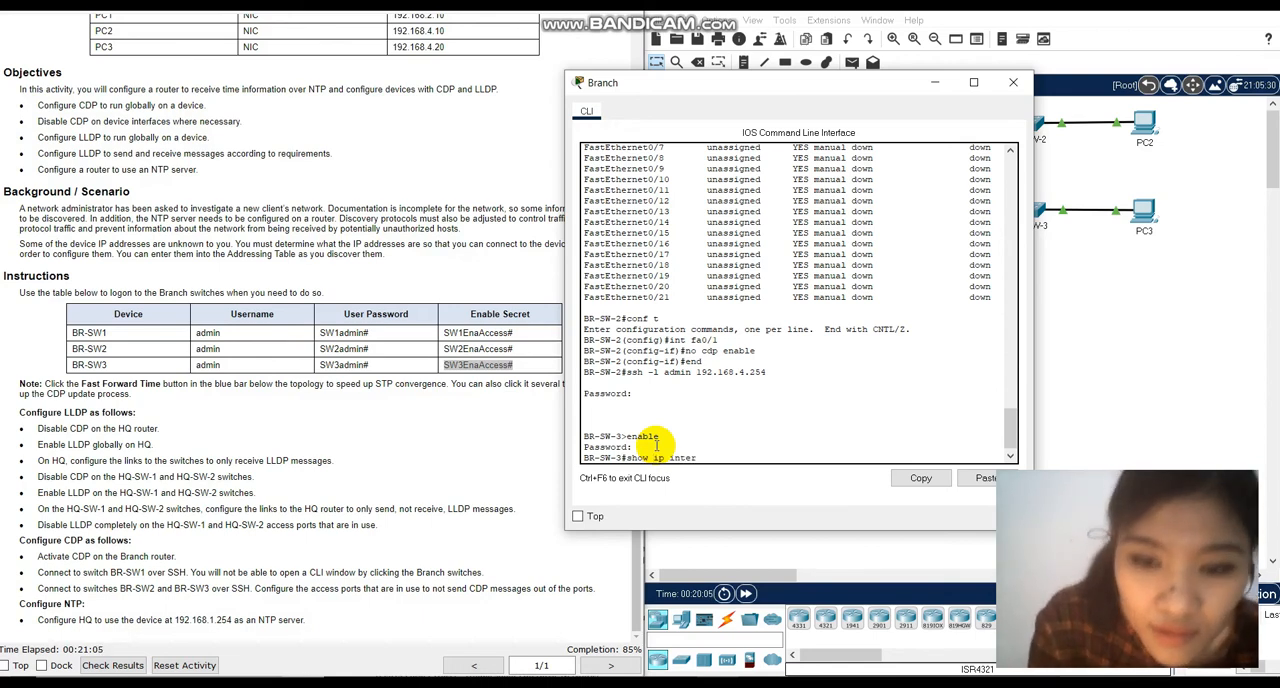
type("face brief")
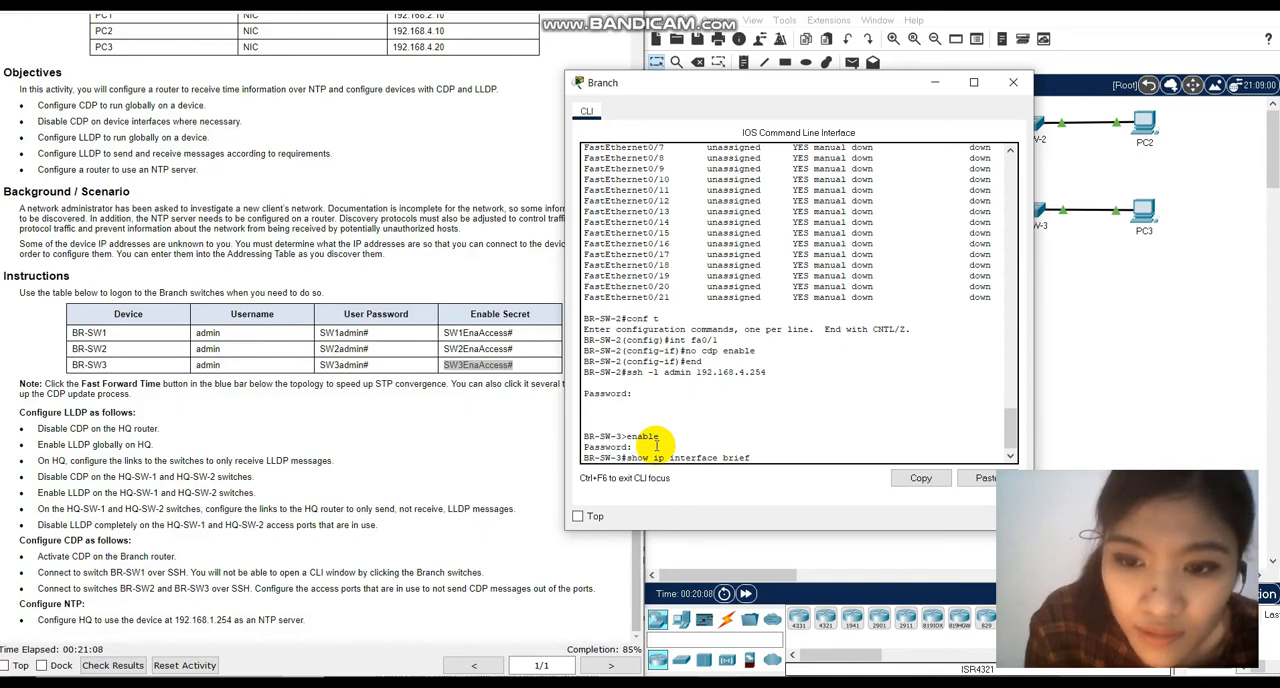
key("Return")
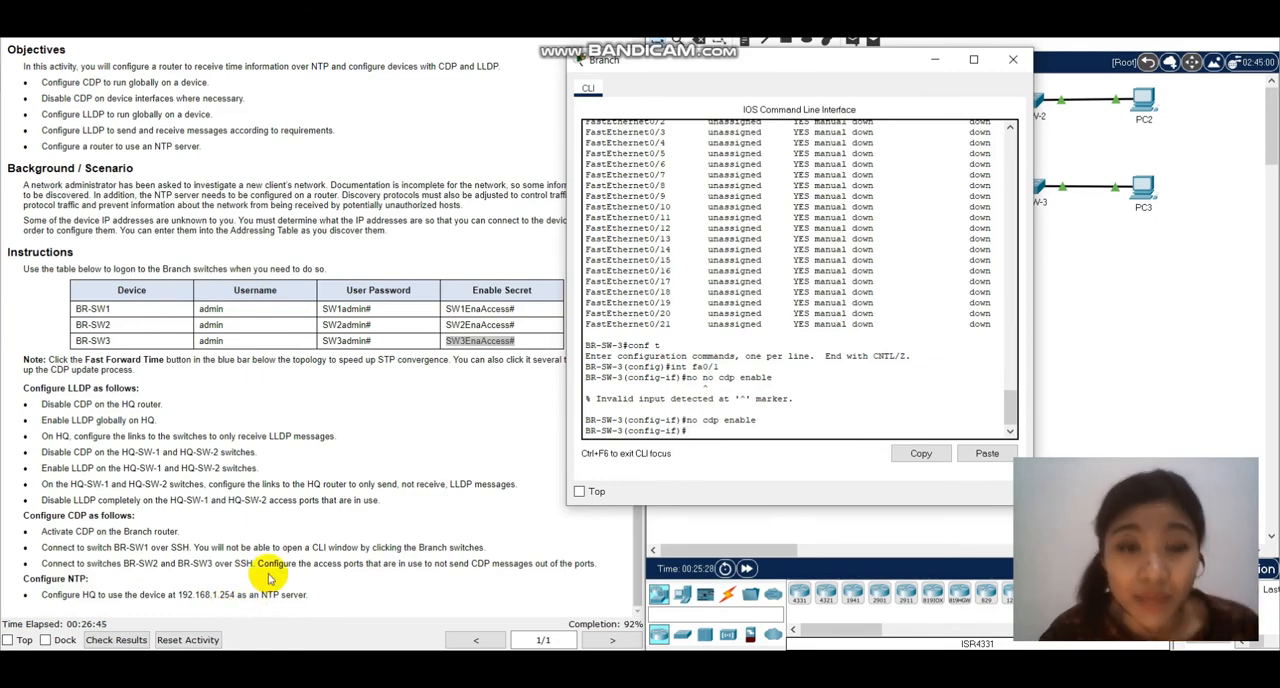
Close the Branch router's CLI, then open the HQ router's CLI and enter global configuration mode.
left_click(302, 470)
scroll(302, 470, "up", 5)
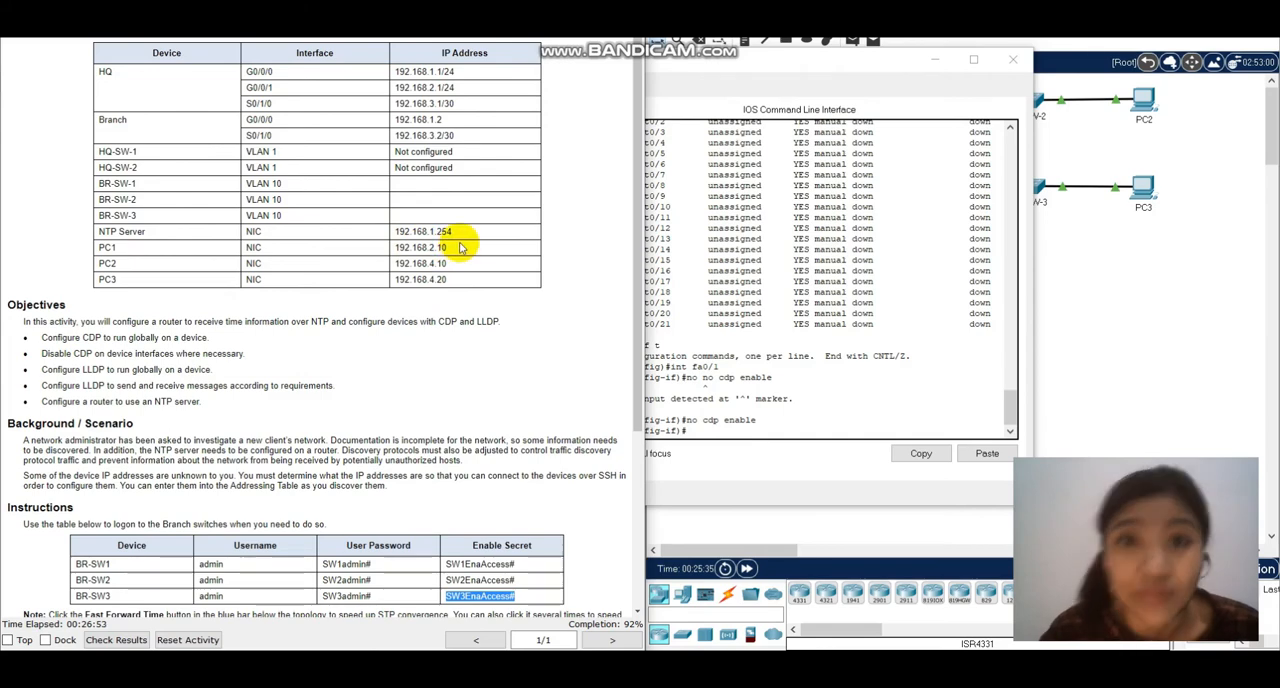
scroll(452, 330, "down", 5)
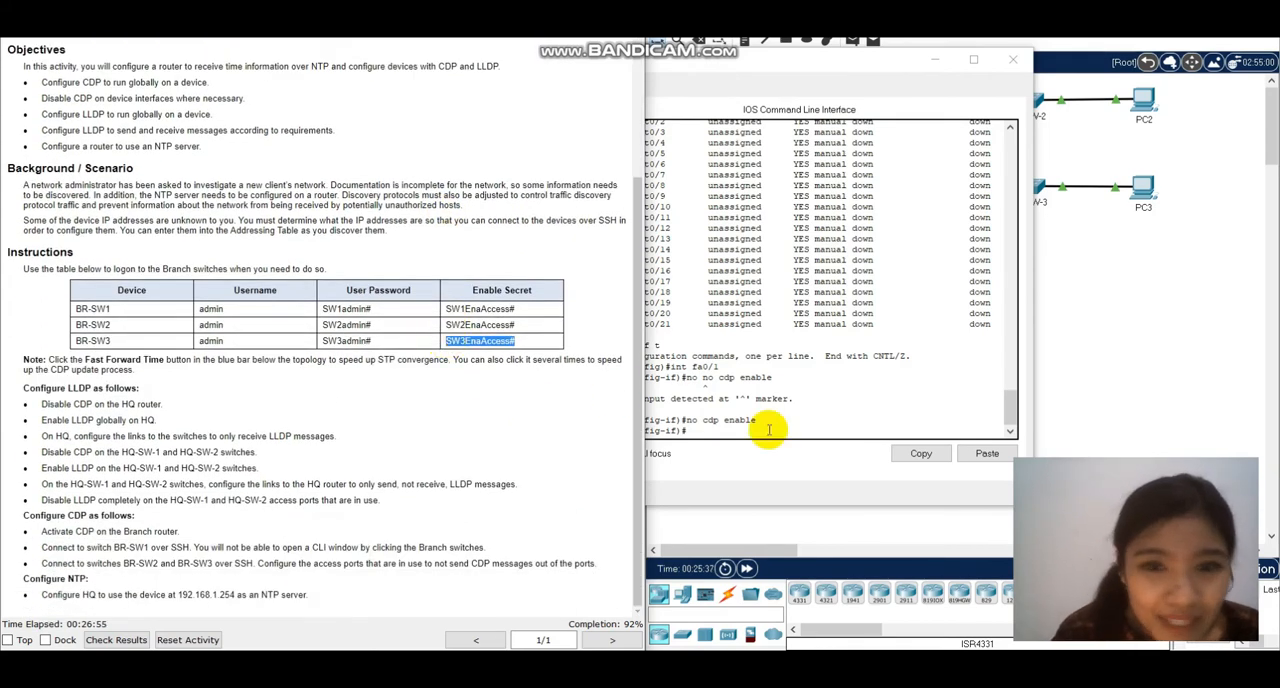
left_click(714, 423)
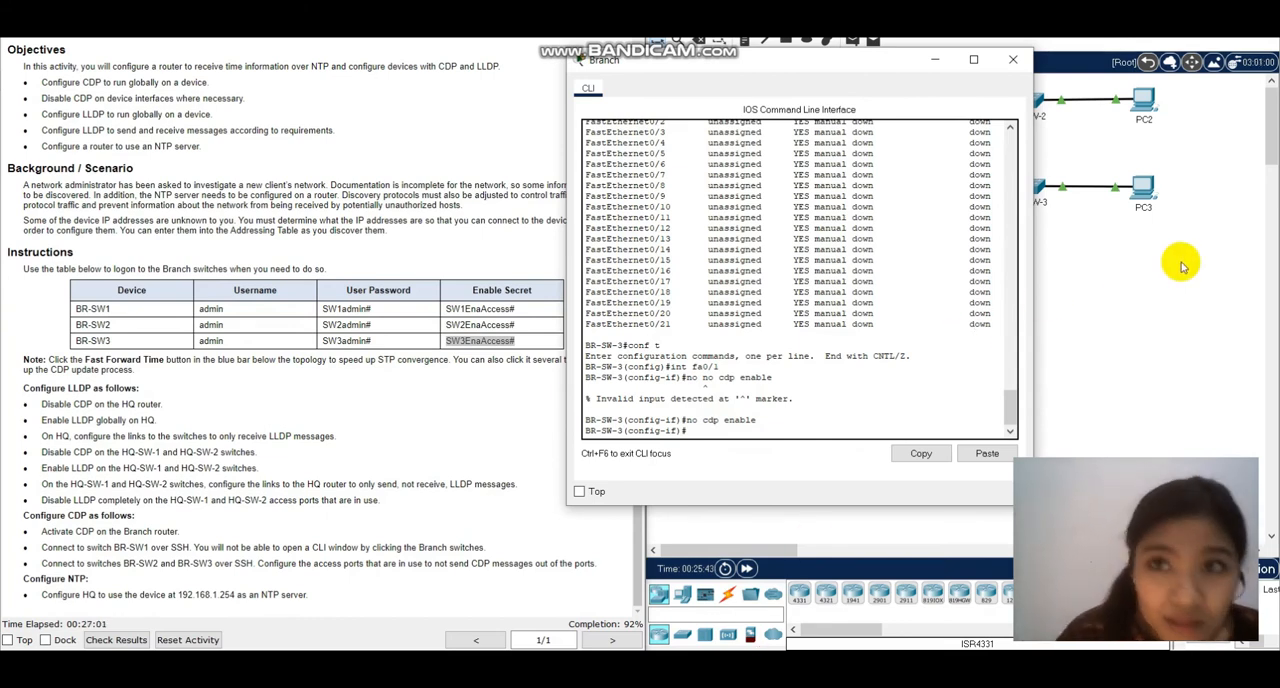
left_click(1014, 60)
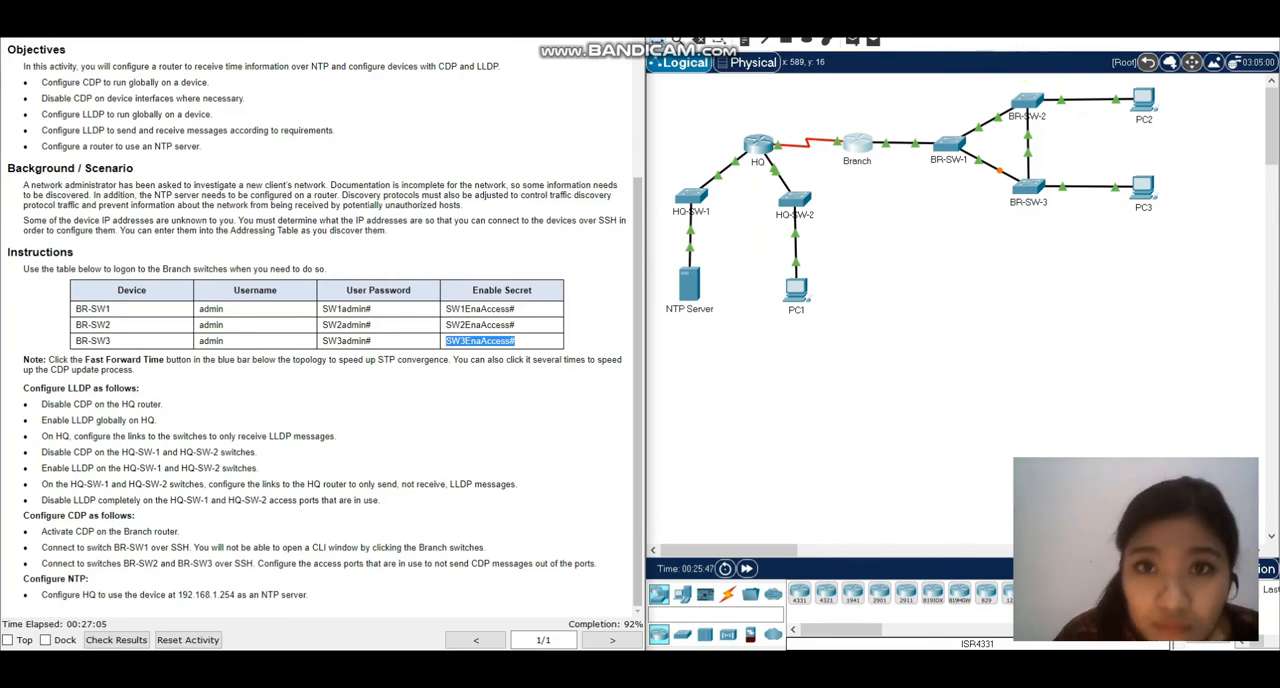
left_click(757, 147)
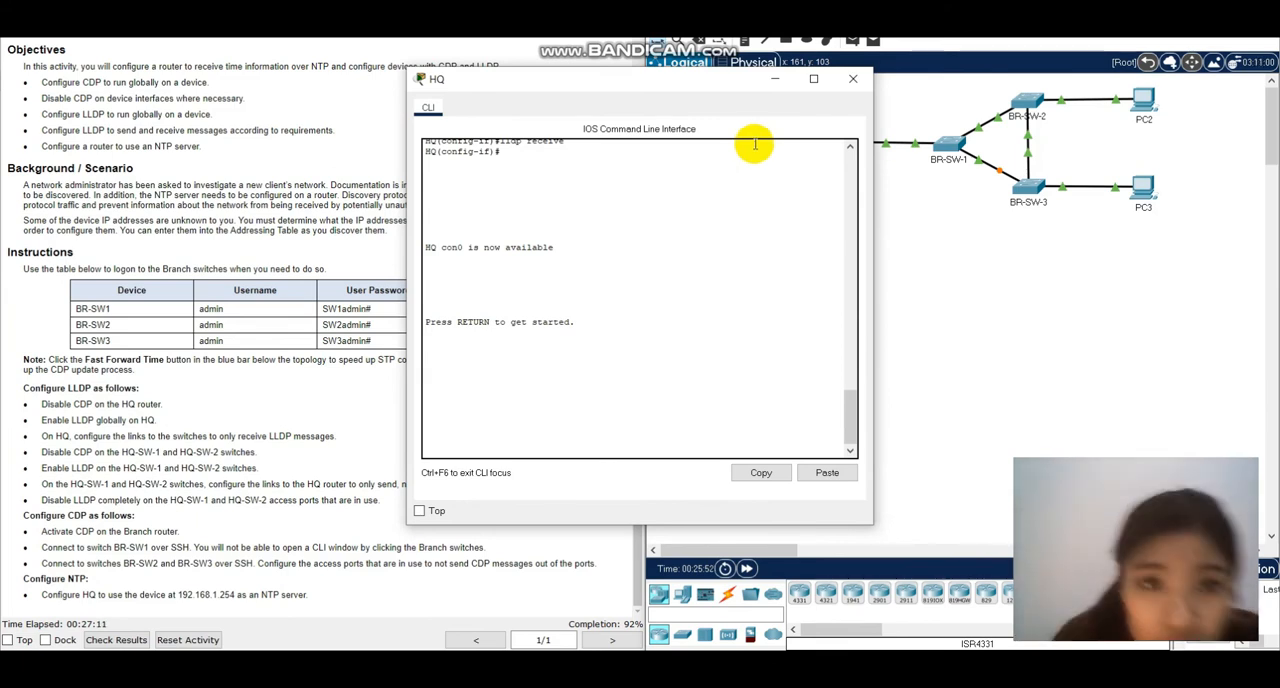
key("Return")
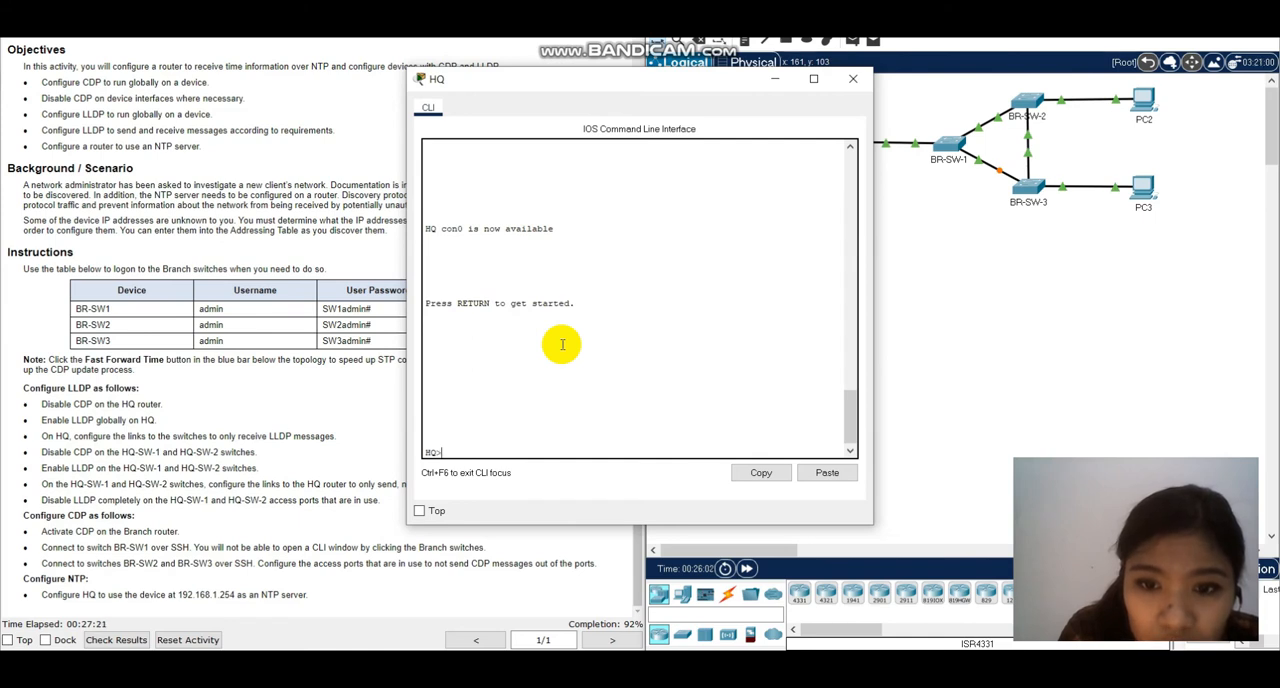
type("en")
key("Return")
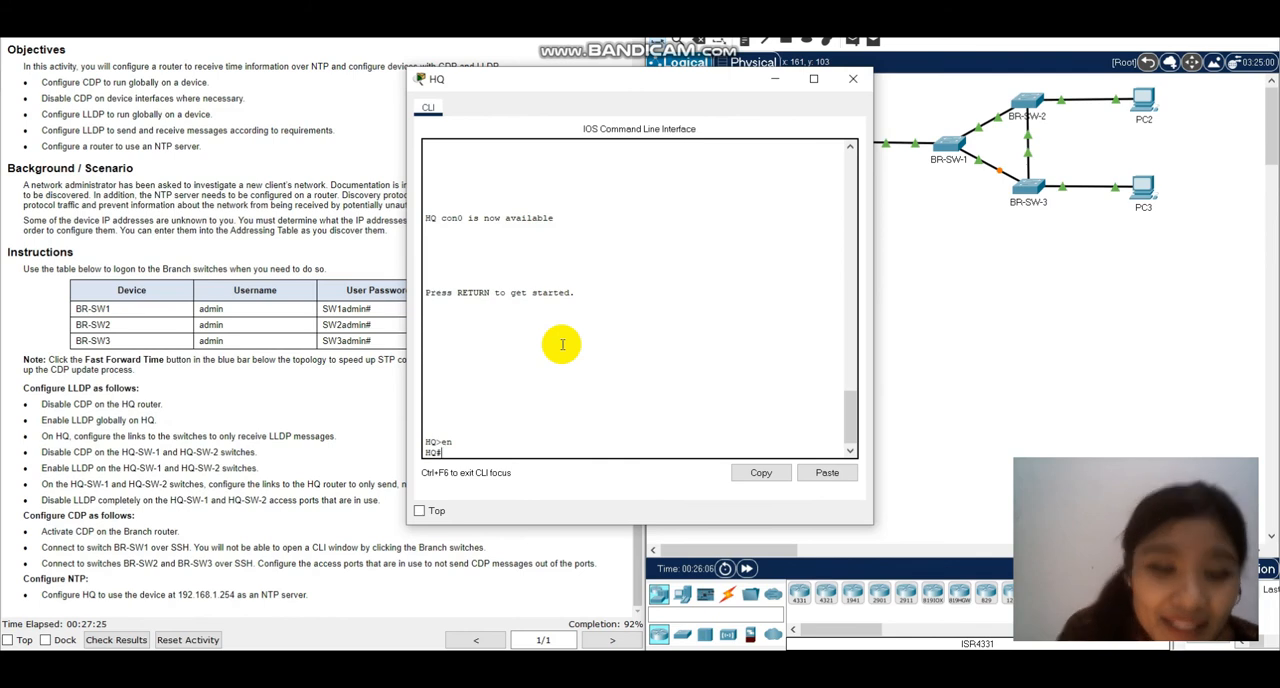
type("conf t")
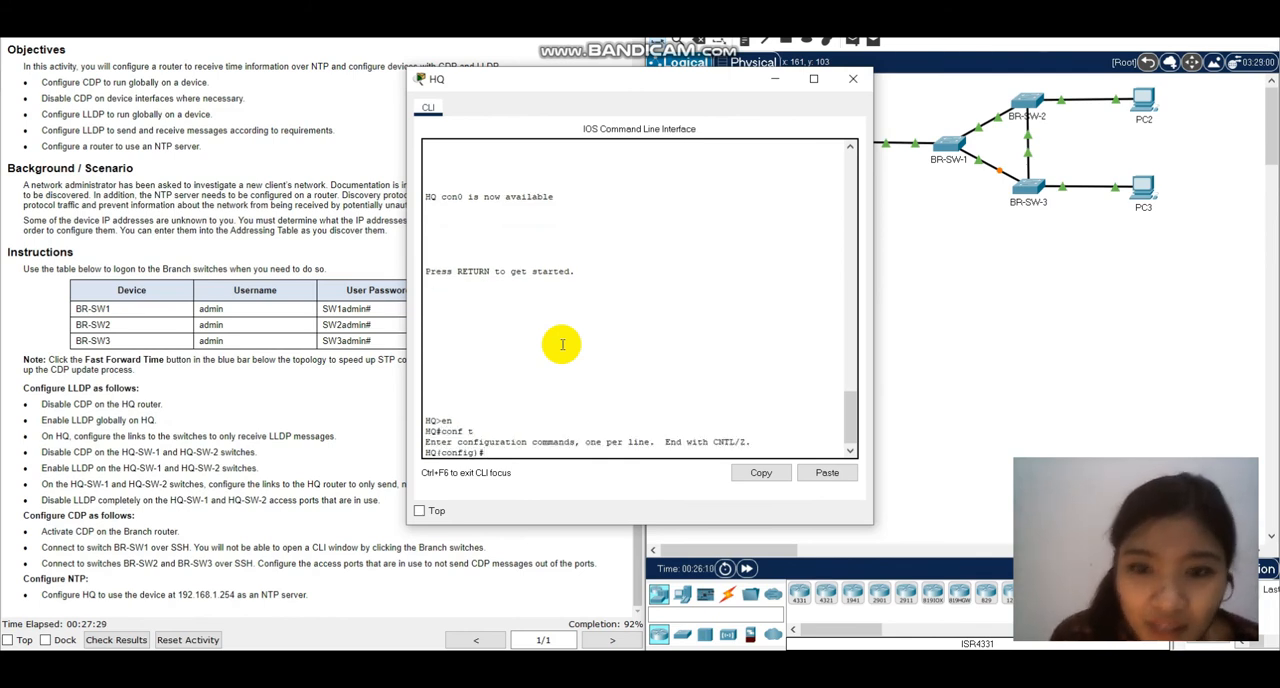
Configure HQ to use 192.168.1.254 as its NTP server with the ntp server command.
type("ntp server")
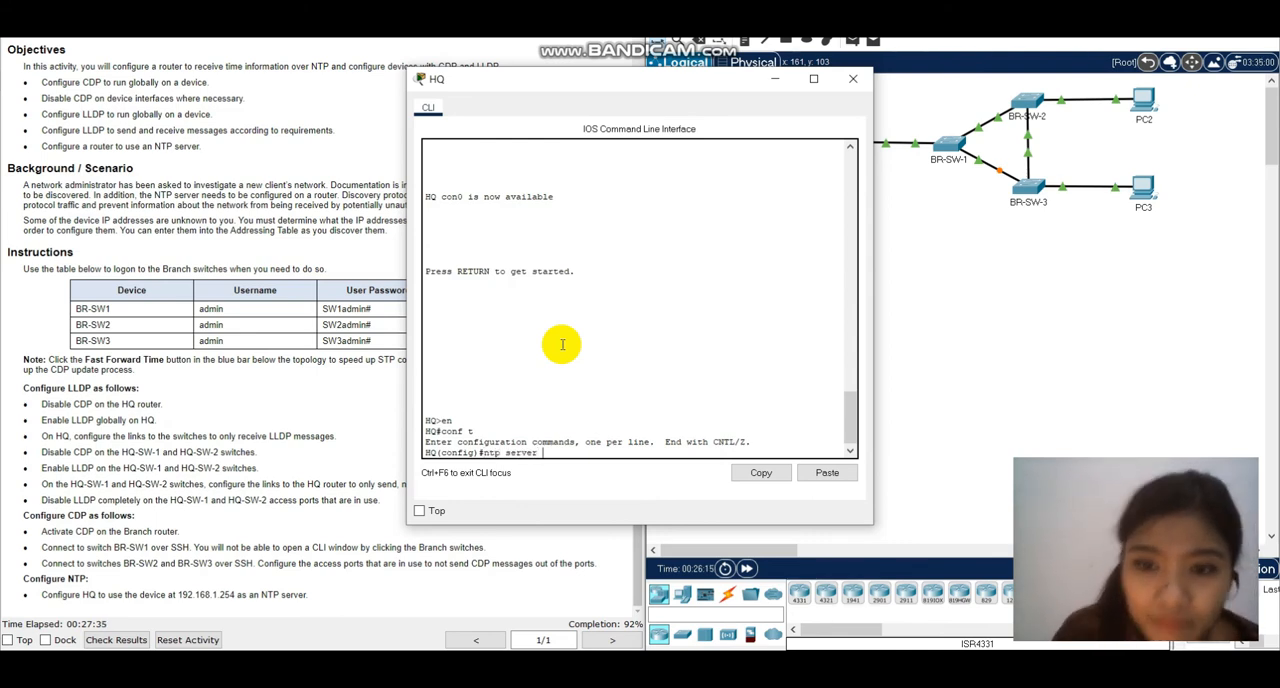
type(" 19")
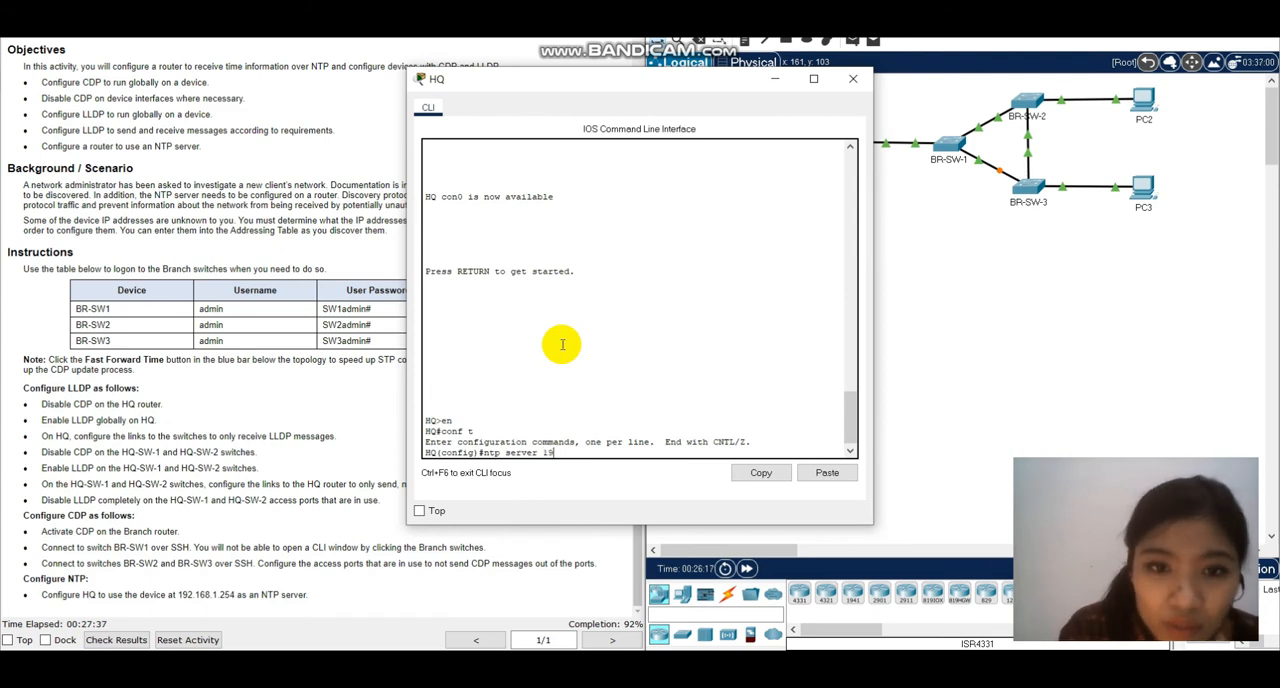
type("2.168.")
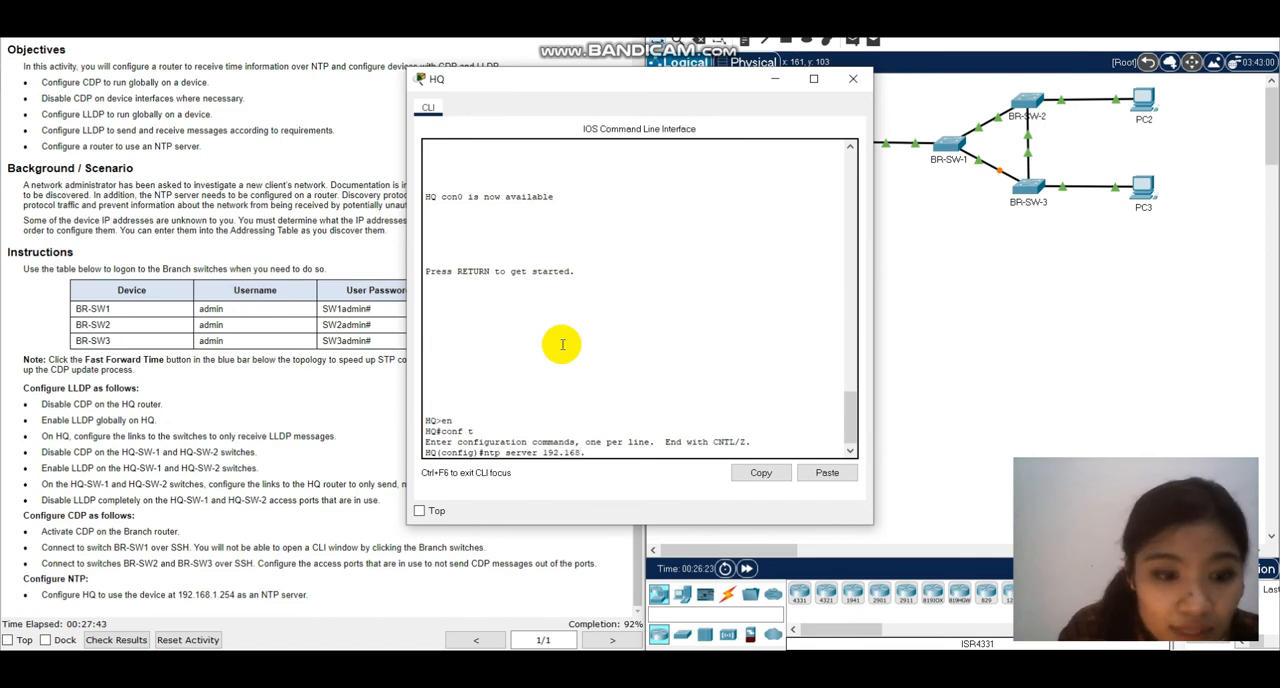
type("1.254")
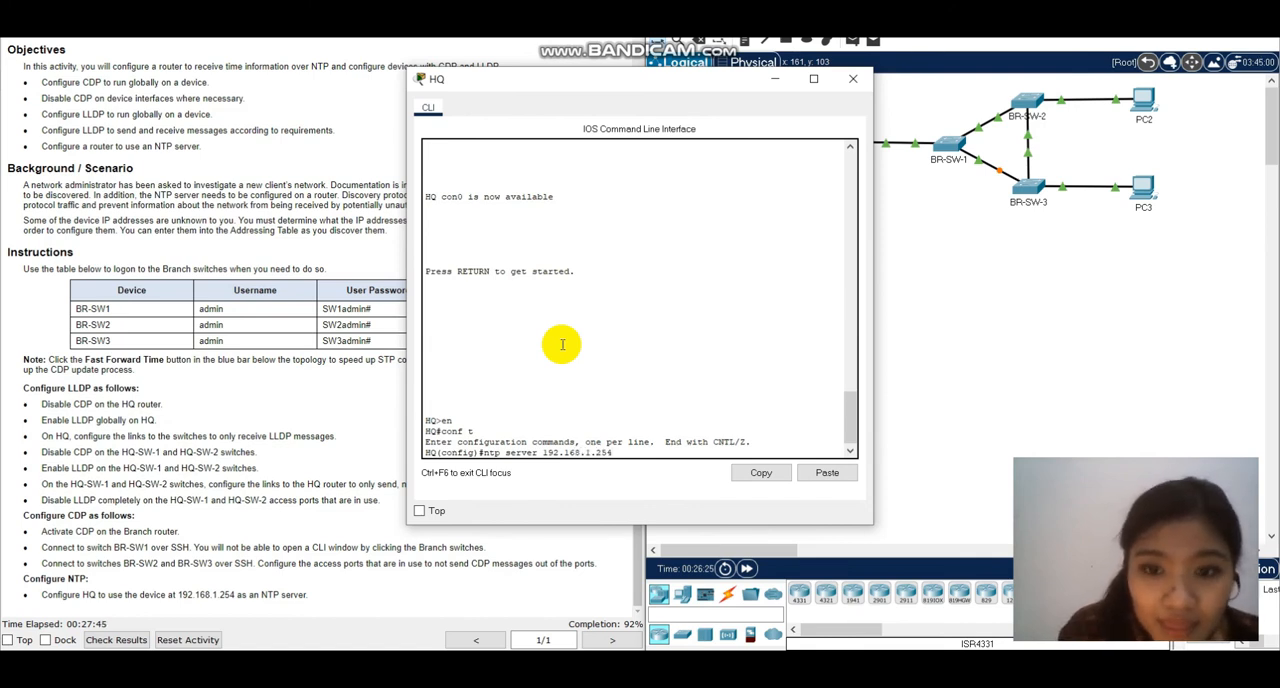
key("Return")
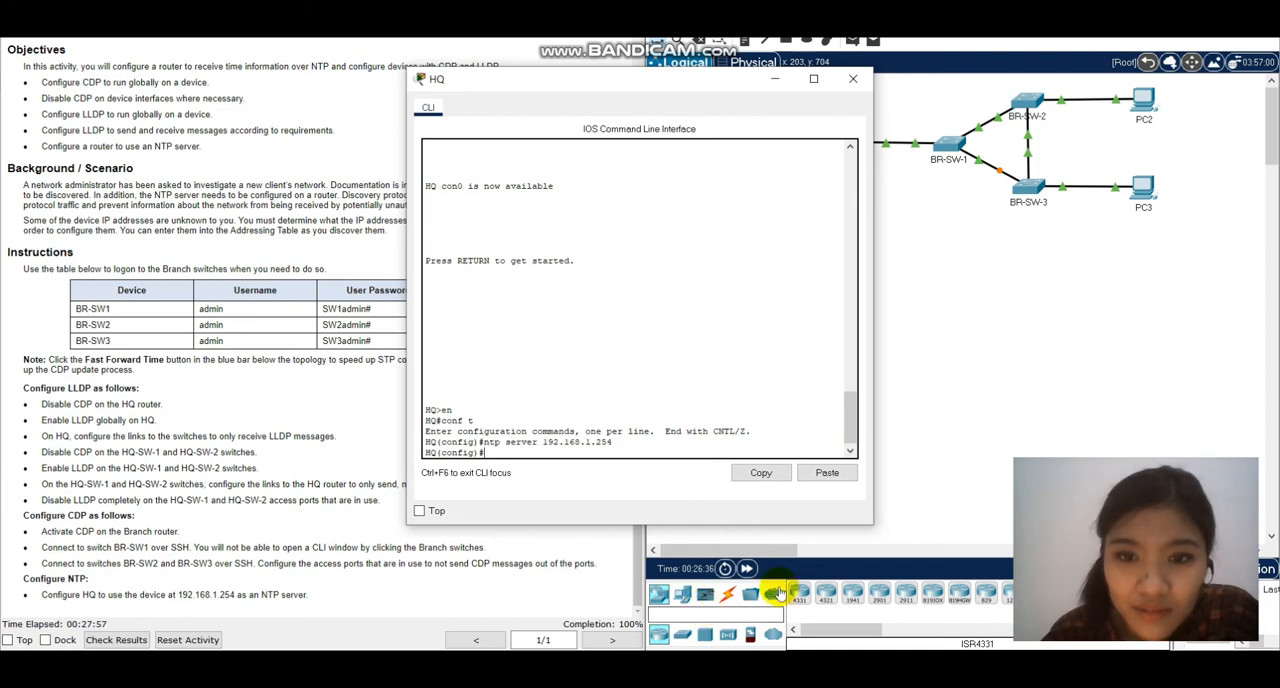
Fast-forward the simulation time repeatedly to speed up STP convergence and the protocol updates.
left_click(746, 568)
left_click(747, 570)
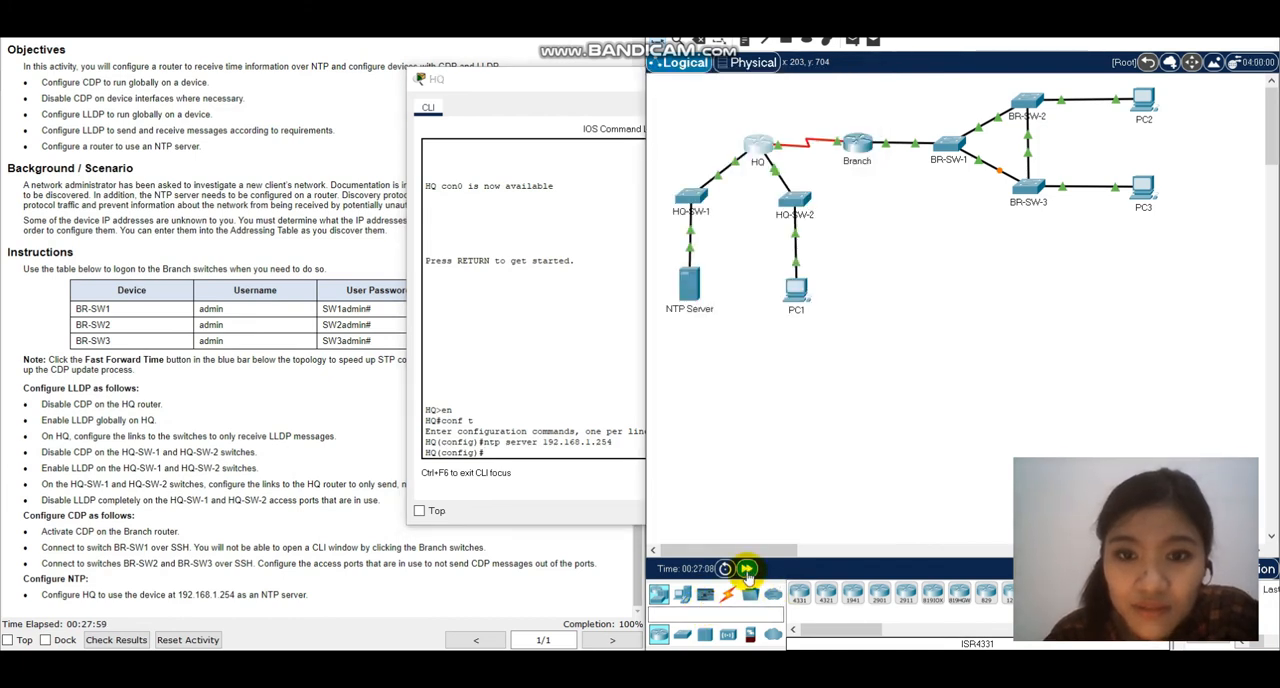
left_click(747, 570)
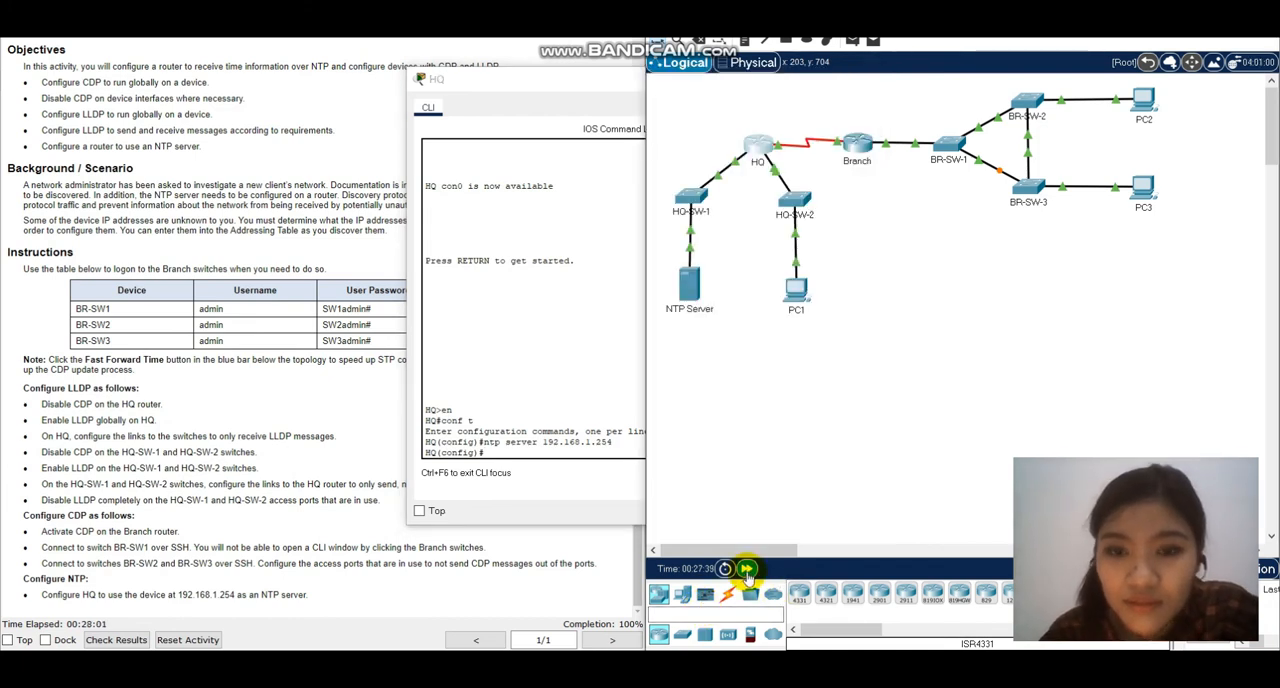
left_click(747, 570)
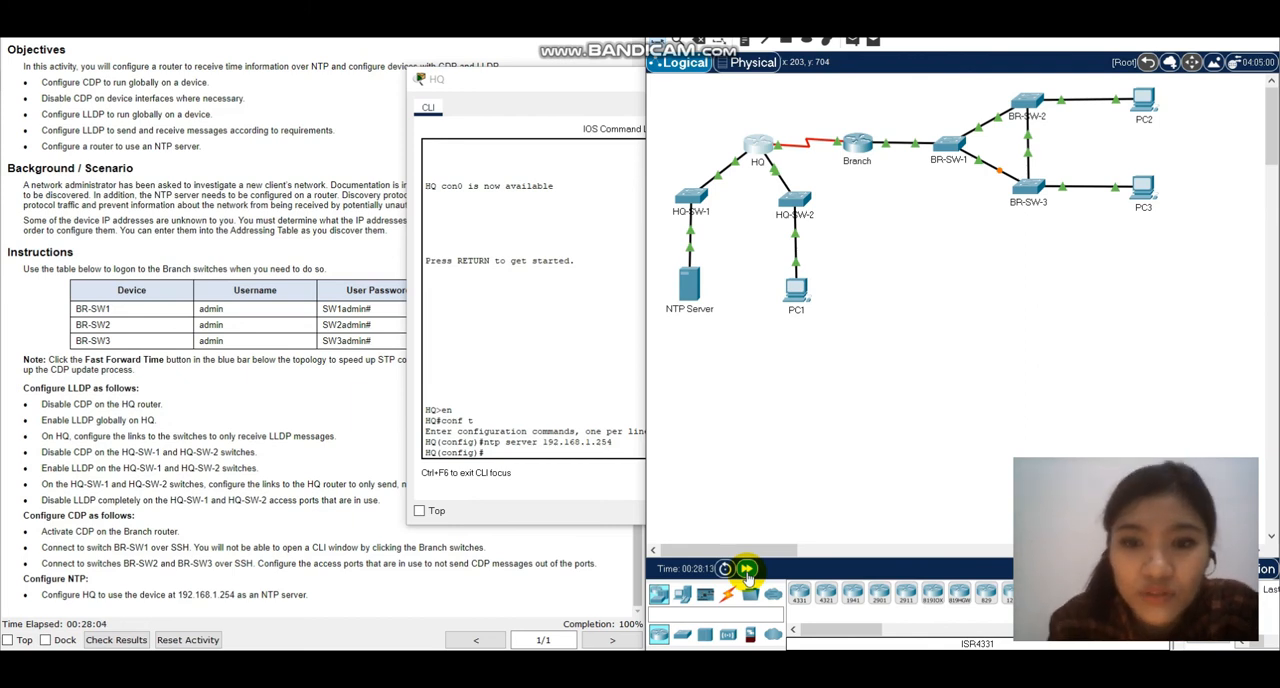
left_click(747, 570)
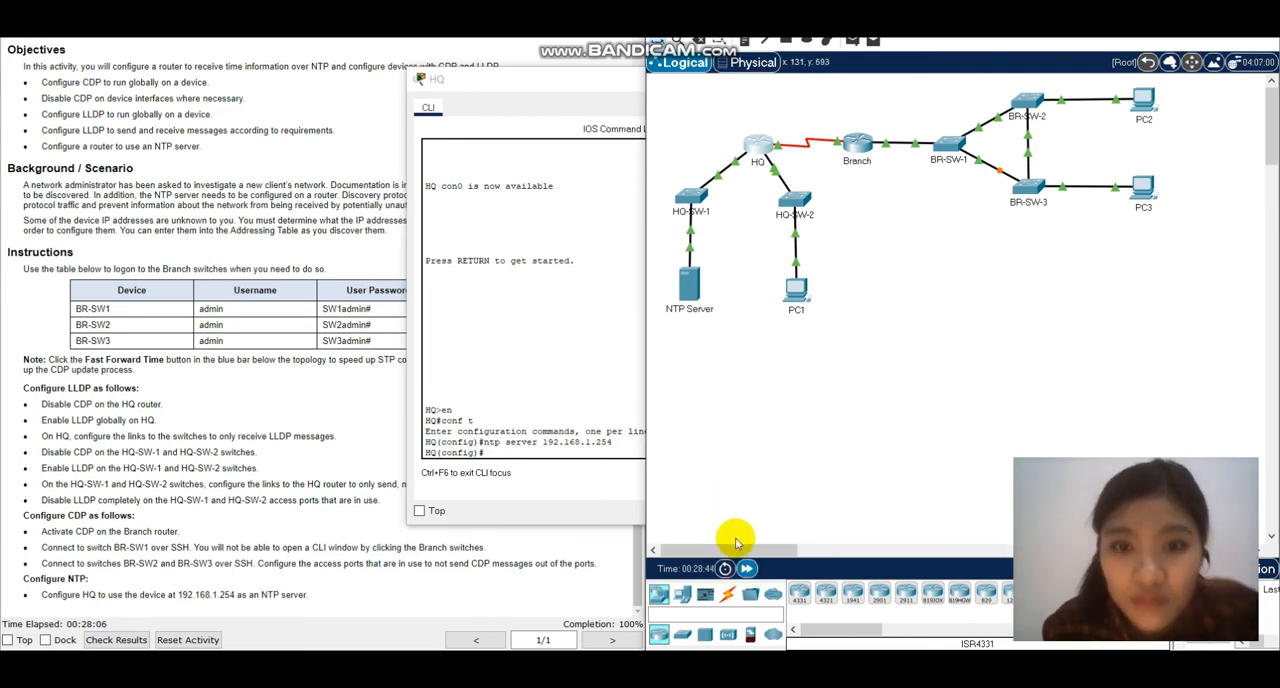
left_click(747, 570)
left_click(747, 570)
left_click(747, 570)
left_click(747, 570)
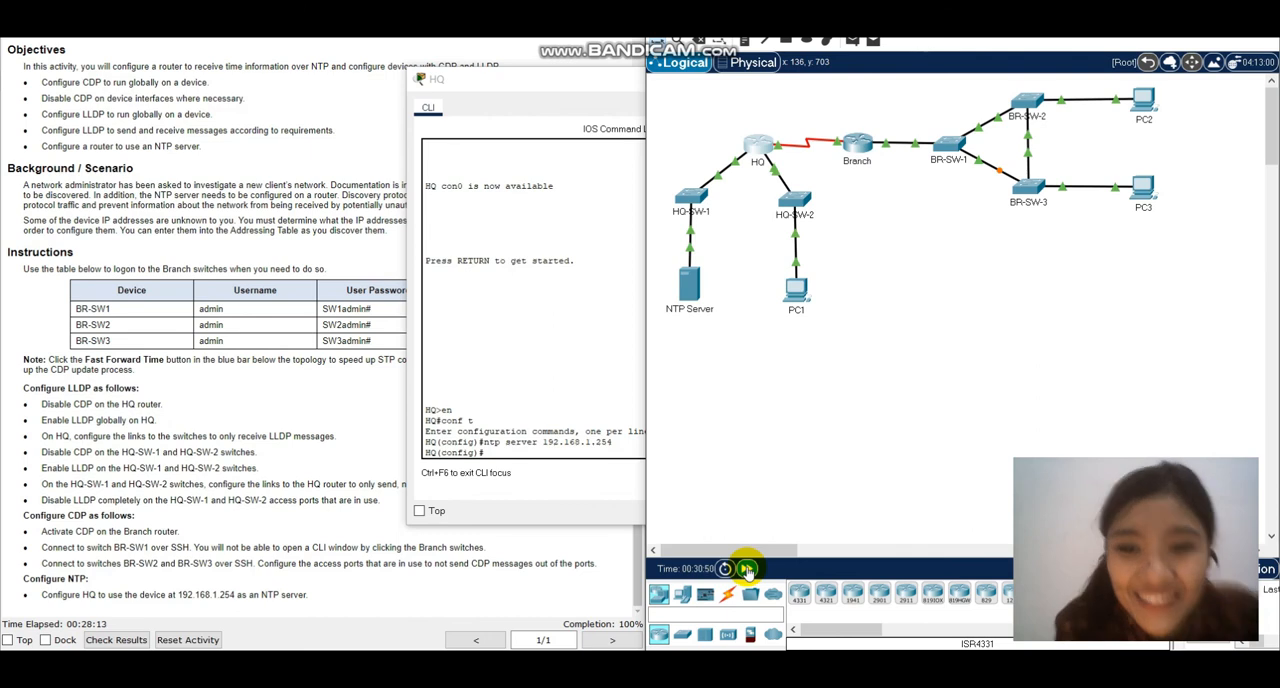
Return to the HQ router's CLI and exit global configuration mode to the privileged EXEC prompt.
left_click(498, 446)
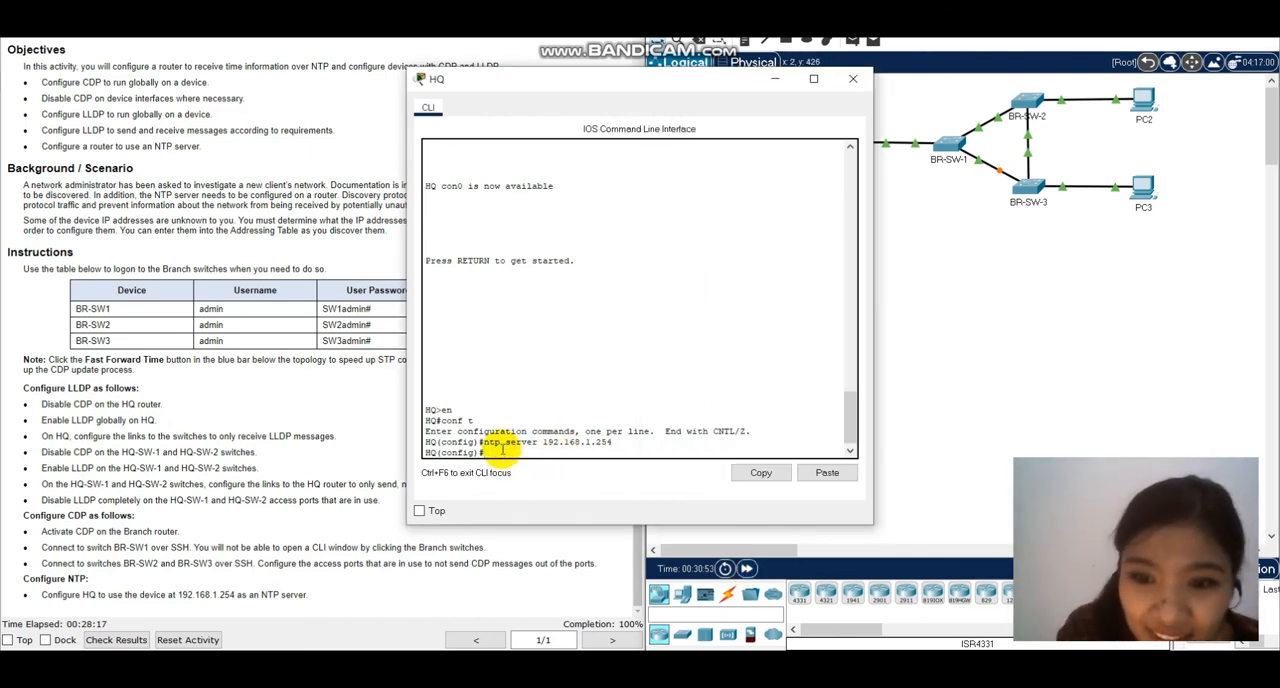
type("no")
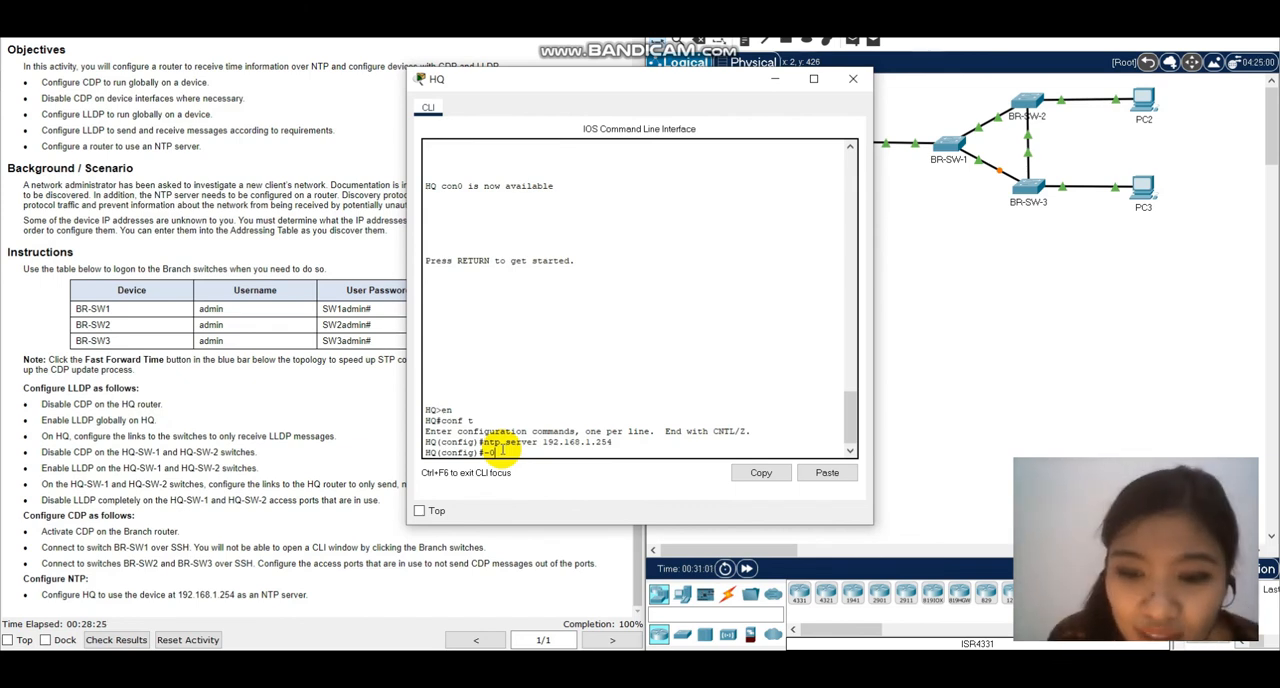
type("it")
key("Return")
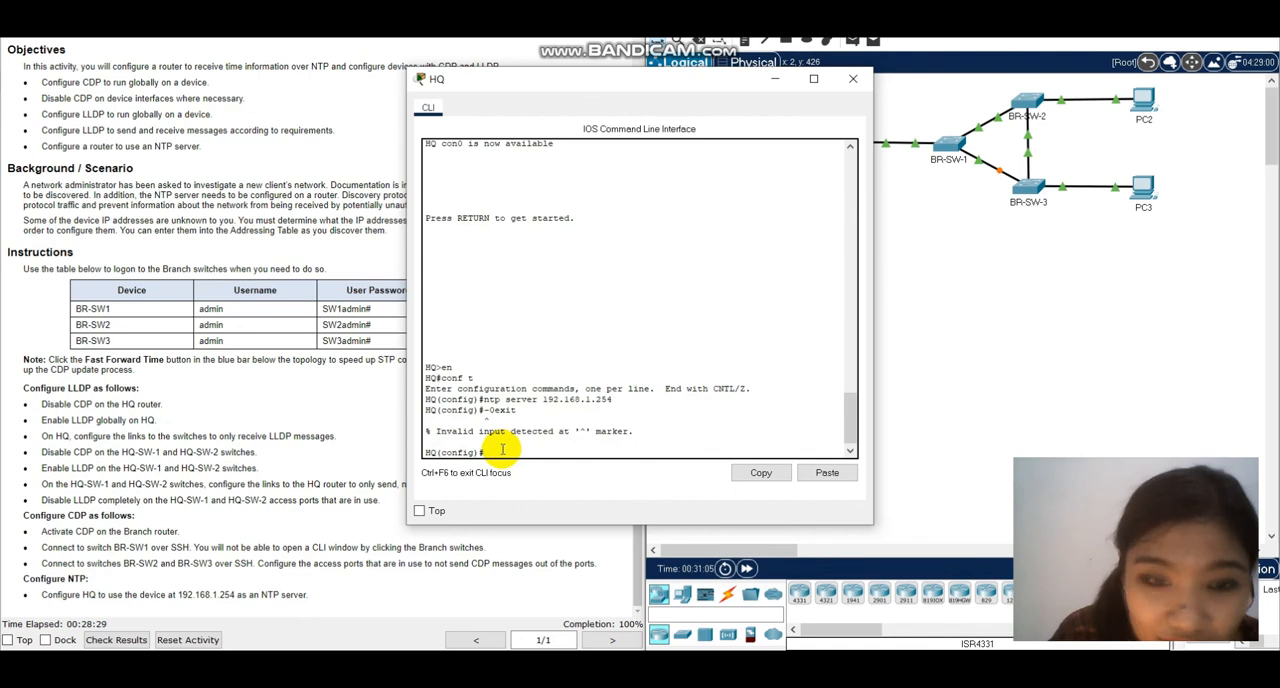
type("exit")
key("Return")
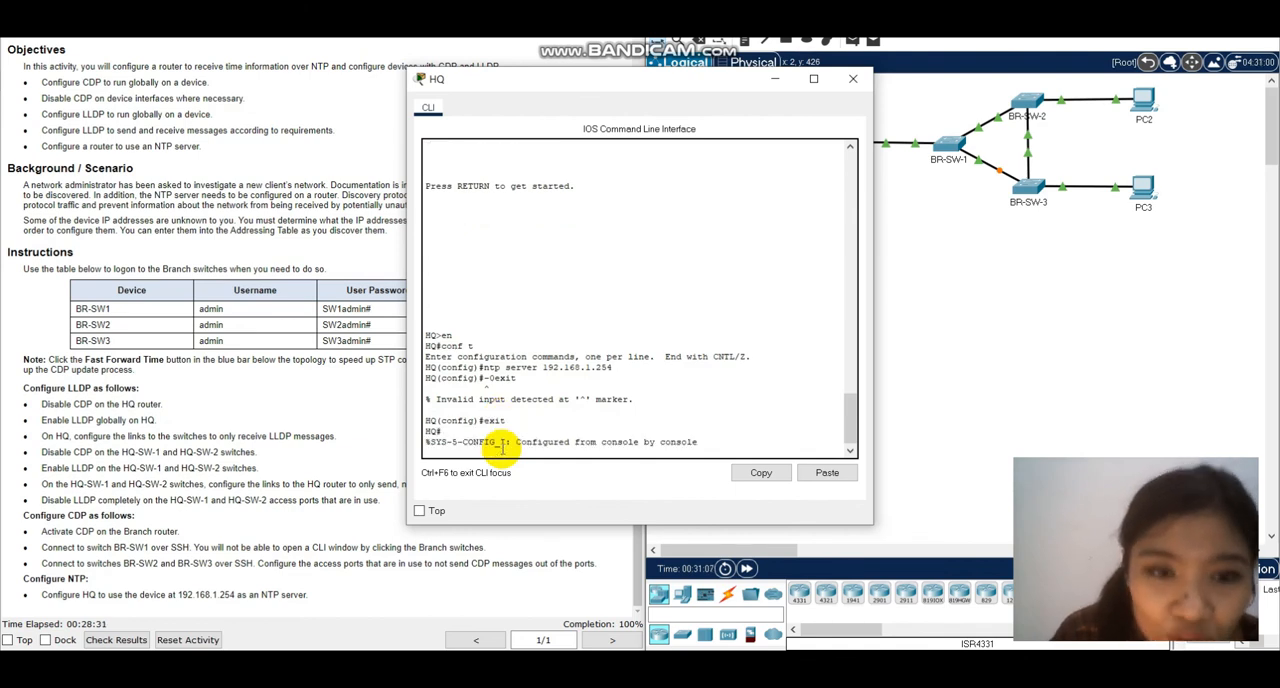
key("Return")
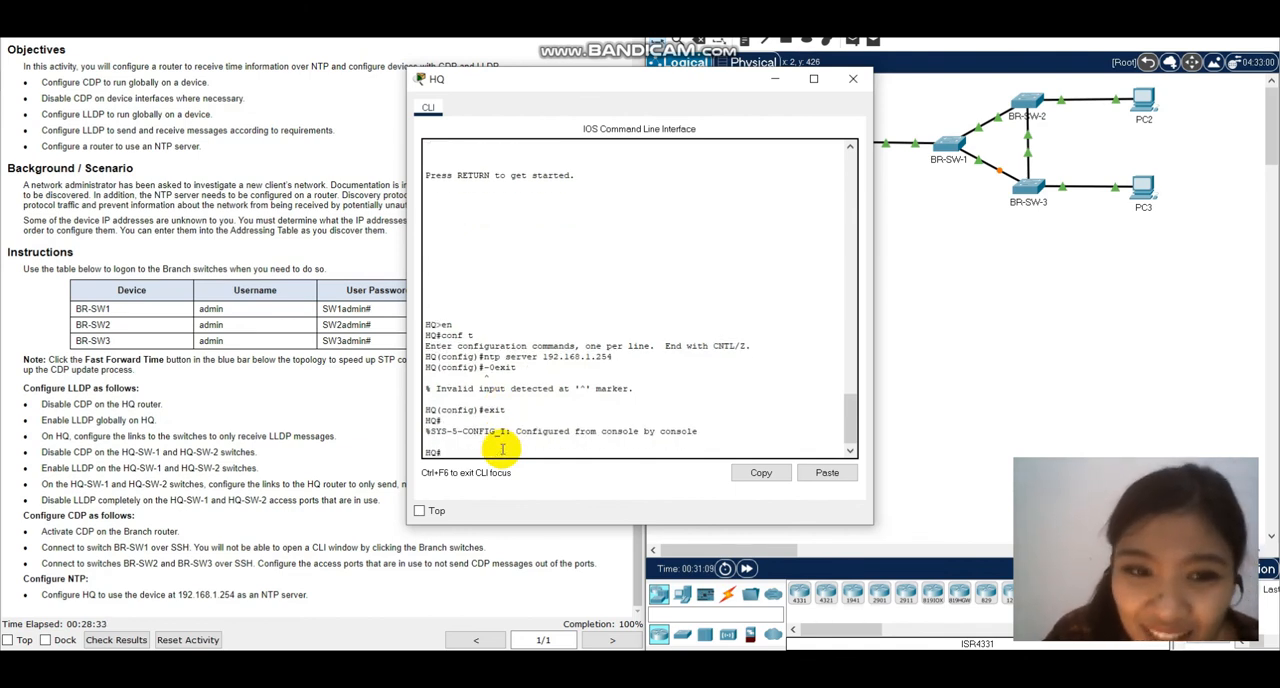
Run show clock detail on HQ to check its time source, then bring the activity instructions back to the front.
type("sho")
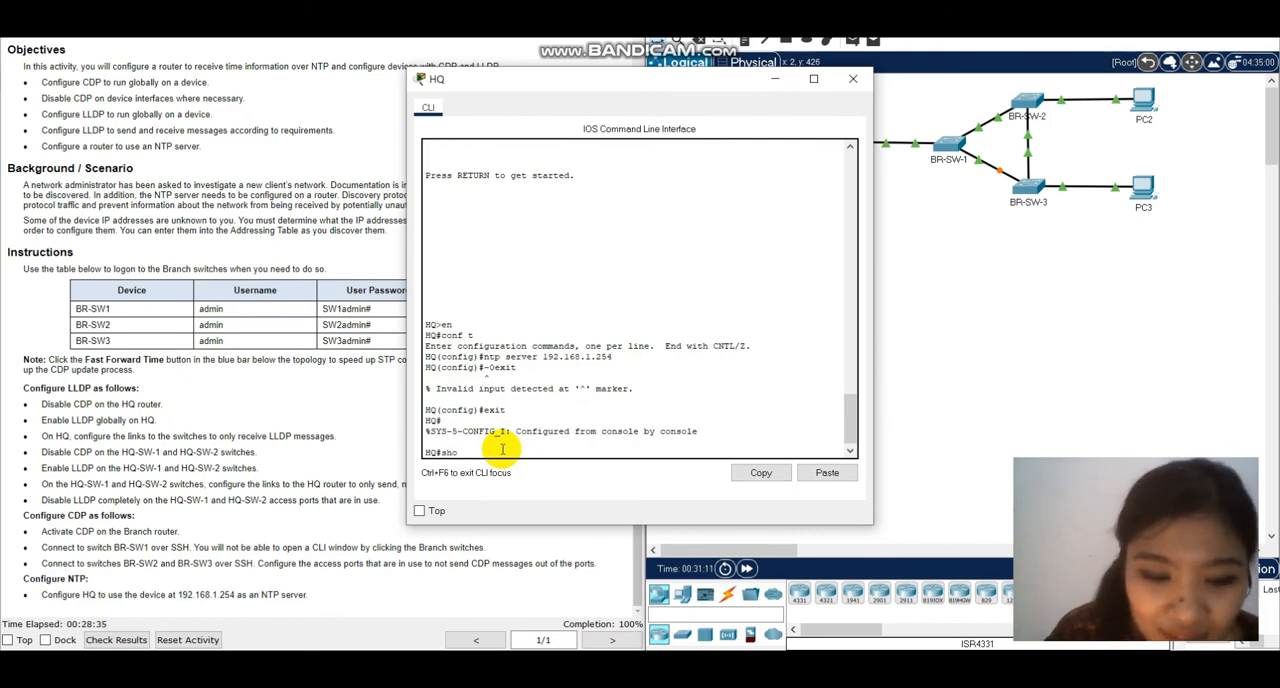
type("w cloc")
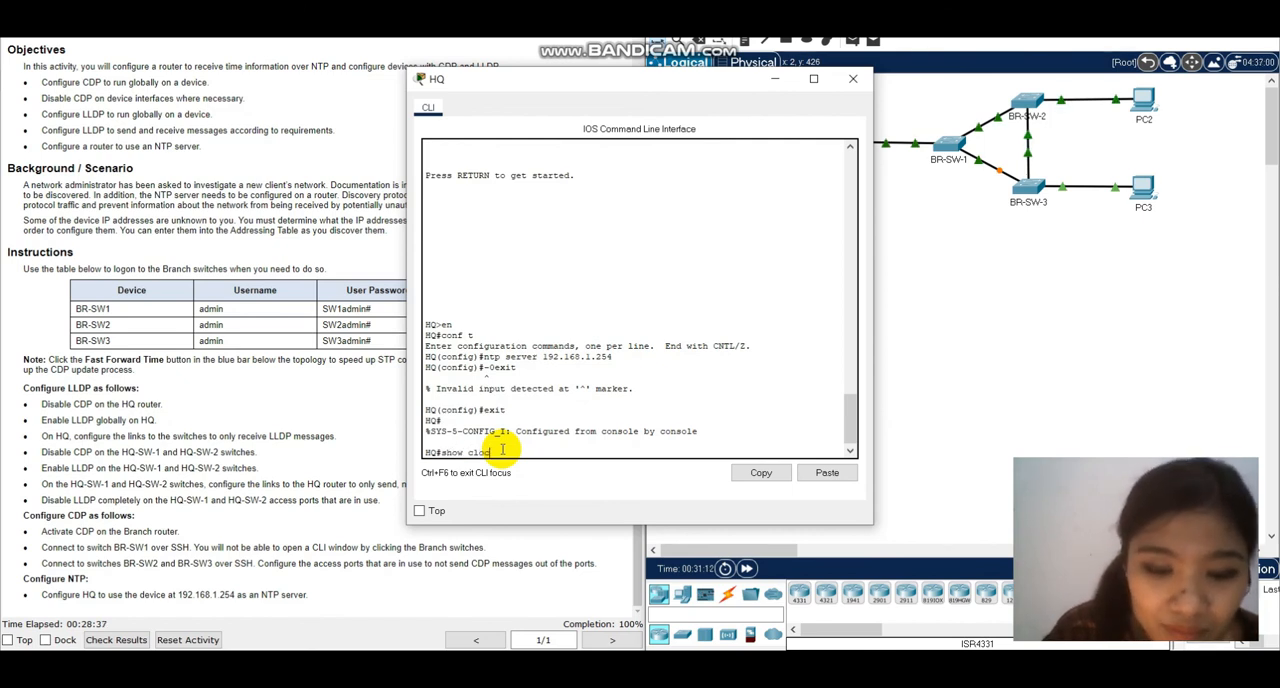
type("k detail")
key("Return")
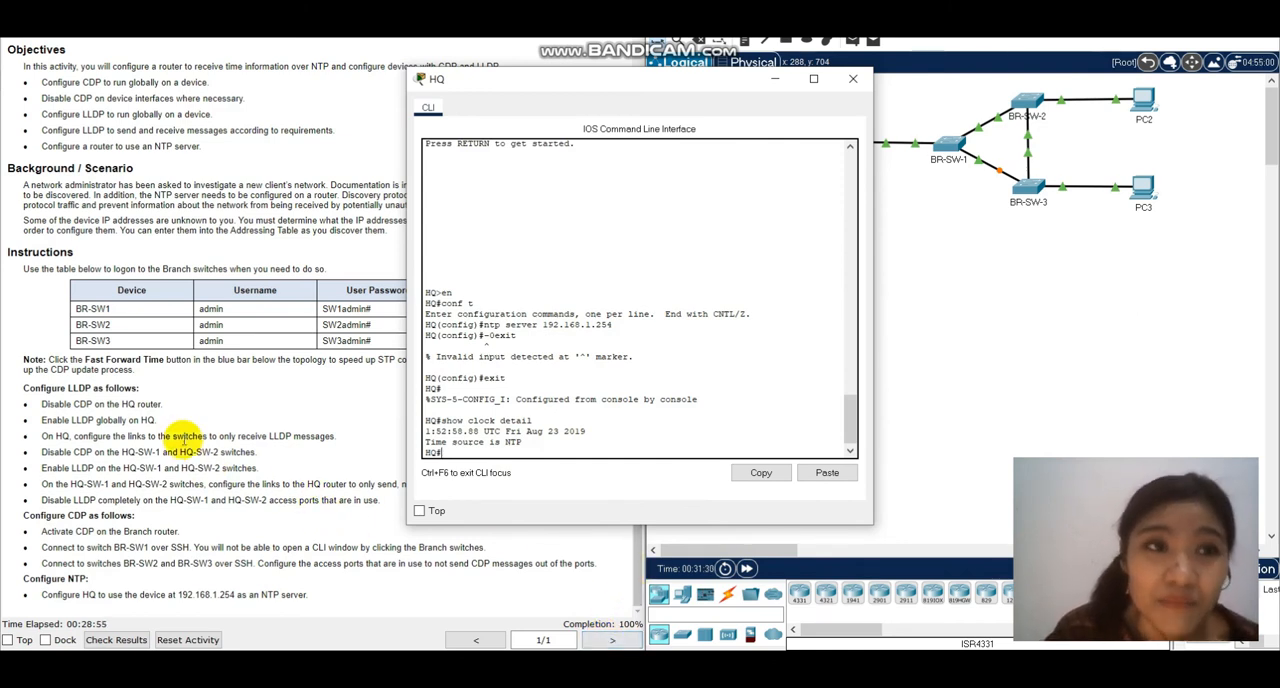
left_click(208, 227)
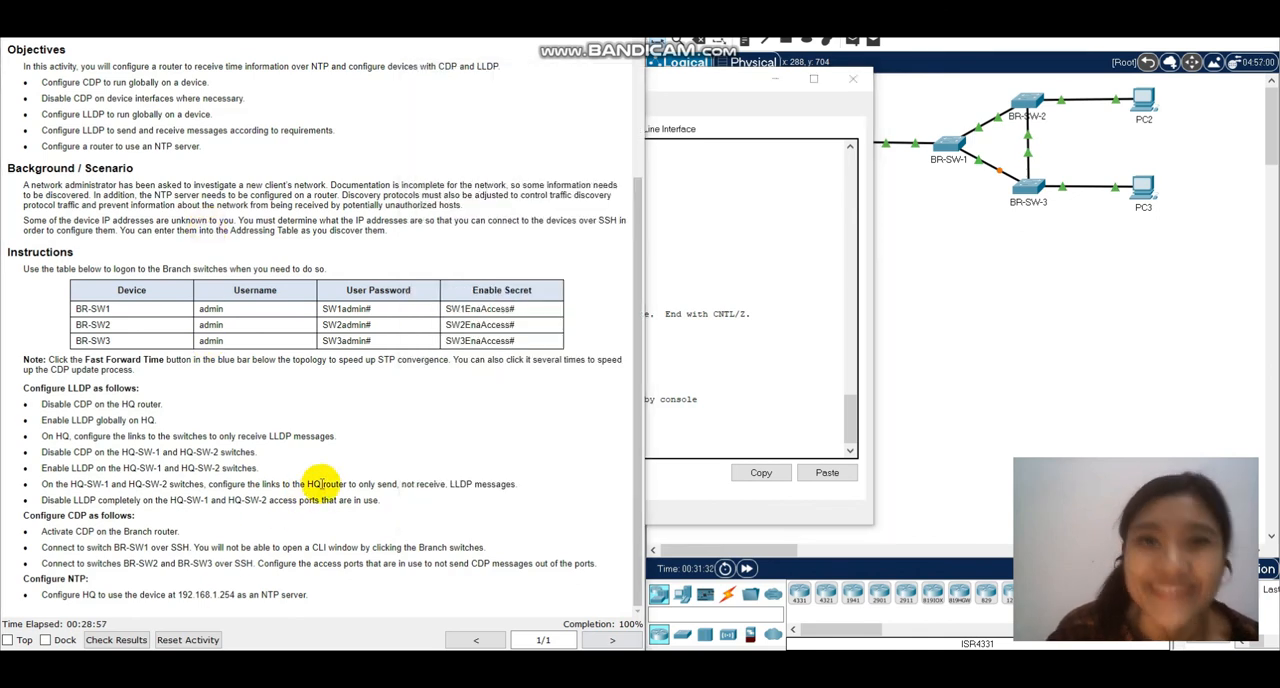